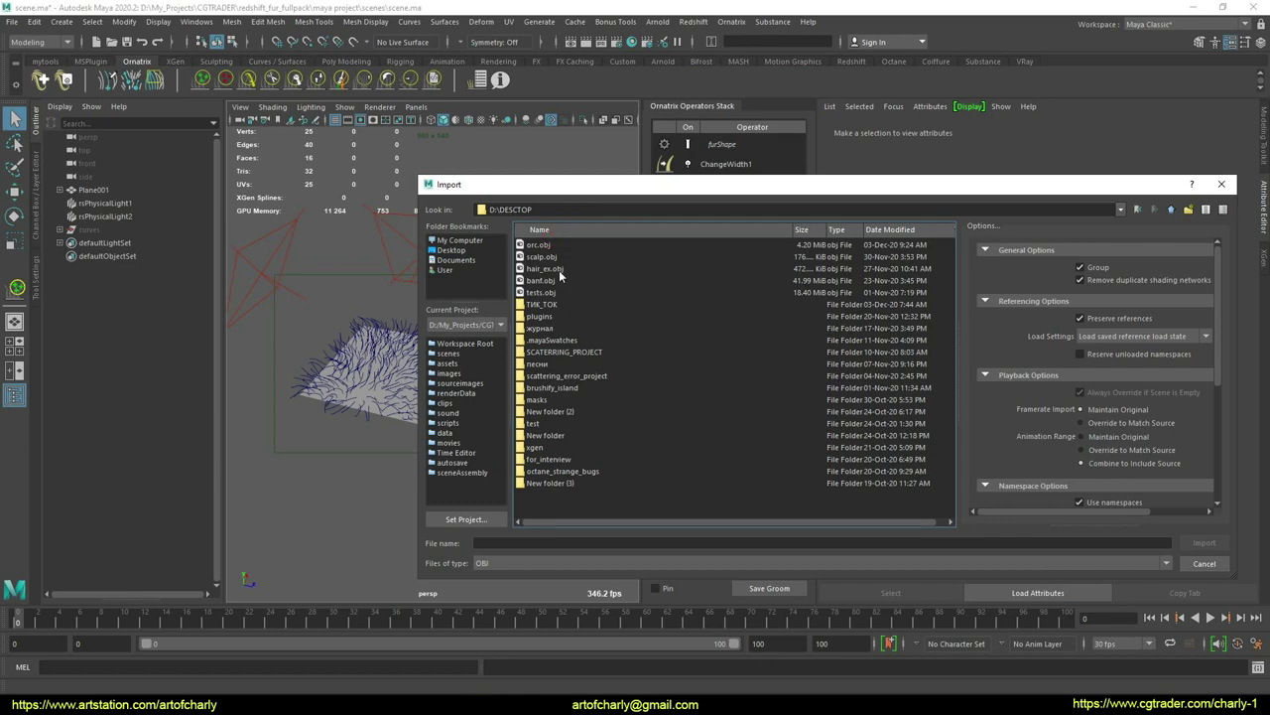
# - Import orc.obj from the D:\DESCTOP folder
pyautogui.doubleClick(540, 245)
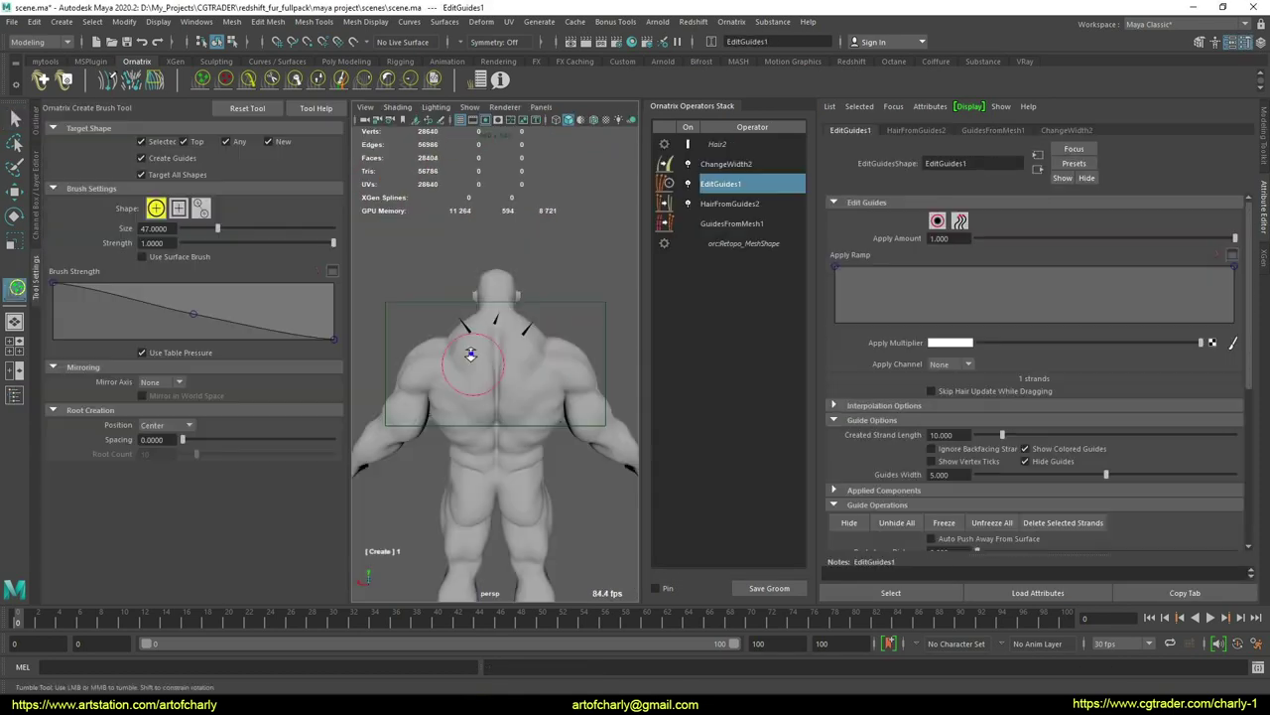
# - Brush additional guide strands onto the orc's back with random root positions, root count 50 and brush size 47
pyautogui.keyDown('alt'); pyautogui.moveTo(467, 346); pyautogui.dragTo(507, 382, button='right'); pyautogui.keyUp('alt')
pyautogui.keyDown('alt'); pyautogui.moveTo(507, 382); pyautogui.dragTo(526, 376, button='middle'); pyautogui.keyUp('alt')
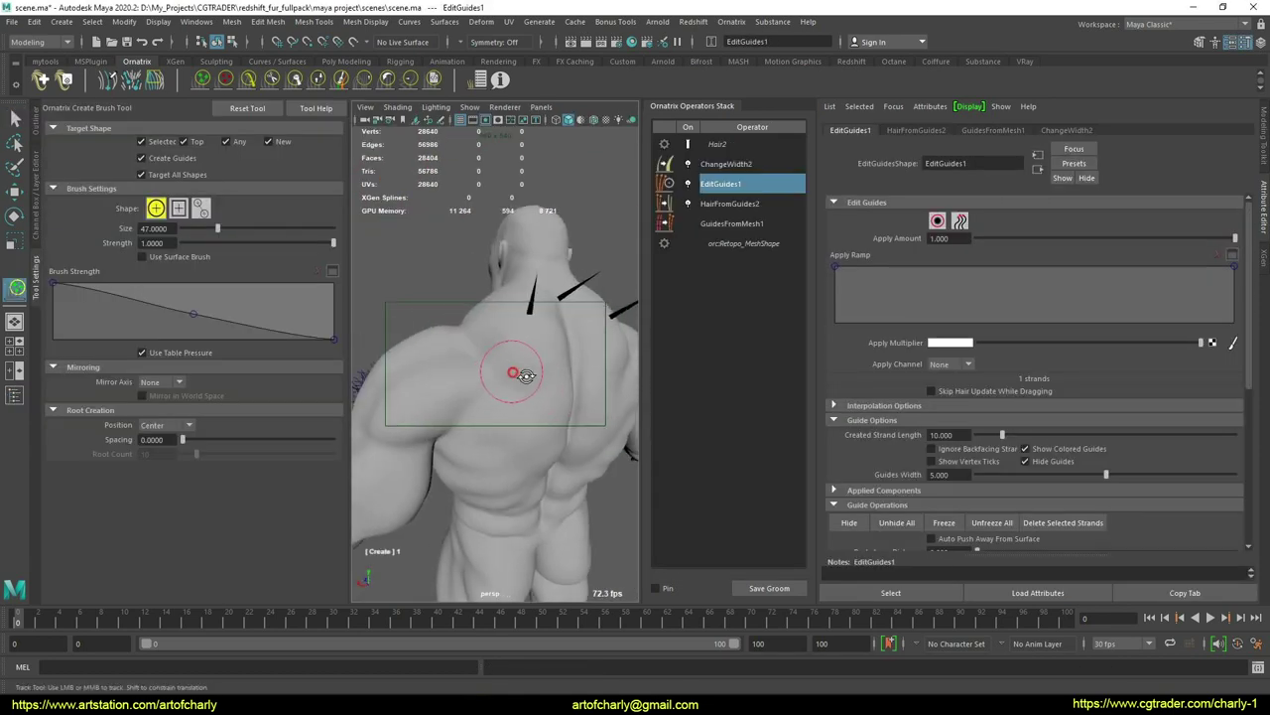
pyautogui.keyDown('alt'); pyautogui.moveTo(526, 375); pyautogui.dragTo(529, 347); pyautogui.keyUp('alt')
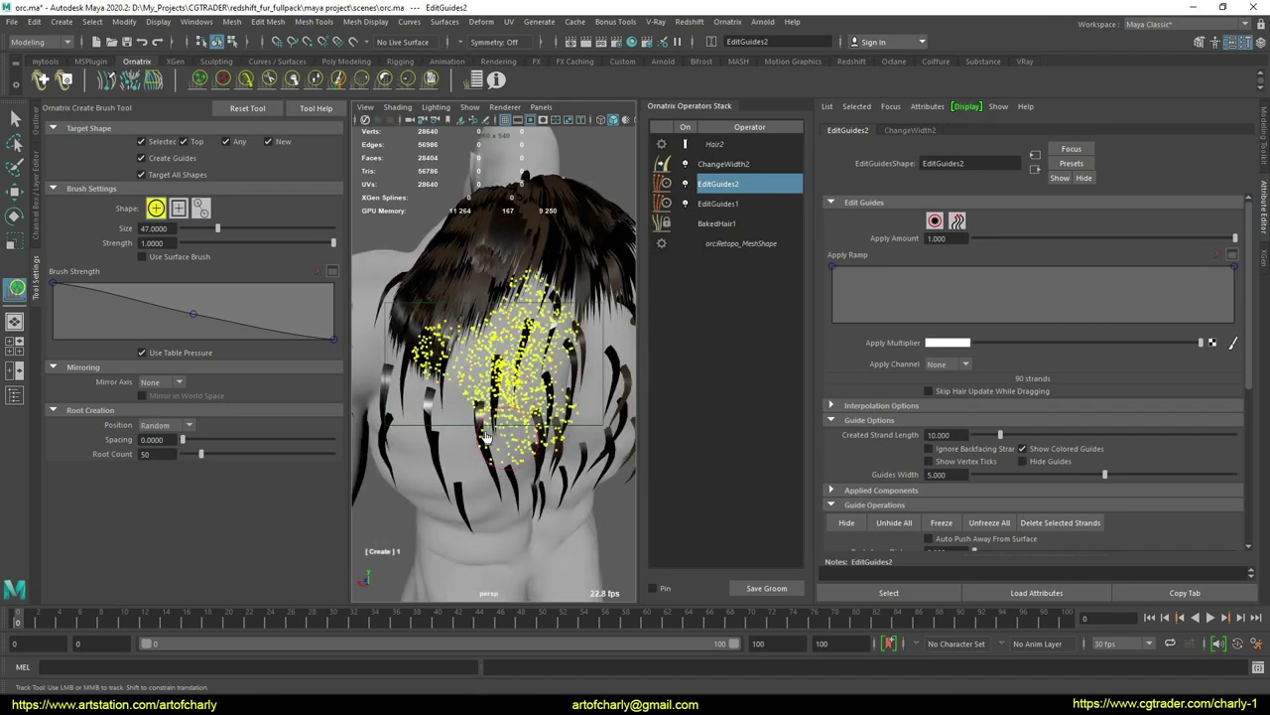
pyautogui.moveTo(486, 437); pyautogui.dragTo(520, 383)
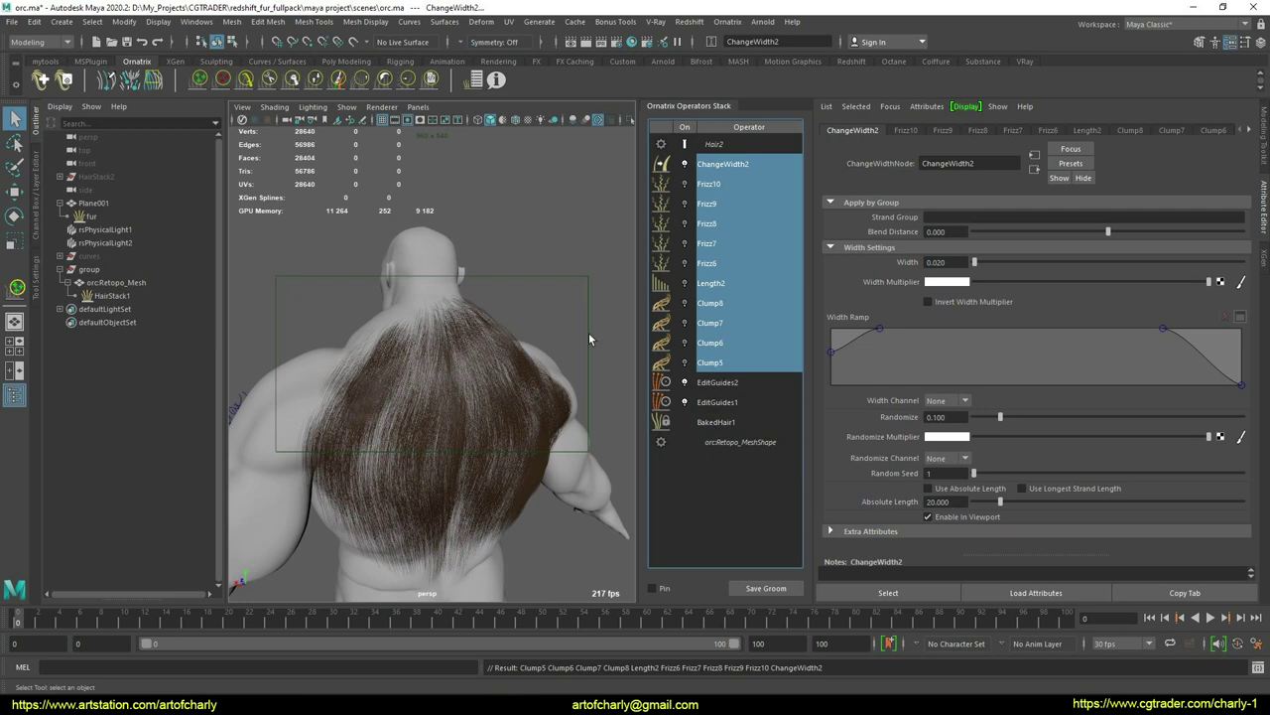
# - View the orc's back fur from behind and select the Clump5 operator in its stack
pyautogui.keyDown('alt'); pyautogui.moveTo(588, 332); pyautogui.dragTo(548, 286); pyautogui.keyUp('alt')
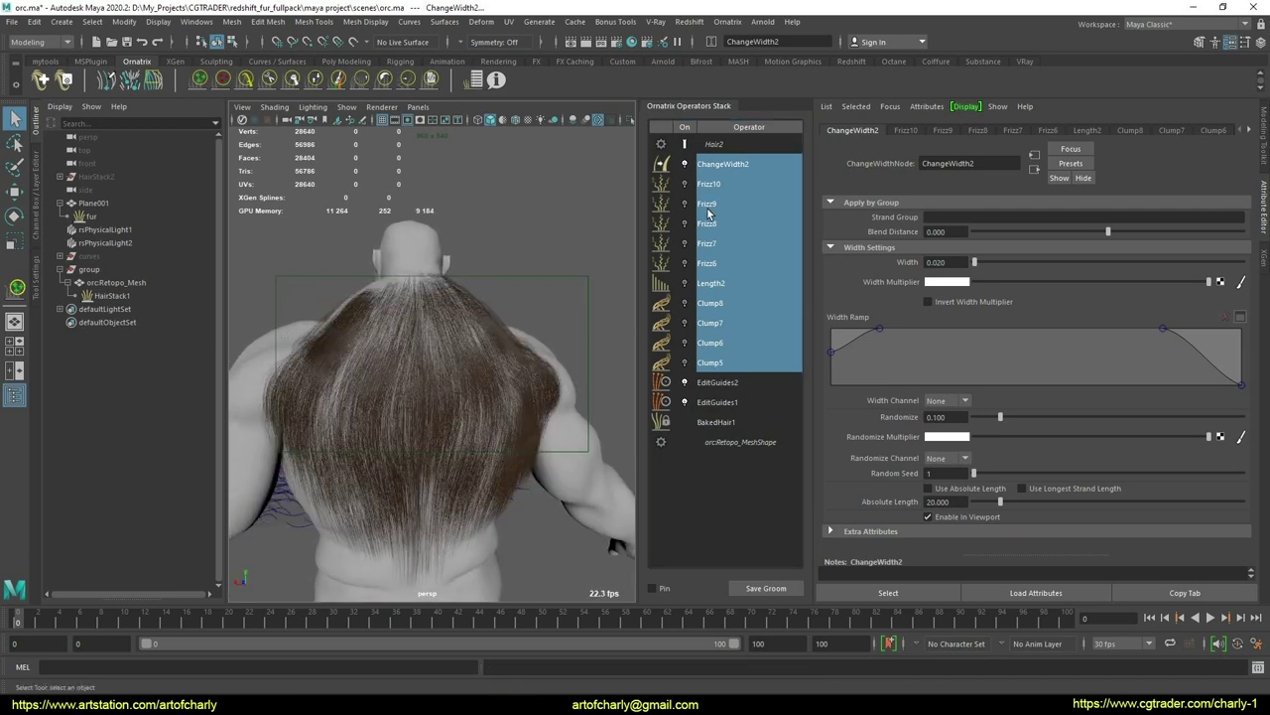
pyautogui.click(720, 369)
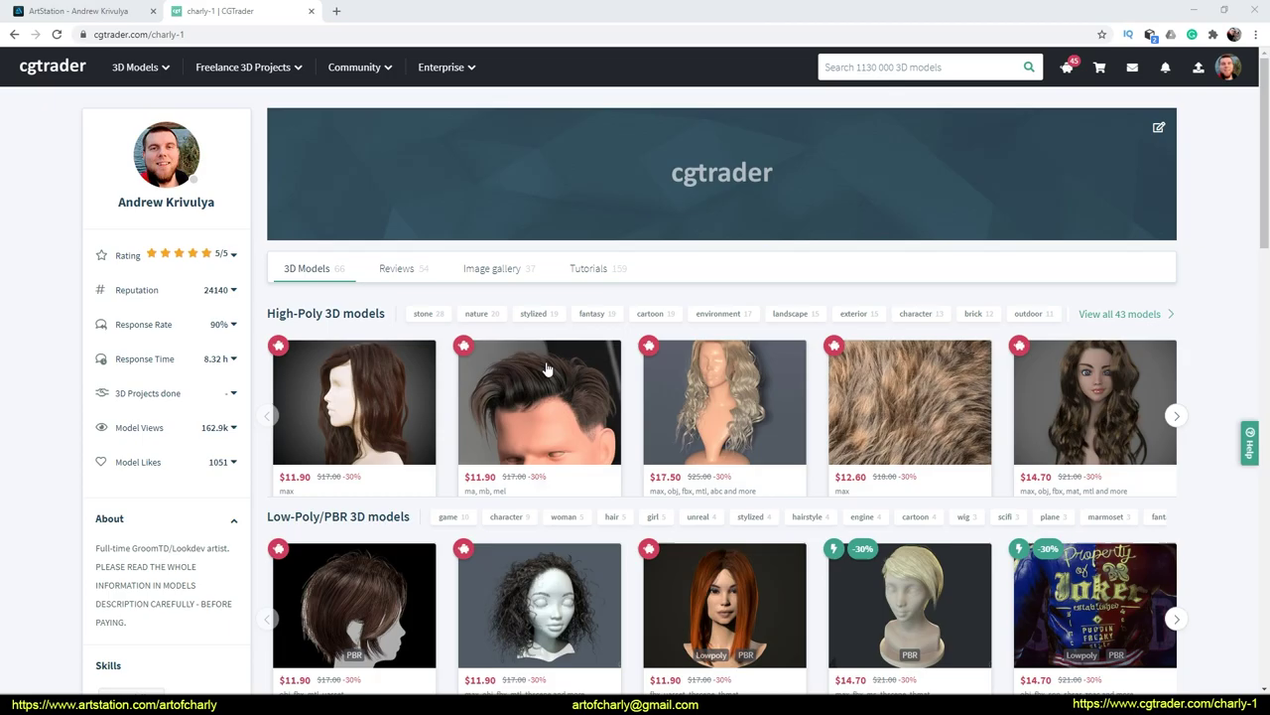
# - Browse the artist's CGTrader model listings and the ArtStation store page
pyautogui.scroll(-6, 575, 369)
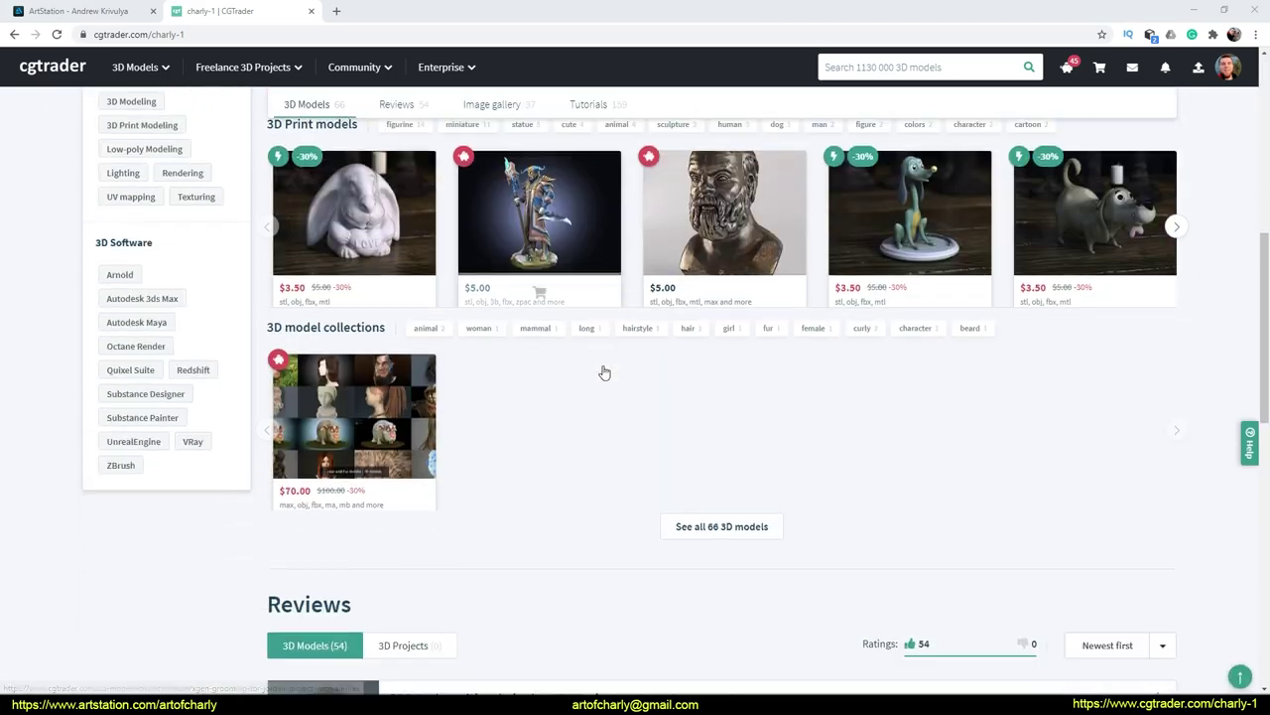
pyautogui.scroll(6, 601, 369)
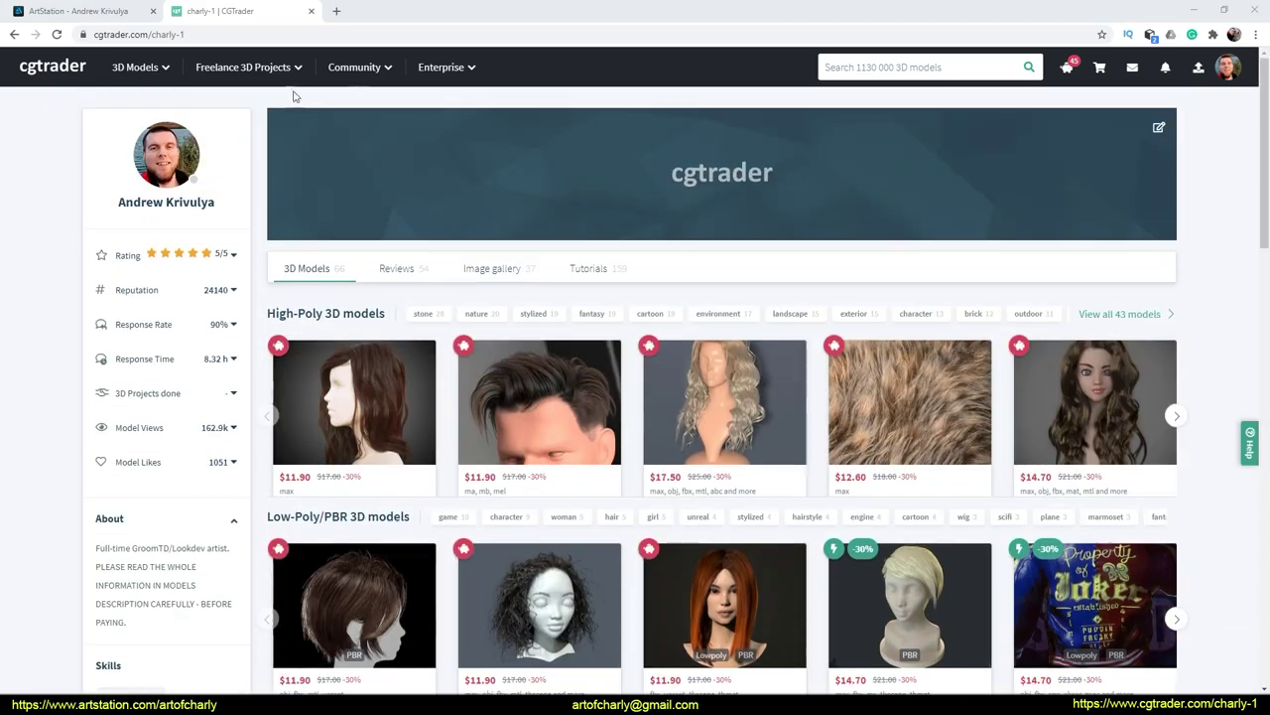
pyautogui.click(80, 11)
pyautogui.scroll(-3, 420, 454)
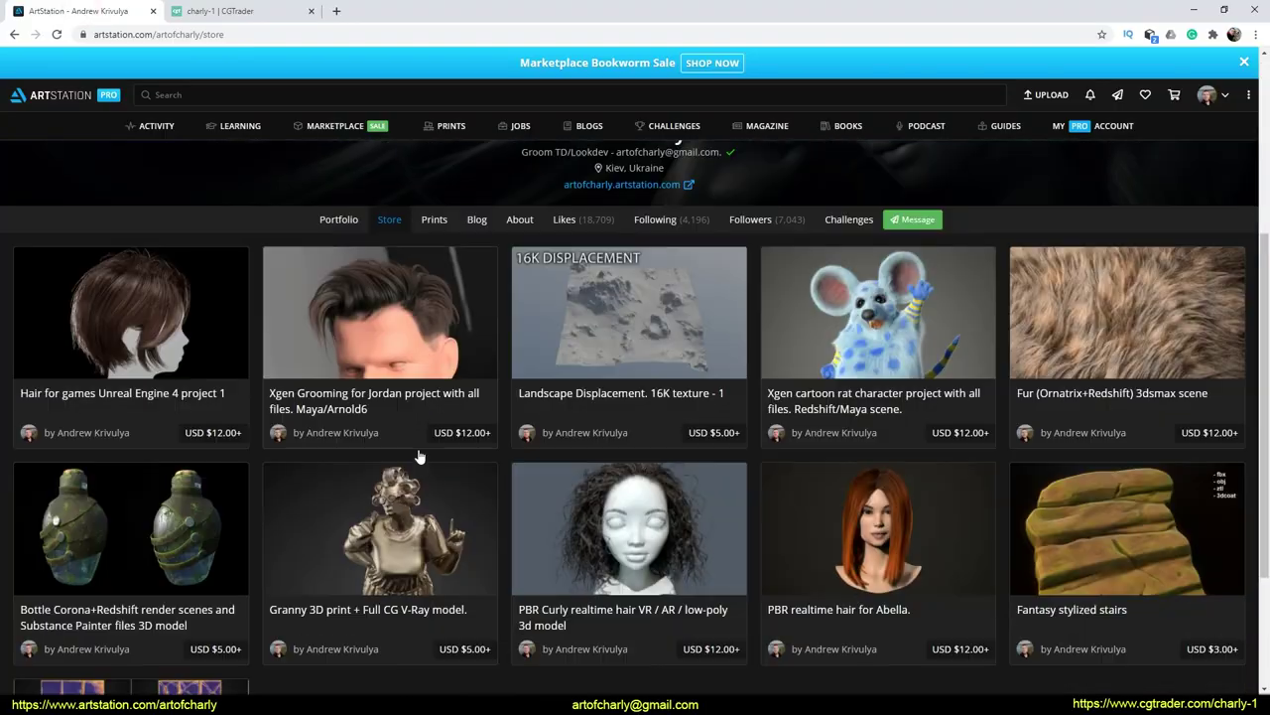
pyautogui.scroll(3, 420, 454)
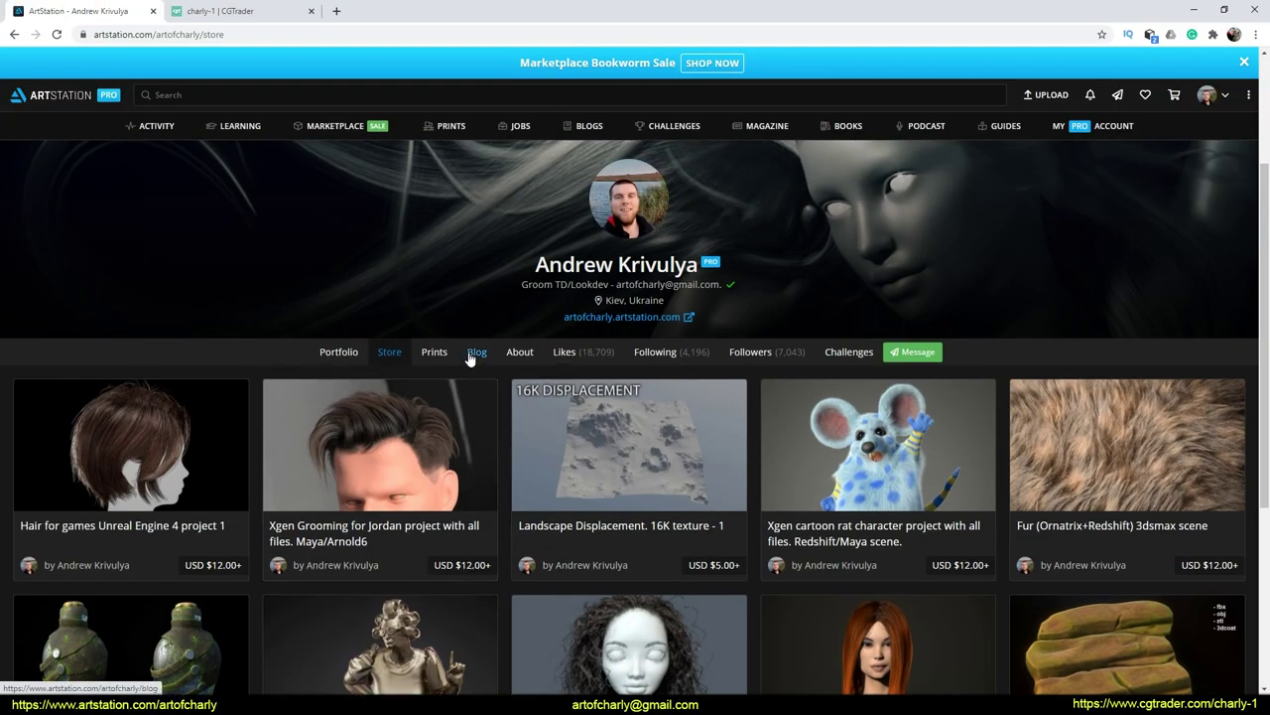
pyautogui.click(433, 351)
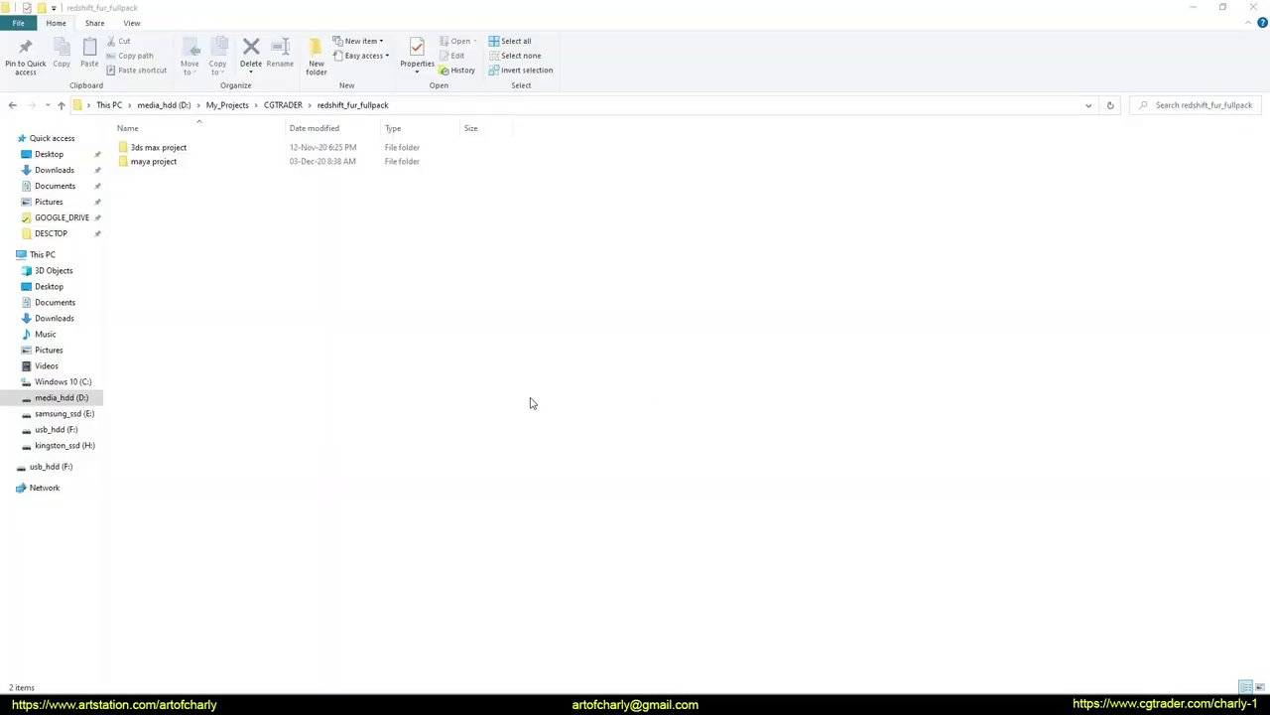
# - Open the maya project folder inside redshift_fur_fullpack and copy its folder path
pyautogui.click(159, 162)
pyautogui.click(157, 149)
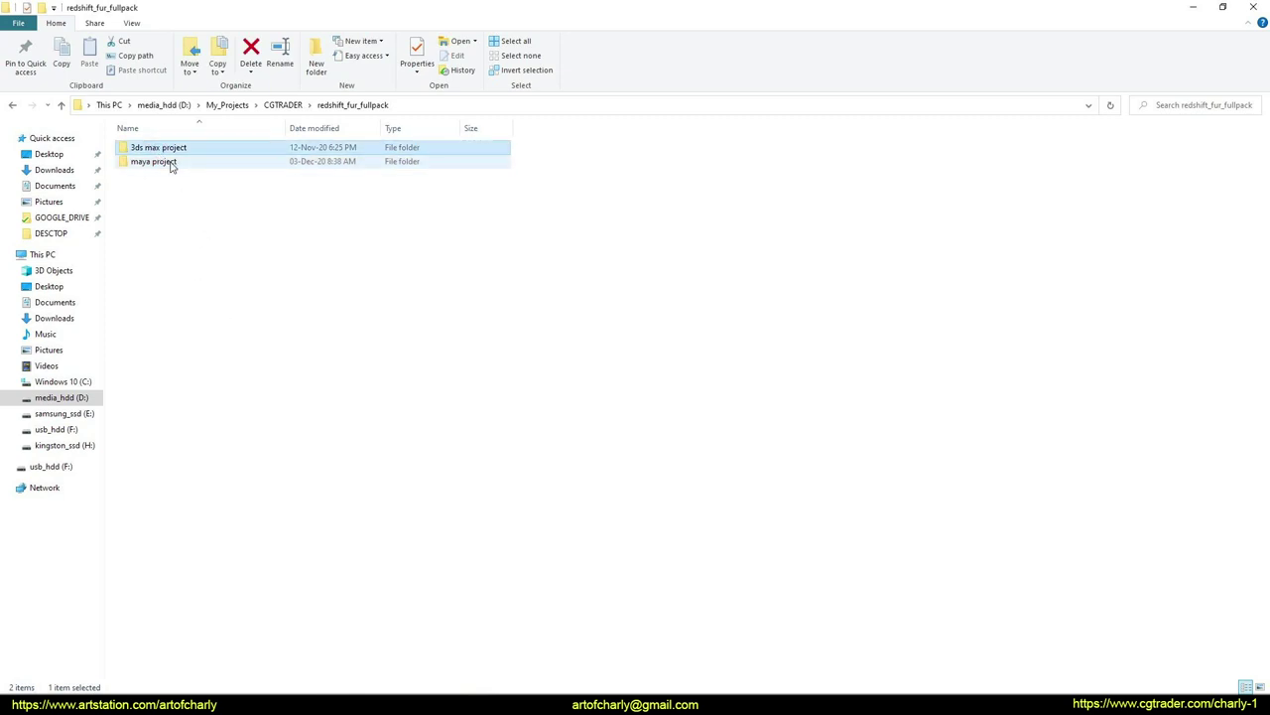
pyautogui.doubleClick(159, 162)
pyautogui.click(484, 106)
pyautogui.hotkey('ctrl', 'c')
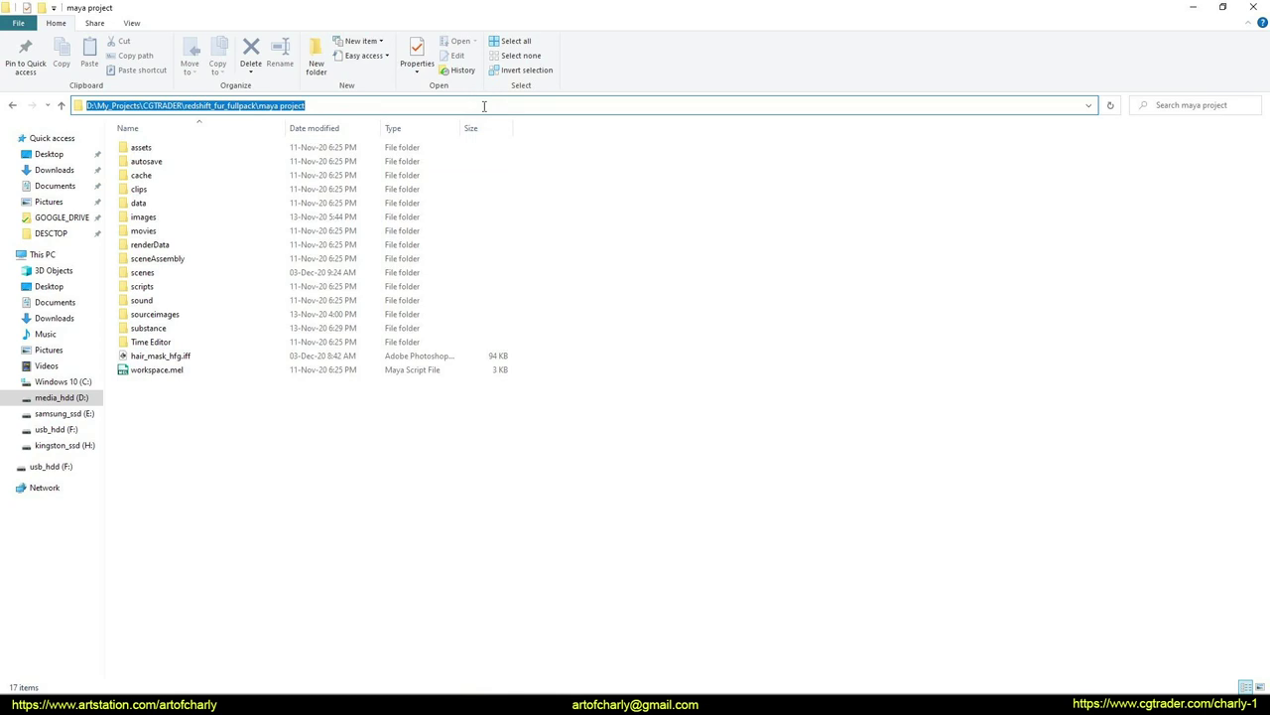
# - Switch to Maya and set the project to D:\My_Projects\CGTRADER\redshift_fur_fullpack\maya project
pyautogui.click(695, 375)
pyautogui.moveTo(546, 700)
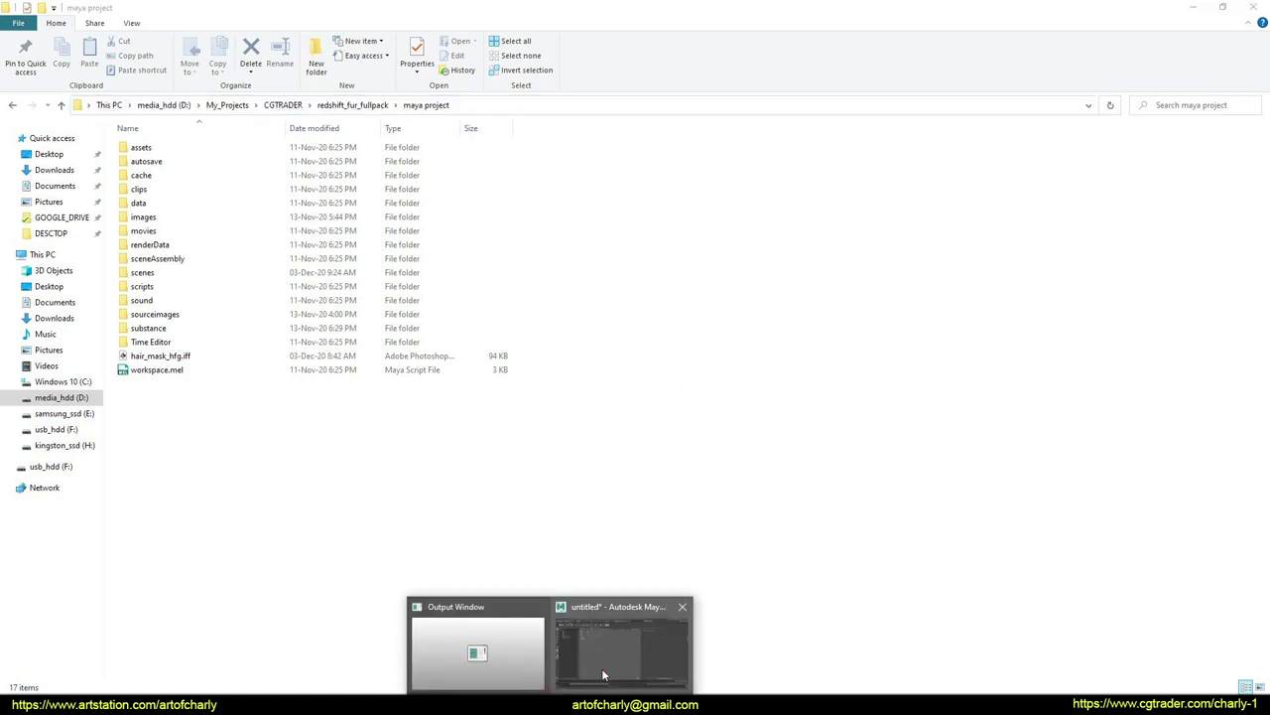
pyautogui.click(603, 670)
pyautogui.click(12, 21)
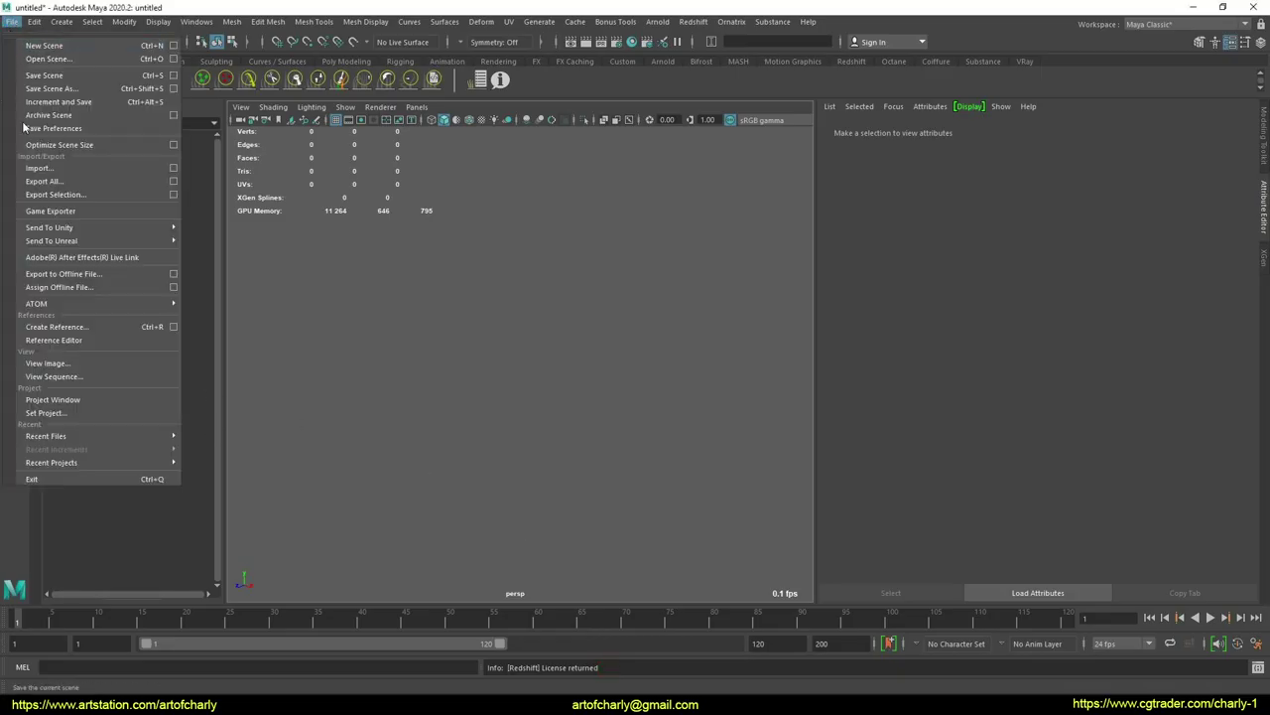
pyautogui.click(54, 413)
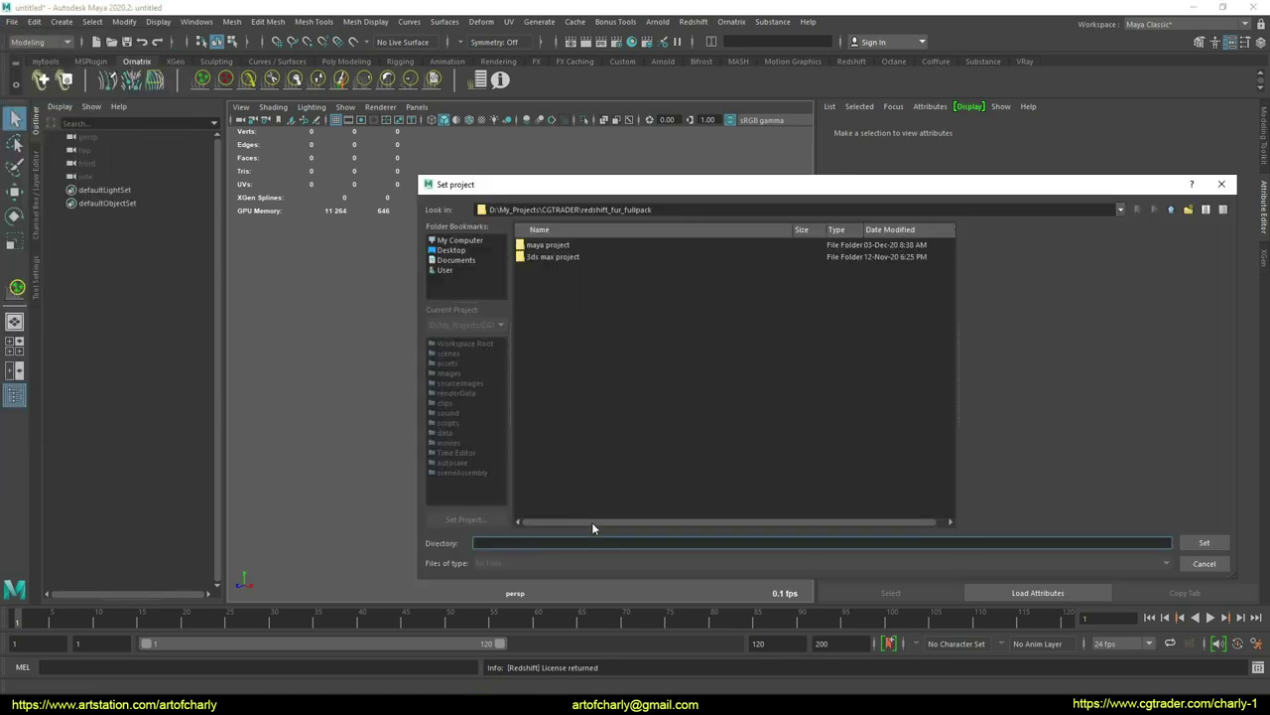
pyautogui.hotkey('ctrl', 'v')
pyautogui.press('Return')
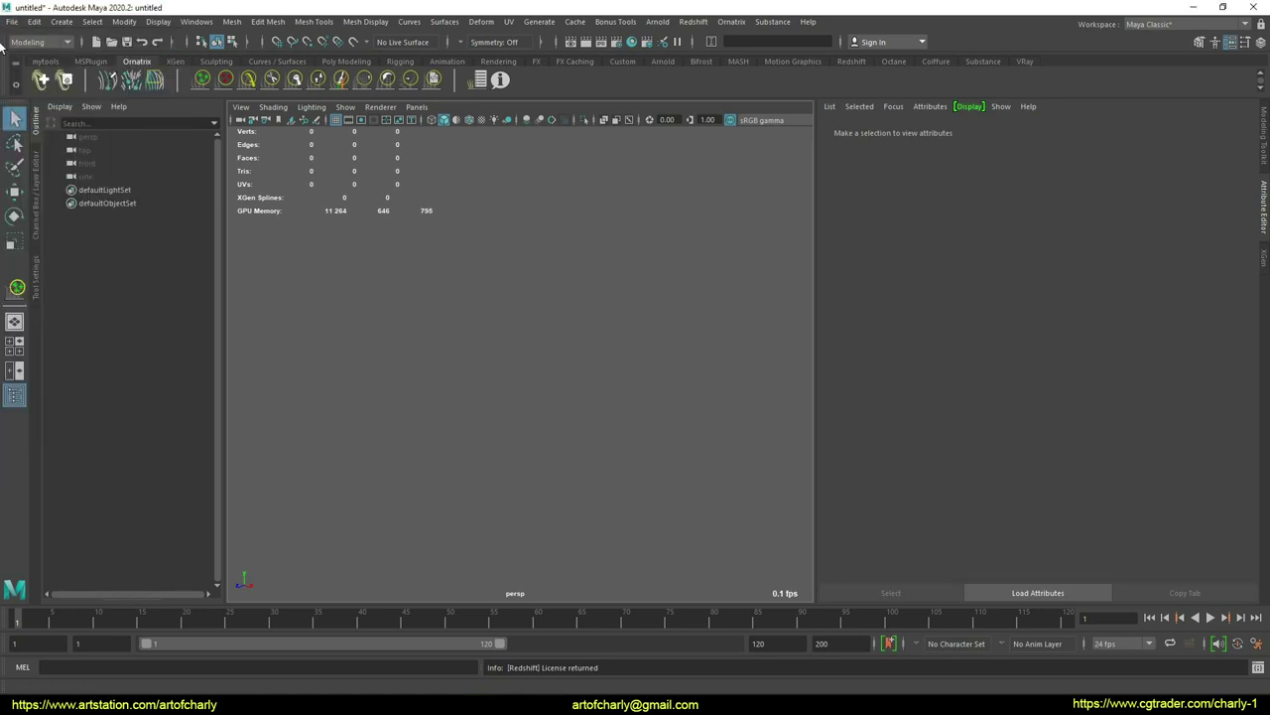
# - Open scene.ma from the project's scenes folder
pyautogui.click(12, 20)
pyautogui.click(40, 56)
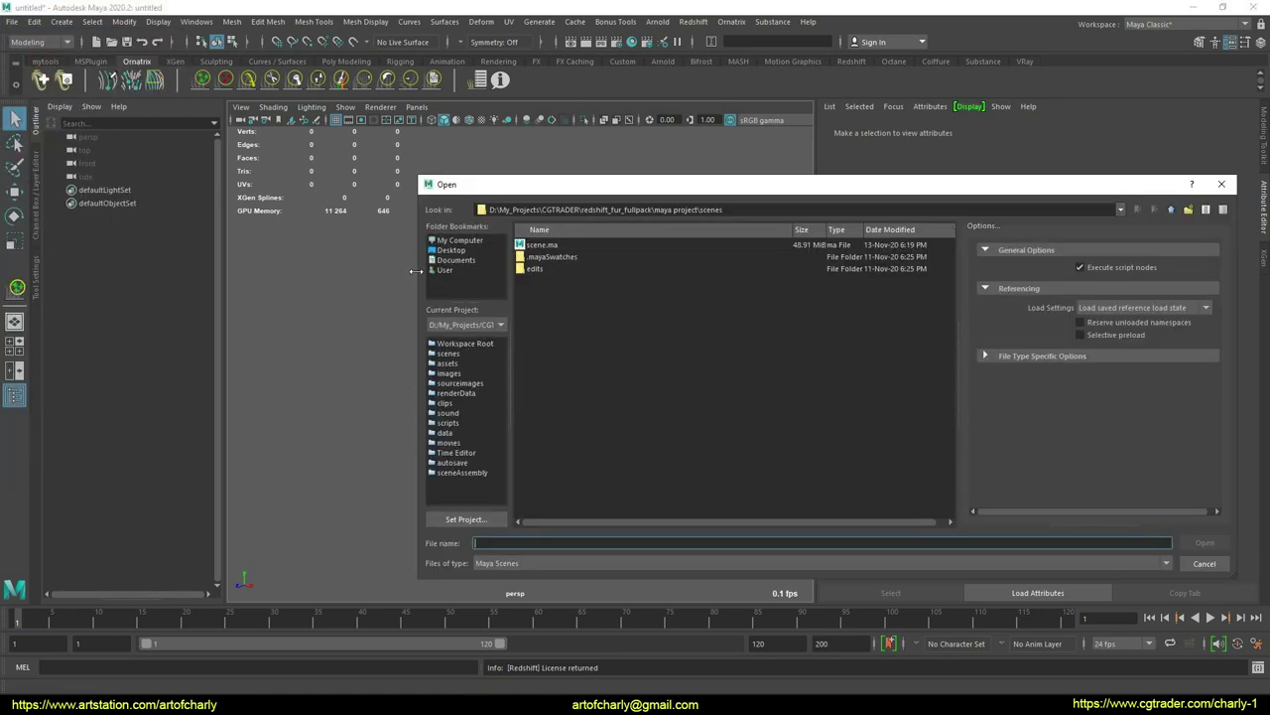
pyautogui.doubleClick(541, 245)
pyautogui.click(629, 358)
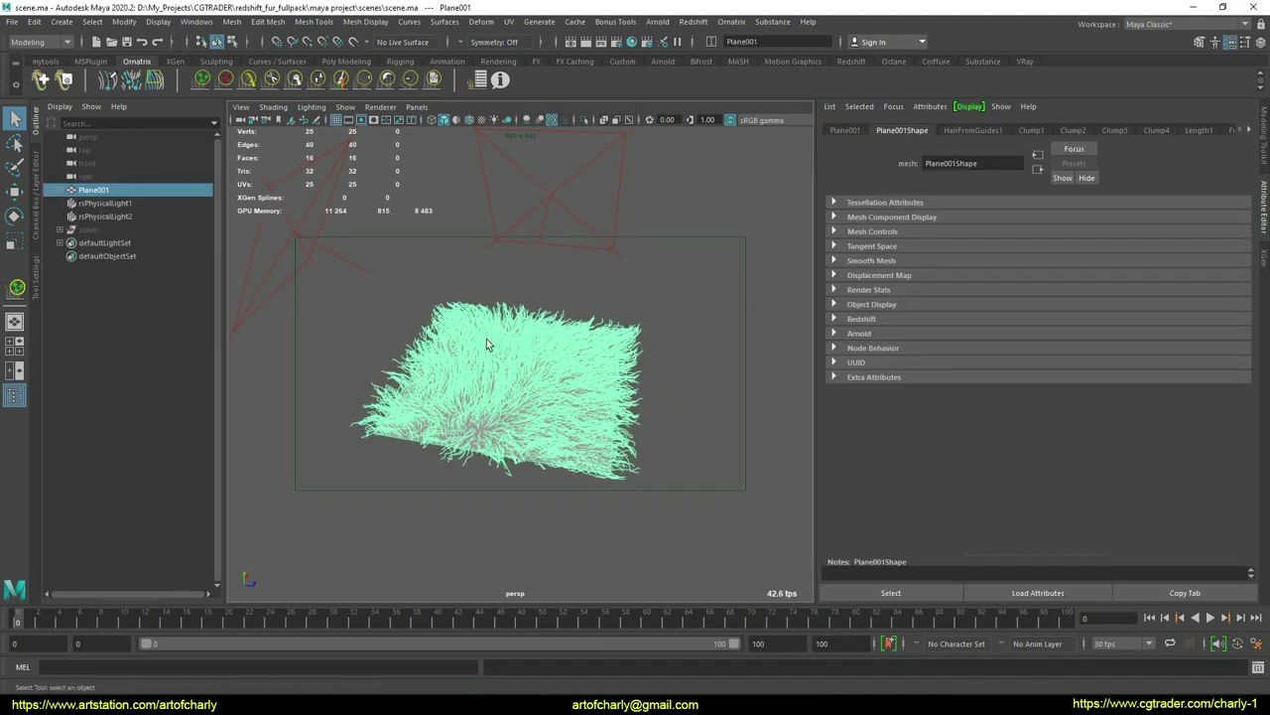
# - Examine the rendered fur plane in the Redshift Render View and close the render window
pyautogui.click(693, 21)
pyautogui.click(729, 45)
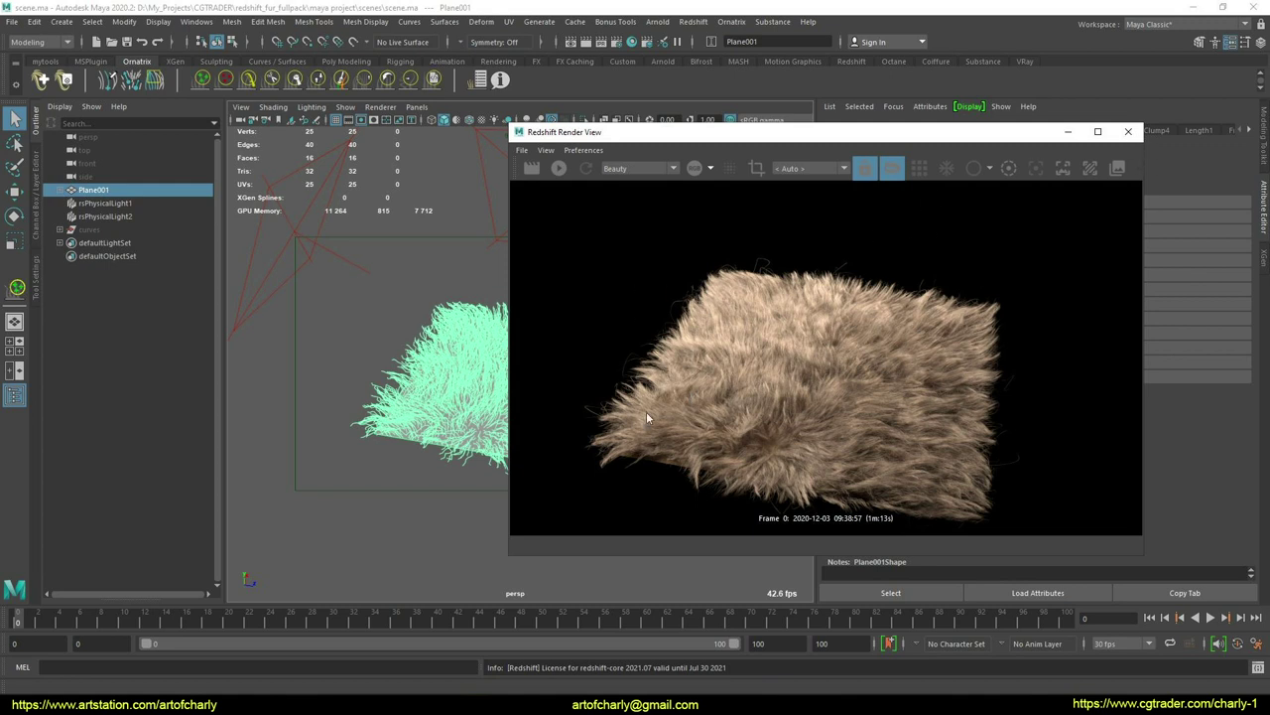
pyautogui.click(1129, 131)
# - Select the fur object, show its Ornatrix operators stack and select the BakedGuides2 operator
pyautogui.click(584, 309)
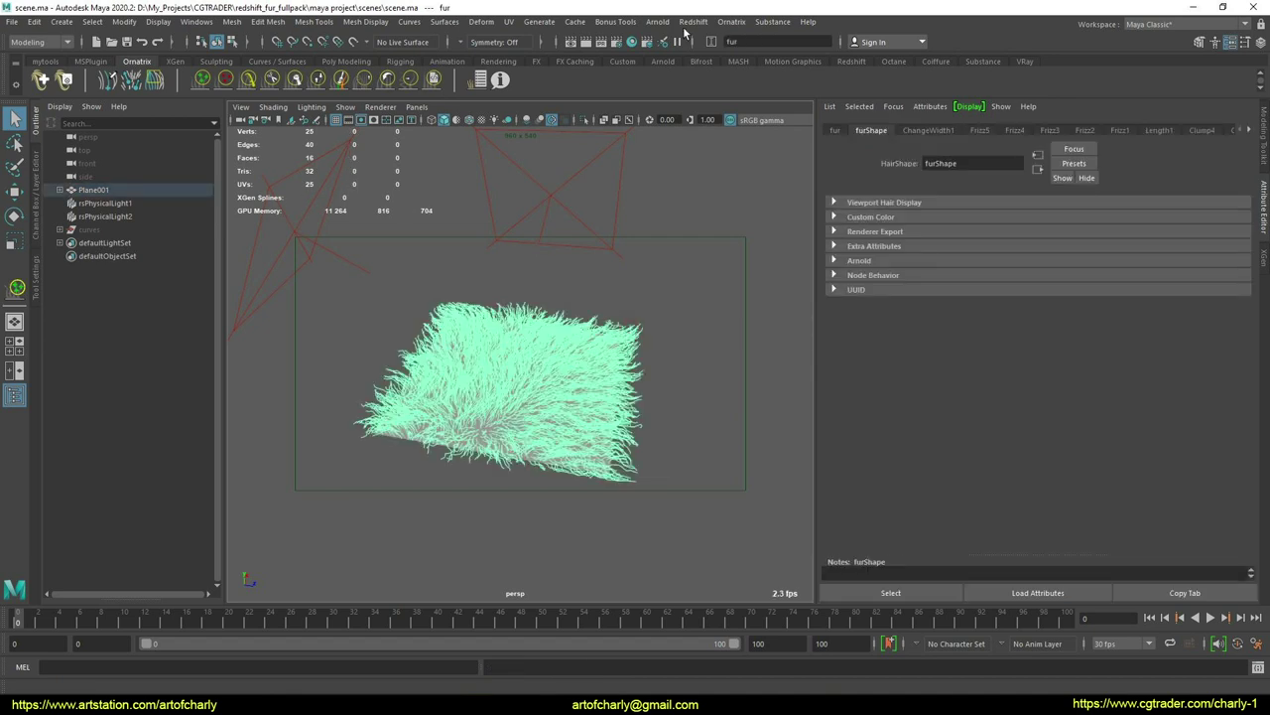
pyautogui.click(479, 80)
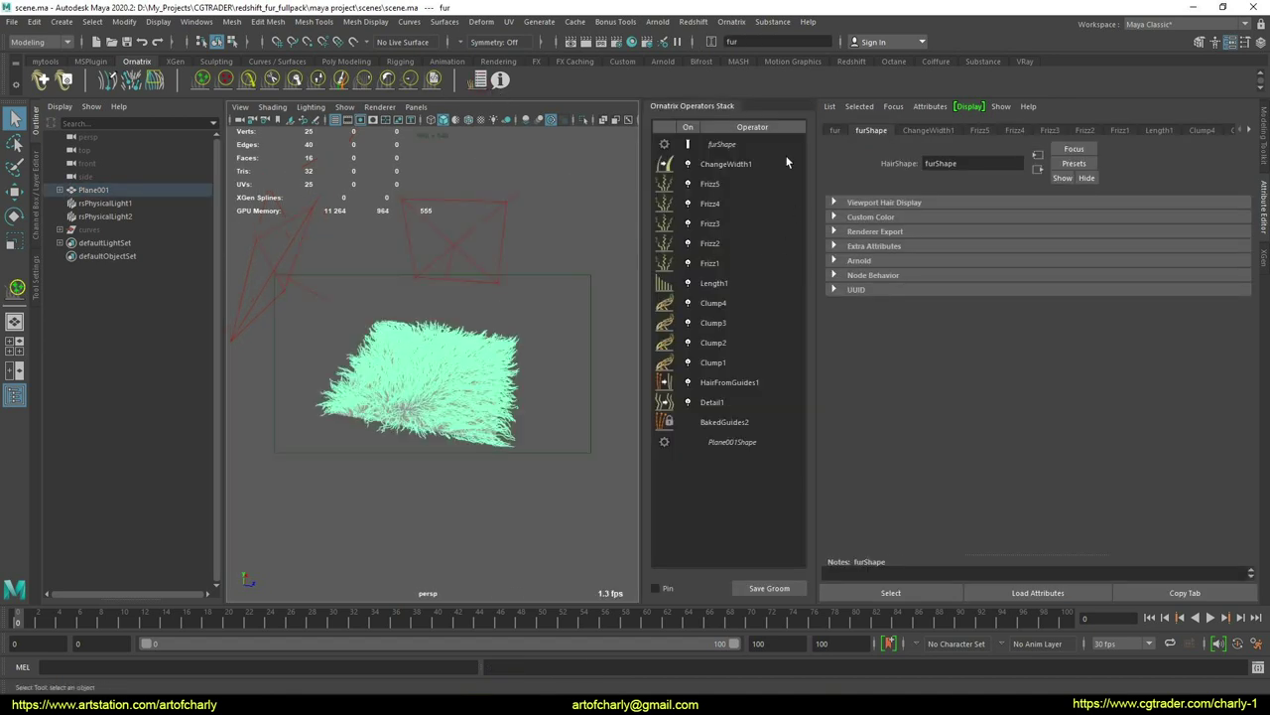
pyautogui.click(724, 421)
# - Disable the operators Frizz1 through Frizz5 in the fur's stack
pyautogui.click(688, 183)
pyautogui.click(687, 203)
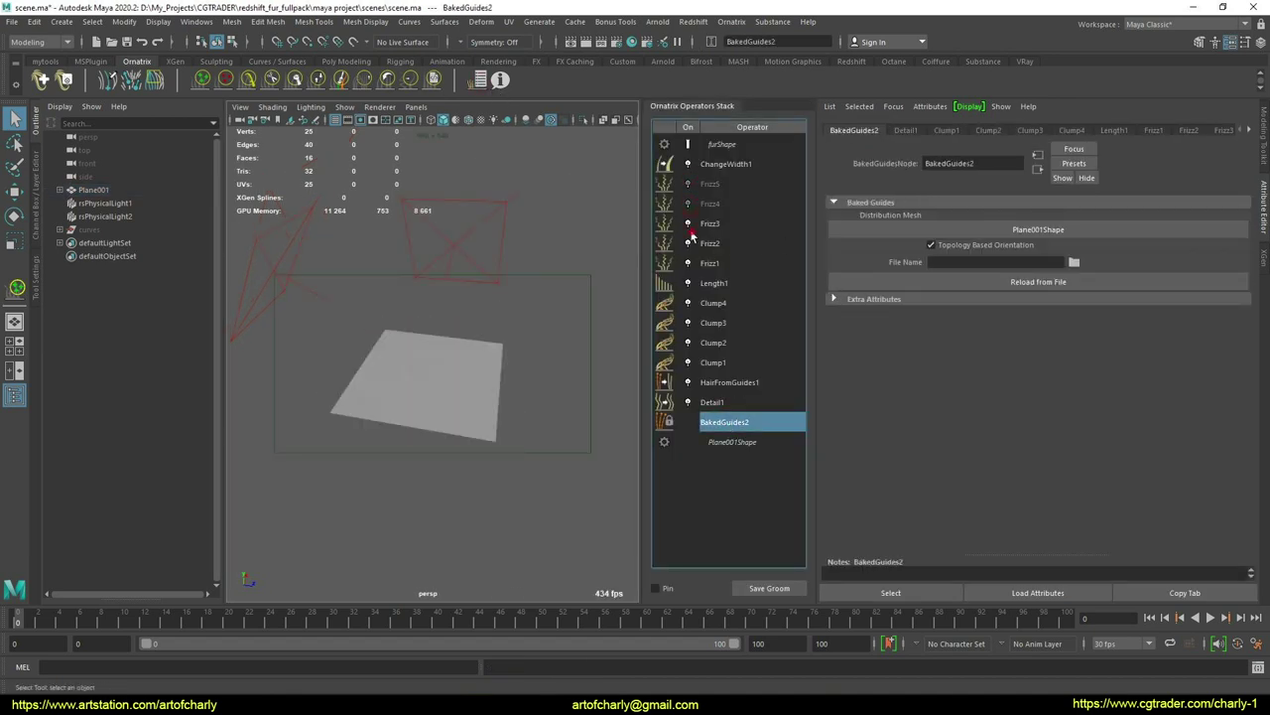
pyautogui.click(688, 223)
pyautogui.click(688, 263)
pyautogui.click(688, 243)
# - Disable Length1, Clump1 through Clump4, HairFromGuides1 and Detail1, and inspect the remaining baked guides on the plane
pyautogui.click(688, 283)
pyautogui.click(688, 303)
pyautogui.click(688, 322)
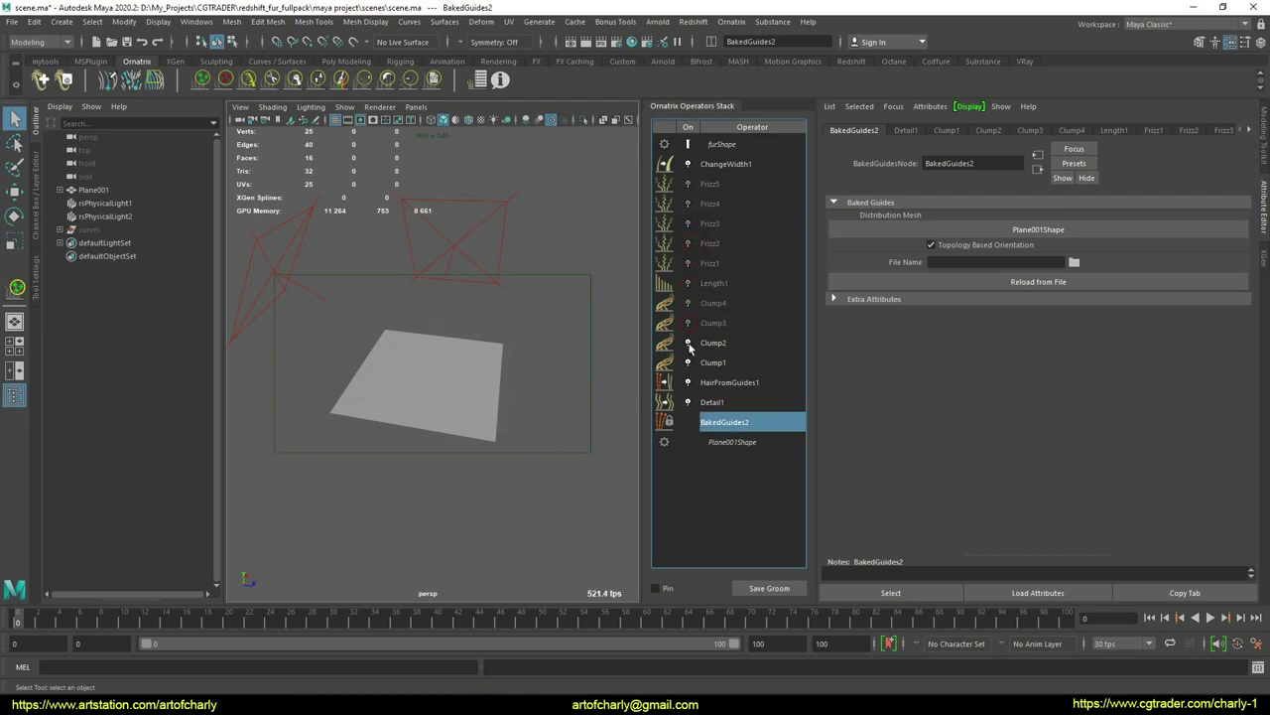
pyautogui.click(688, 342)
pyautogui.click(688, 362)
pyautogui.click(688, 382)
pyautogui.click(688, 402)
pyautogui.click(422, 372)
pyautogui.keyDown('alt'); pyautogui.moveTo(423, 372); pyautogui.dragTo(503, 402); pyautogui.keyUp('alt')
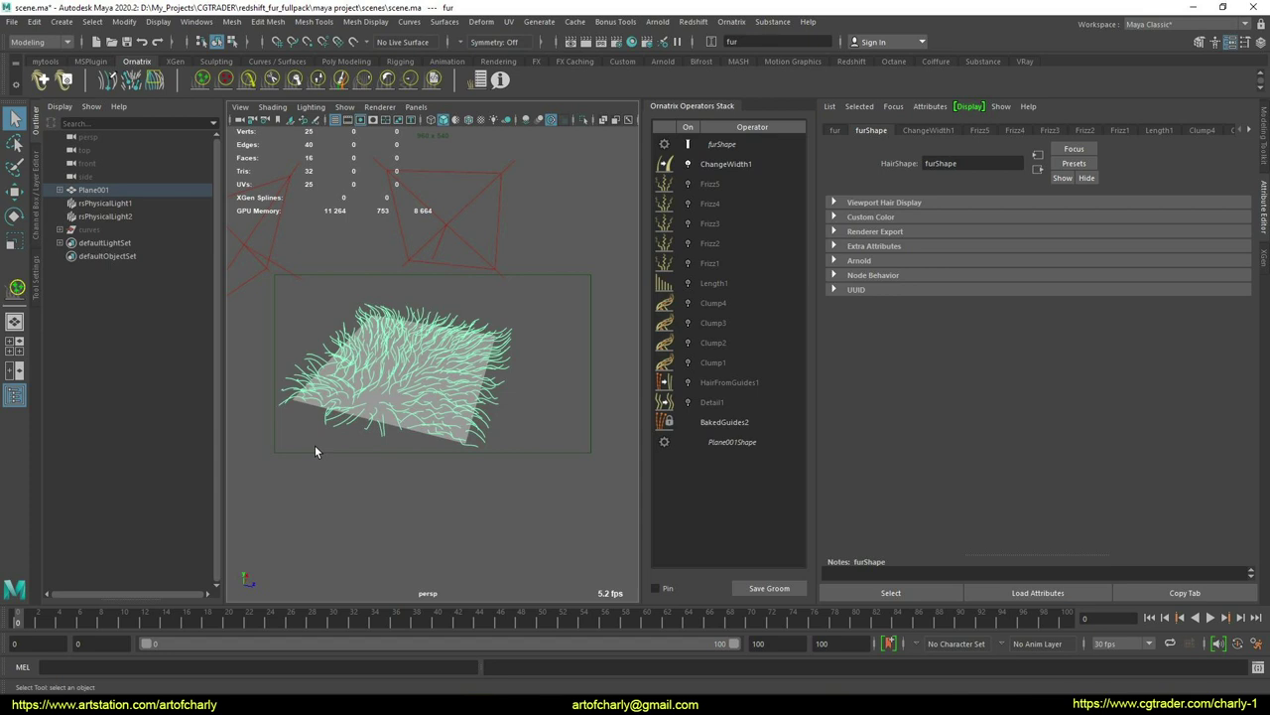
pyautogui.click(527, 379)
# - Import the orc.obj model from the DESCTOP folder into the fur scene
pyautogui.click(10, 22)
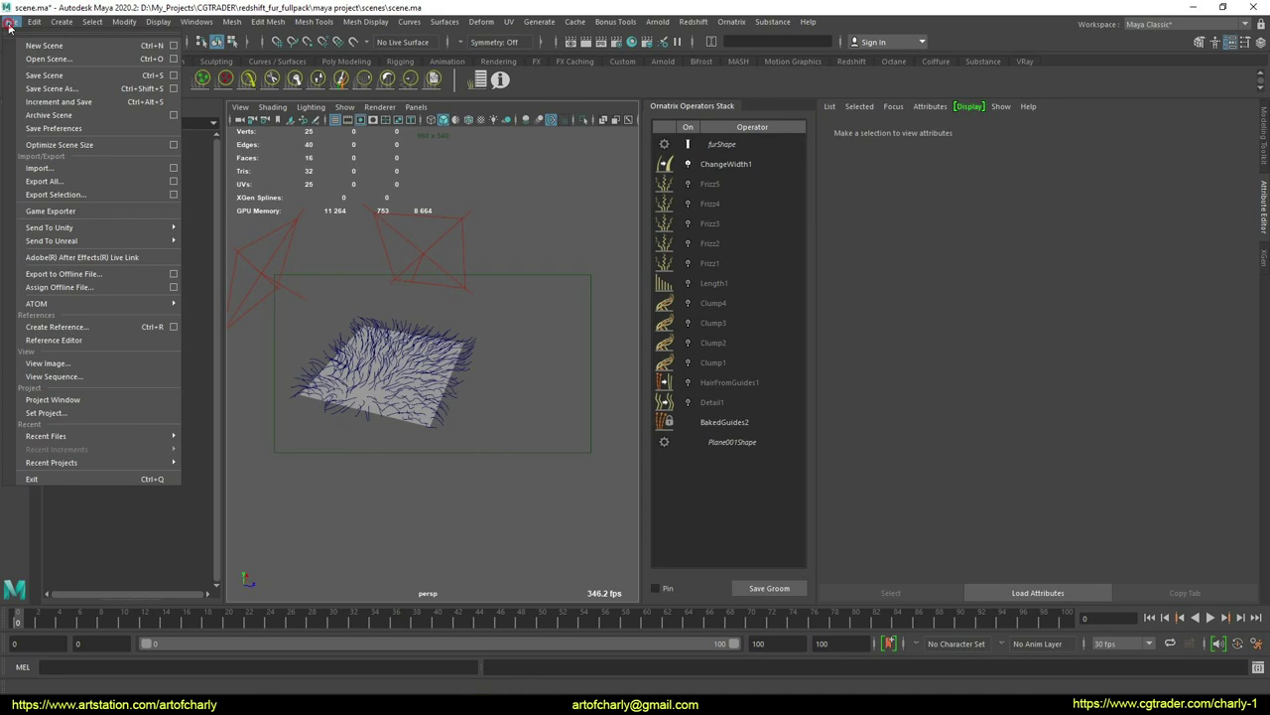
pyautogui.click(60, 167)
pyautogui.click(449, 251)
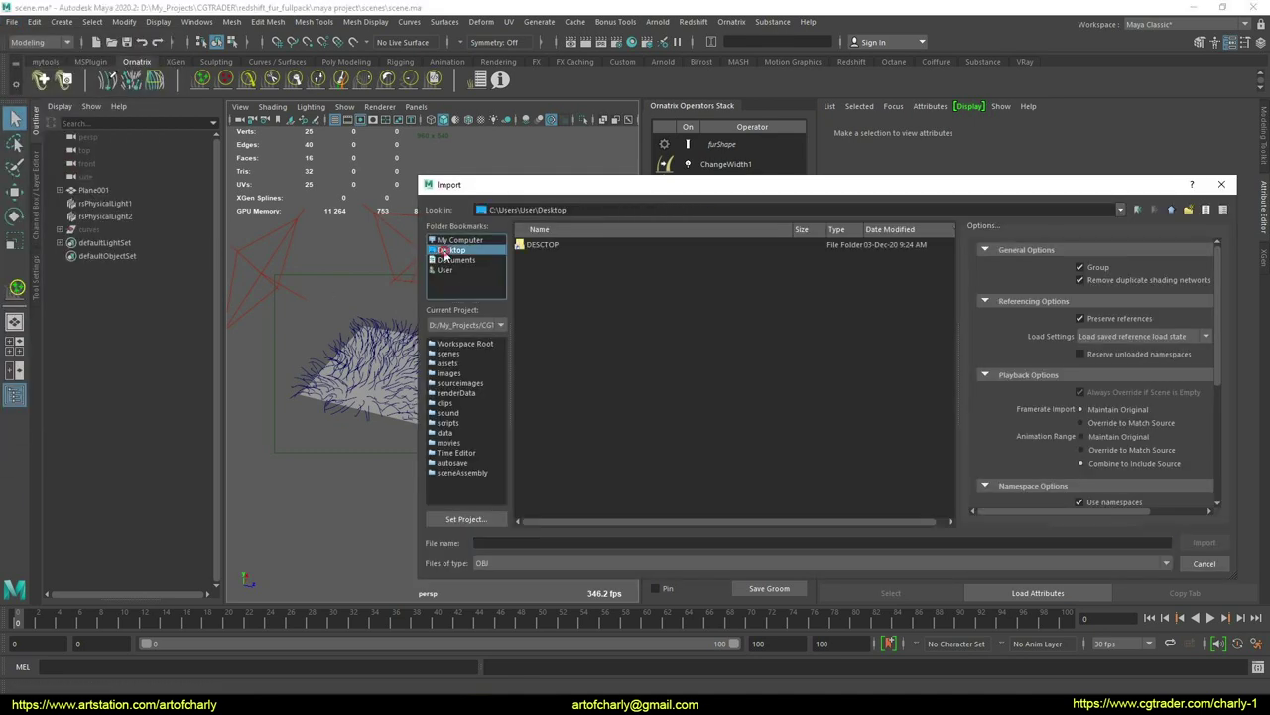
pyautogui.doubleClick(544, 245)
pyautogui.doubleClick(541, 245)
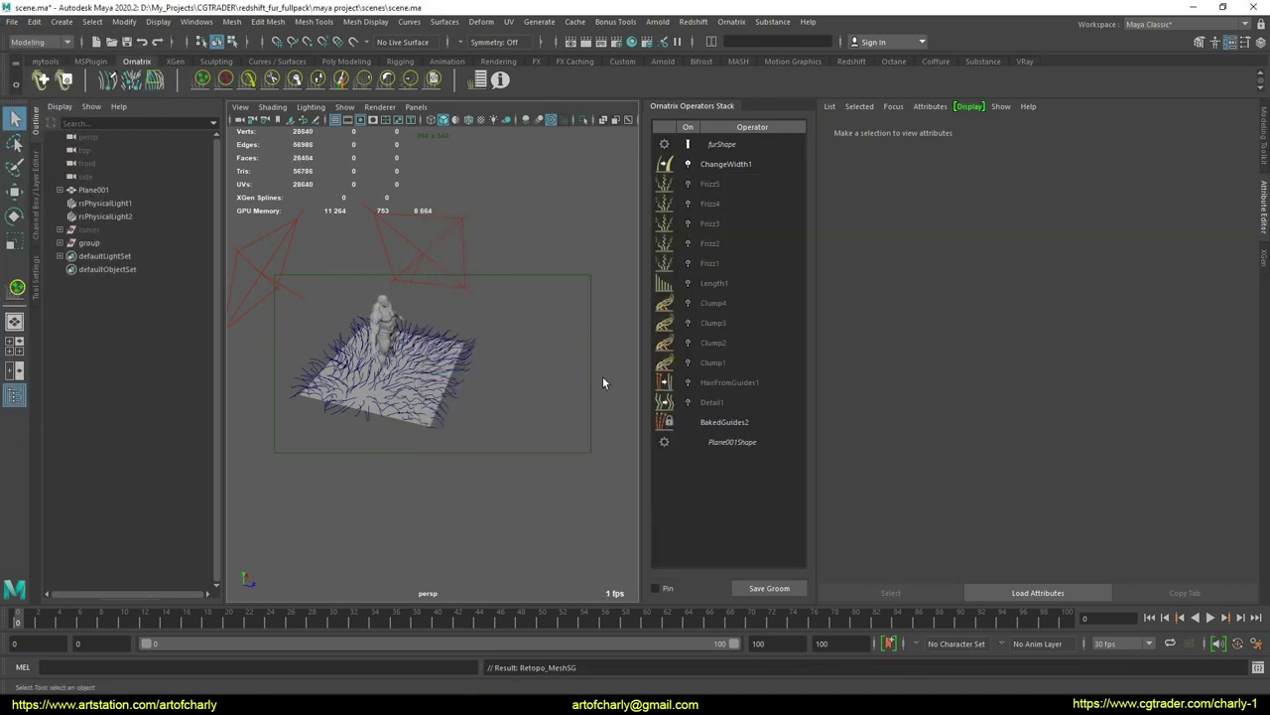
# - Move the fur plane Plane001 along the ground, away from the orc model, and clear the selection
pyautogui.keyDown('alt'); pyautogui.moveTo(457, 433); pyautogui.dragTo(499, 417, button='right'); pyautogui.keyUp('alt')
pyautogui.keyDown('alt'); pyautogui.moveTo(499, 414); pyautogui.dragTo(417, 367); pyautogui.keyUp('alt')
pyautogui.keyDown('alt'); pyautogui.moveTo(406, 323); pyautogui.dragTo(437, 392, button='right'); pyautogui.keyUp('alt')
pyautogui.keyDown('alt'); pyautogui.moveTo(383, 385); pyautogui.dragTo(516, 402); pyautogui.keyUp('alt')
pyautogui.keyDown('alt'); pyautogui.moveTo(377, 411); pyautogui.dragTo(298, 367, button='right'); pyautogui.keyUp('alt')
pyautogui.click(430, 385)
pyautogui.press('w')
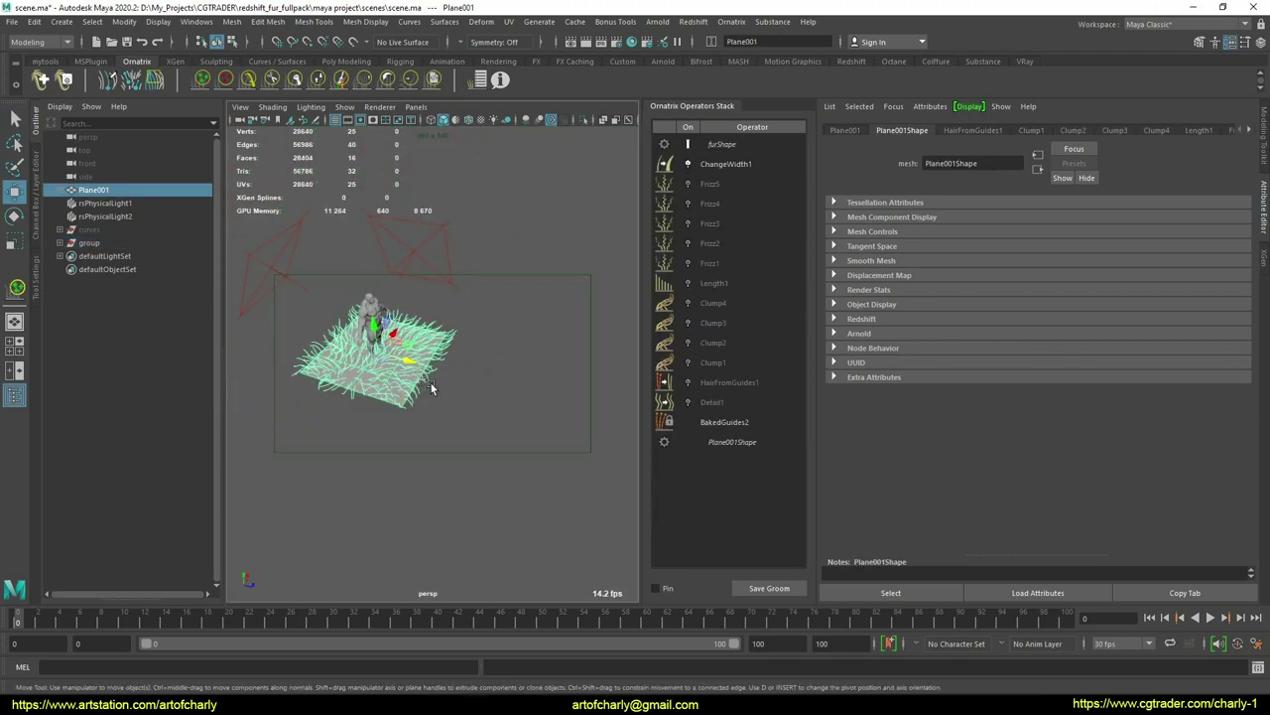
pyautogui.moveTo(411, 367); pyautogui.dragTo(556, 413)
pyautogui.click(388, 473)
pyautogui.keyDown('alt'); pyautogui.moveTo(388, 474); pyautogui.dragTo(434, 391); pyautogui.keyUp('alt')
pyautogui.press('q')
pyautogui.click(515, 378)
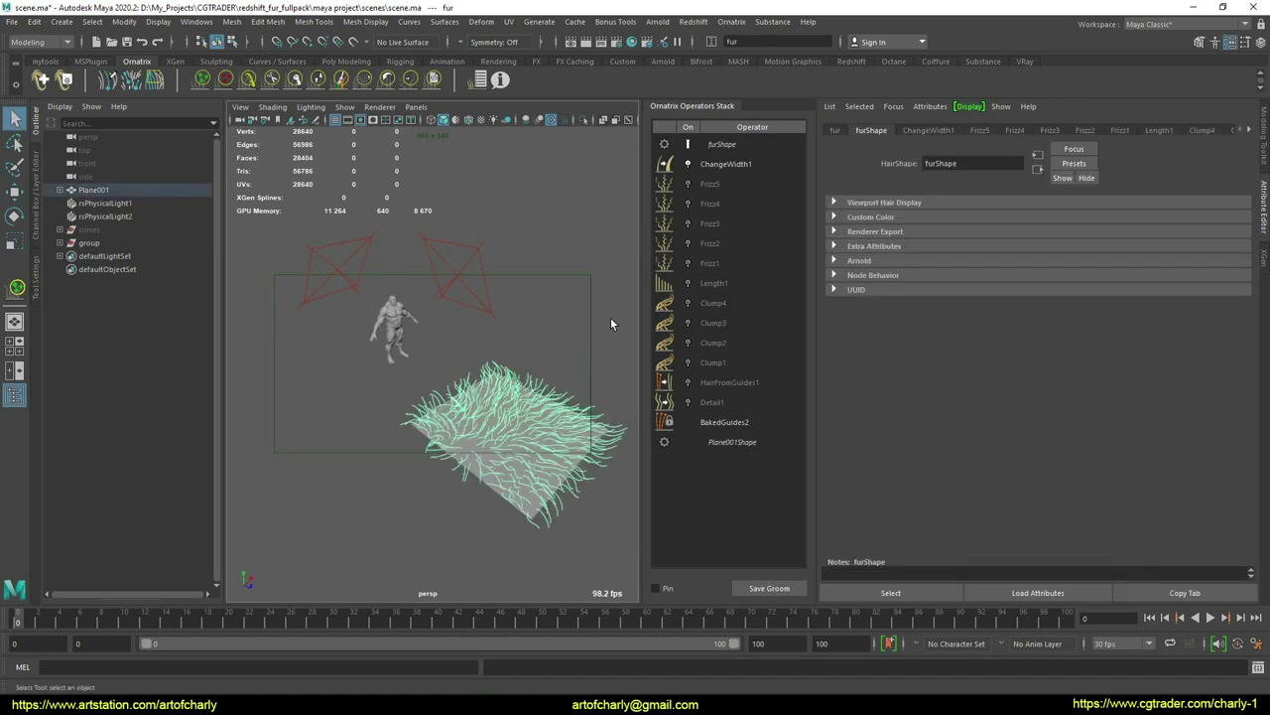
pyautogui.click(460, 357)
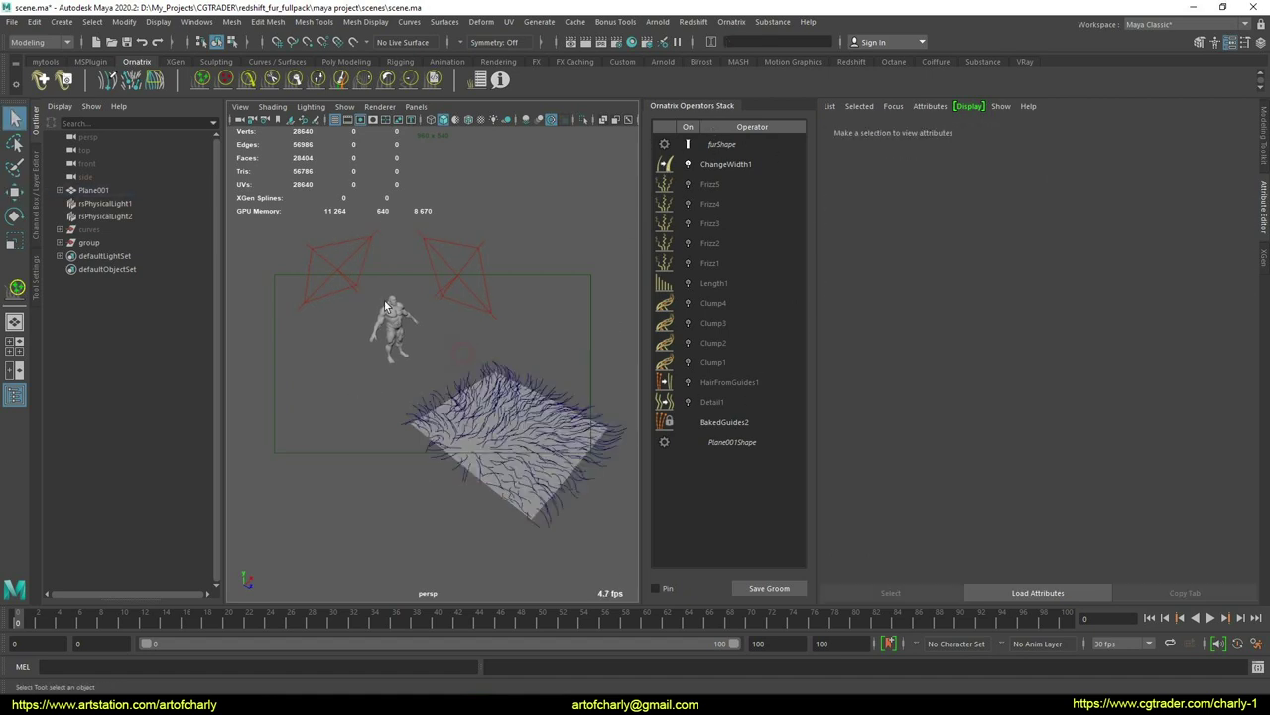
# - Select the orc mesh and frame it closely in the viewport
pyautogui.keyDown('alt'); pyautogui.moveTo(248, 208); pyautogui.dragTo(309, 240, button='right'); pyautogui.keyUp('alt')
pyautogui.keyDown('alt'); pyautogui.moveTo(309, 240); pyautogui.dragTo(359, 315, button='middle'); pyautogui.keyUp('alt')
pyautogui.click(359, 316)
pyautogui.press('f')
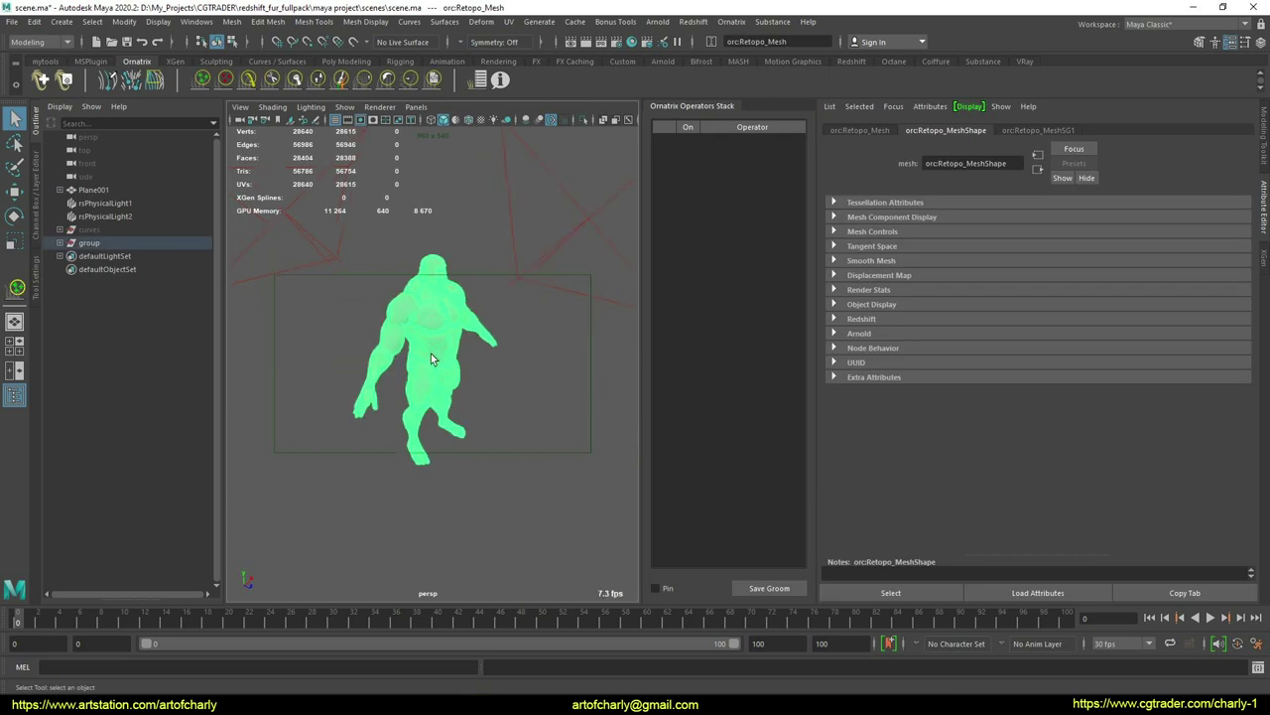
pyautogui.keyDown('alt'); pyautogui.moveTo(430, 353); pyautogui.dragTo(484, 323); pyautogui.keyUp('alt')
pyautogui.keyDown('alt'); pyautogui.moveTo(417, 308); pyautogui.dragTo(453, 320, button='right'); pyautogui.keyUp('alt')
pyautogui.keyDown('alt'); pyautogui.moveTo(453, 321); pyautogui.dragTo(490, 387, button='middle'); pyautogui.keyUp('alt')
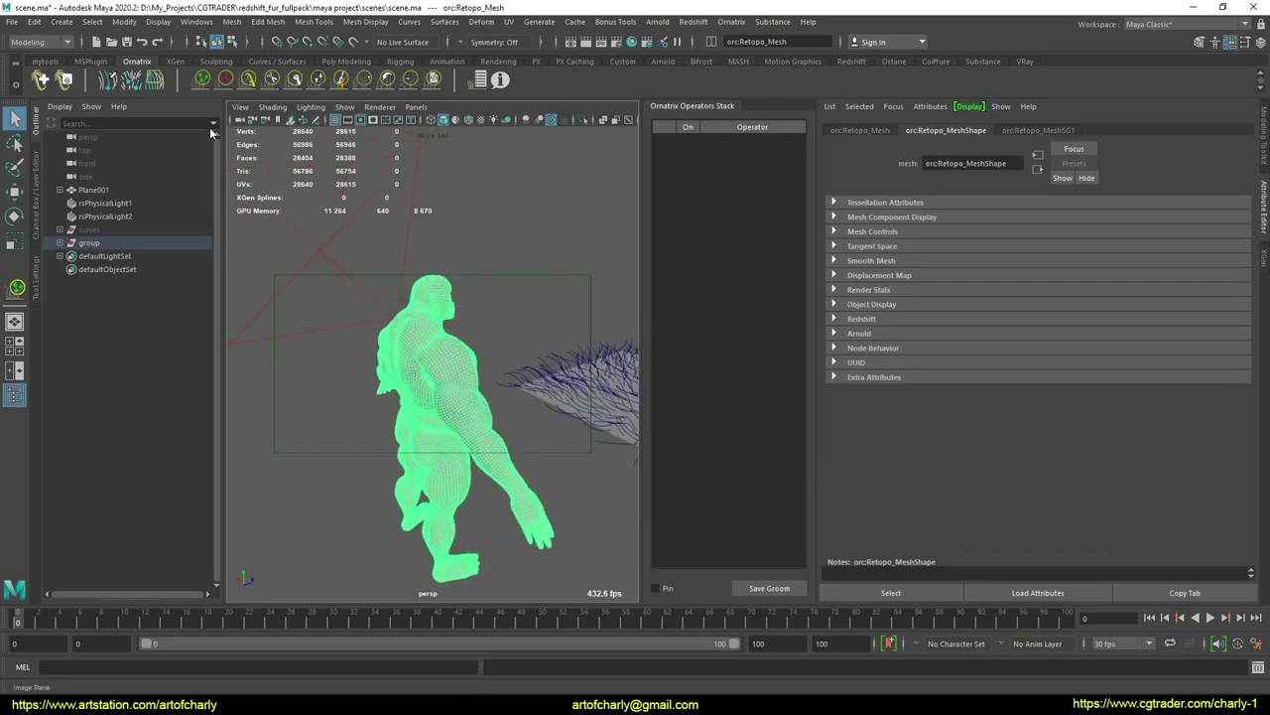
# - Check the Ornatrix version information, close it, and view the orc mesh from behind
pyautogui.click(499, 79)
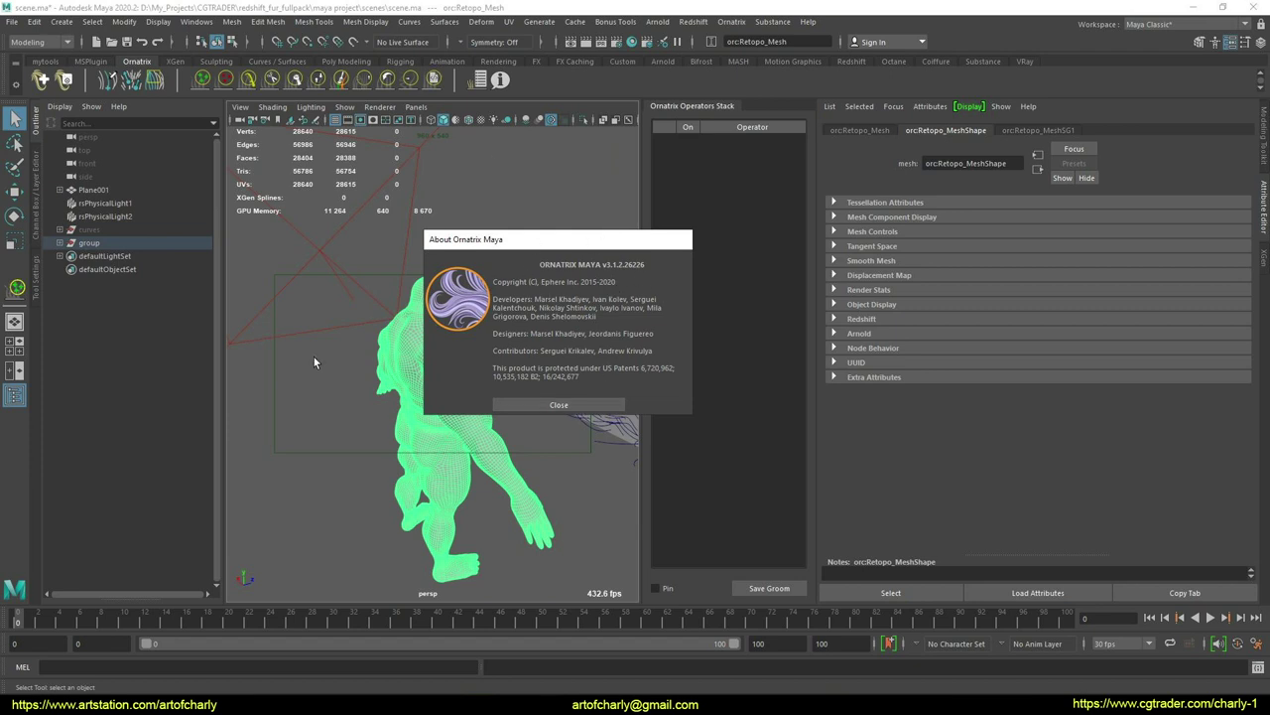
pyautogui.click(595, 405)
pyautogui.moveTo(589, 400)
pyautogui.keyDown('alt'); pyautogui.mouseDown()
pyautogui.moveTo(411, 320)
pyautogui.moveTo(454, 417)
pyautogui.moveTo(474, 428)
pyautogui.moveTo(496, 373)
pyautogui.moveTo(467, 397)
pyautogui.moveTo(498, 419)
pyautogui.mouseUp(); pyautogui.keyUp('alt')
pyautogui.keyDown('alt'); pyautogui.moveTo(498, 419); pyautogui.dragTo(510, 412, button='right'); pyautogui.keyUp('alt')
pyautogui.keyDown('alt'); pyautogui.moveTo(507, 332); pyautogui.dragTo(440, 349); pyautogui.keyUp('alt')
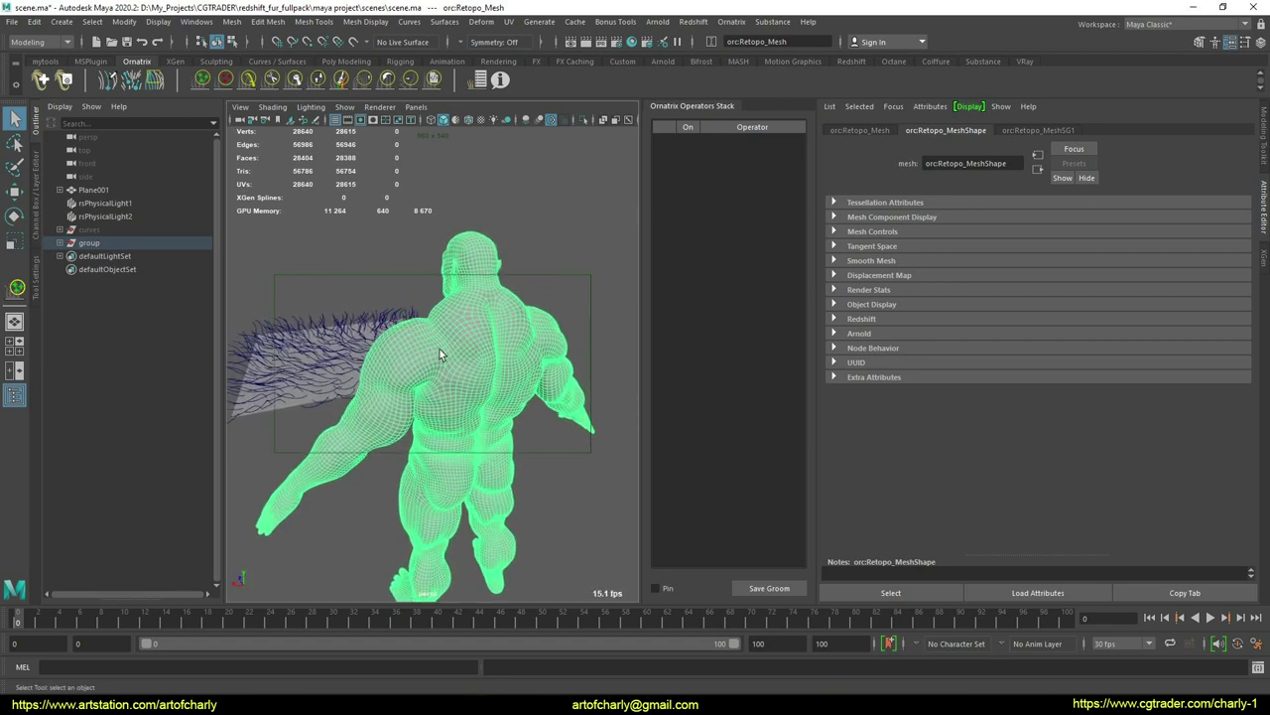
# - Select the fur on Plane001 and examine its operator stack, comparing the fur with the bare back of the orc
pyautogui.click(263, 330)
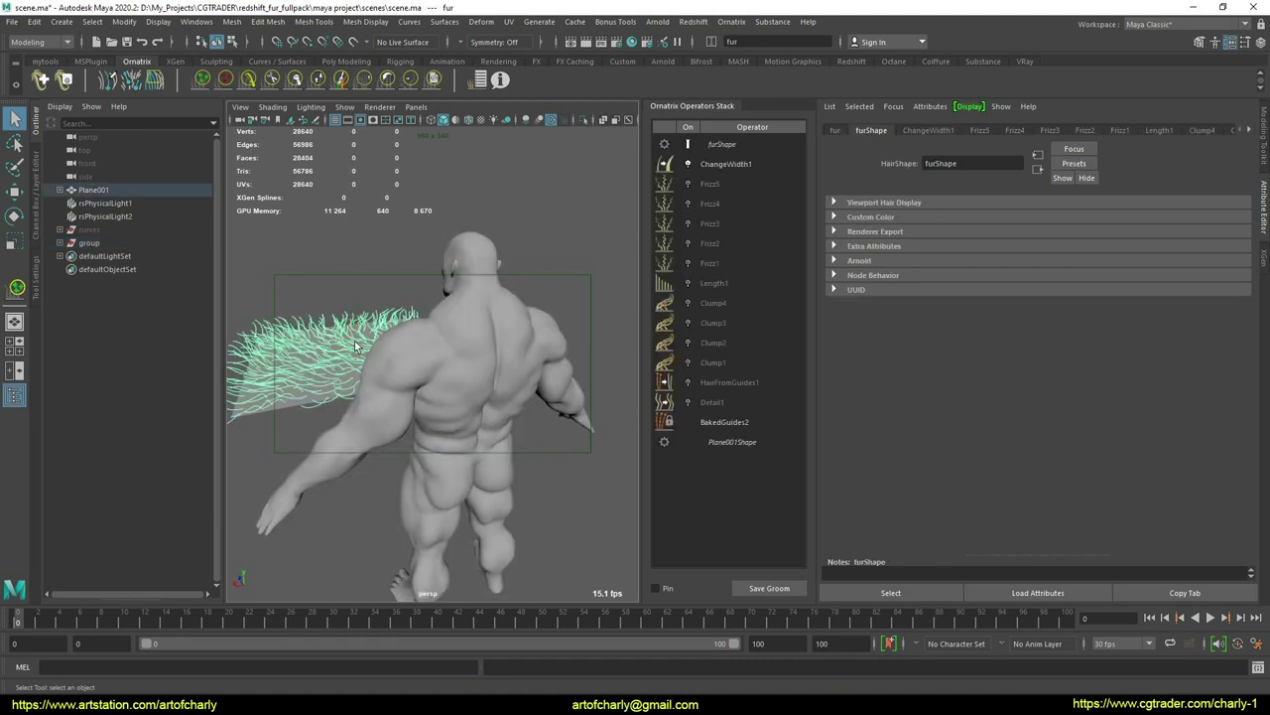
pyautogui.hotkey('ctrl', 'shift', '3')
pyautogui.moveTo(354, 306)
pyautogui.mouseDown()
pyautogui.moveTo(417, 320)
pyautogui.moveTo(318, 345)
pyautogui.mouseUp()
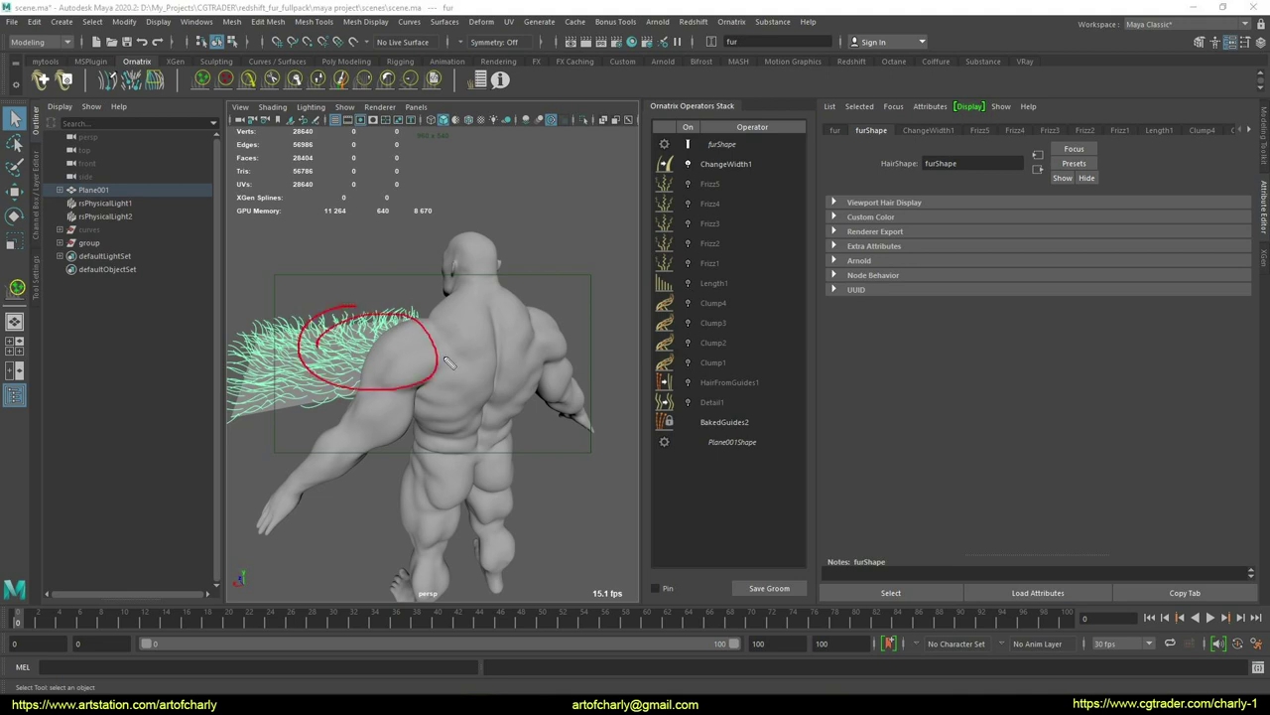
pyautogui.moveTo(476, 266)
pyautogui.mouseDown()
pyautogui.moveTo(417, 358)
pyautogui.moveTo(491, 425)
pyautogui.moveTo(544, 347)
pyautogui.moveTo(501, 412)
pyautogui.moveTo(453, 337)
pyautogui.moveTo(429, 326)
pyautogui.mouseUp()
pyautogui.moveTo(747, 183); pyautogui.dragTo(675, 166)
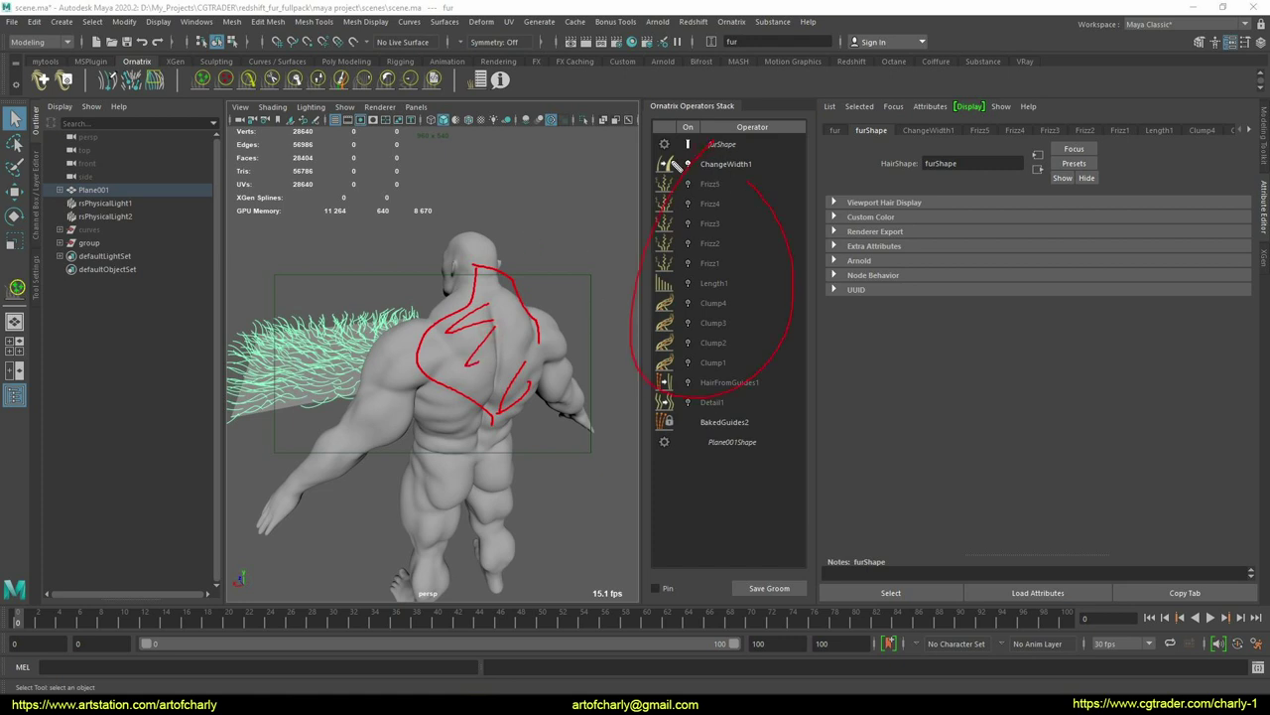
pyautogui.moveTo(668, 220); pyautogui.dragTo(523, 287)
pyautogui.press('Escape')
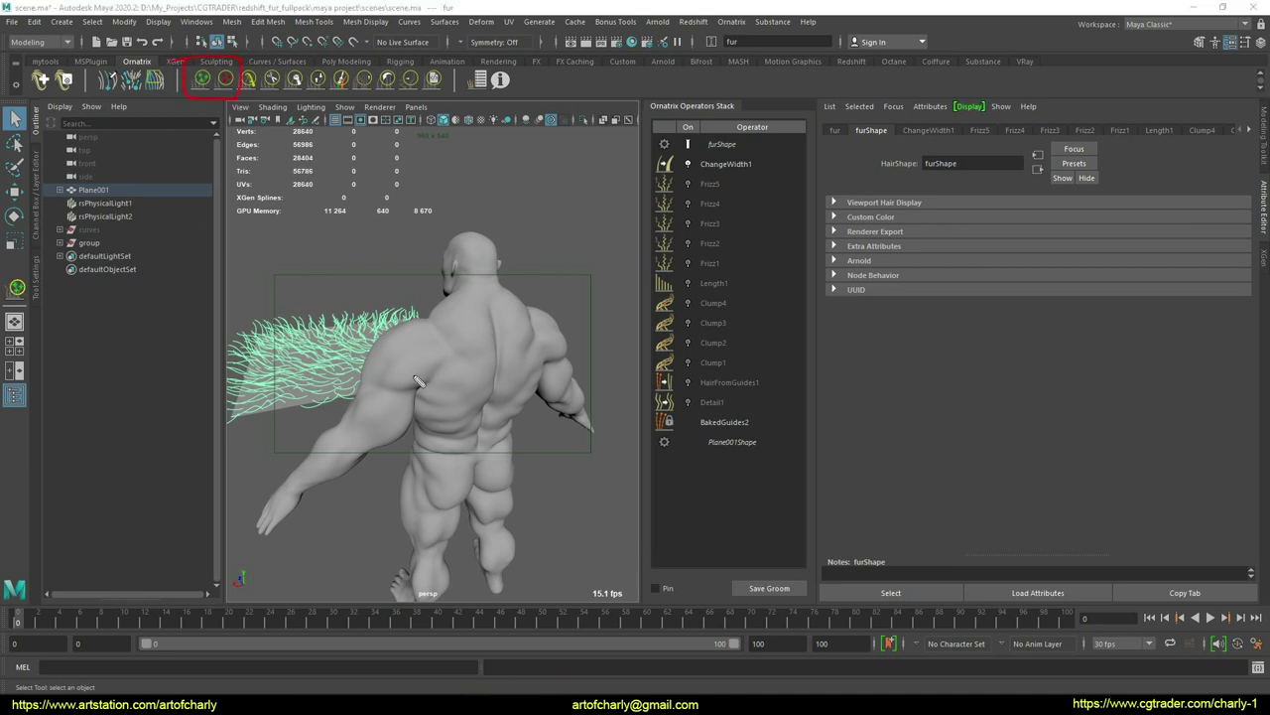
pyautogui.moveTo(399, 365)
pyautogui.mouseDown()
pyautogui.moveTo(407, 344)
pyautogui.moveTo(475, 327)
pyautogui.moveTo(550, 335)
pyautogui.moveTo(548, 348)
pyautogui.mouseUp()
pyautogui.moveTo(434, 382)
pyautogui.mouseDown()
pyautogui.moveTo(424, 402)
pyautogui.moveTo(512, 402)
pyautogui.moveTo(462, 423)
pyautogui.mouseUp()
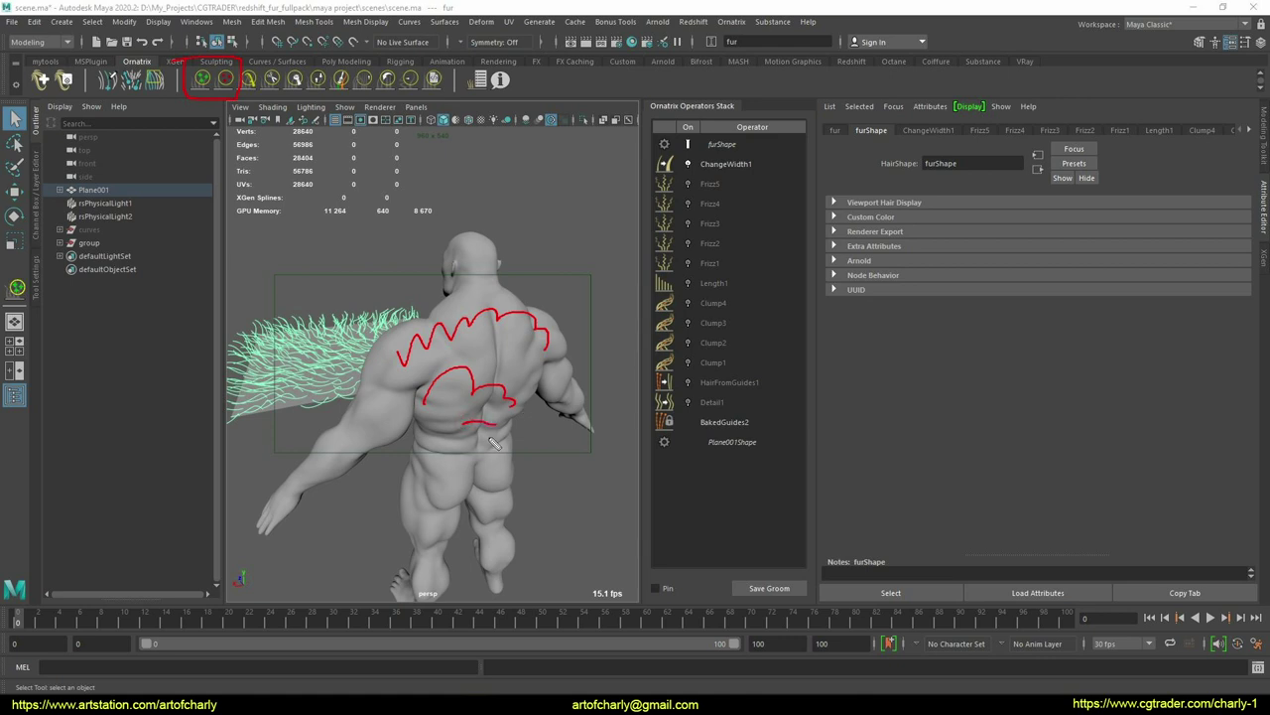
pyautogui.moveTo(657, 234); pyautogui.dragTo(566, 294)
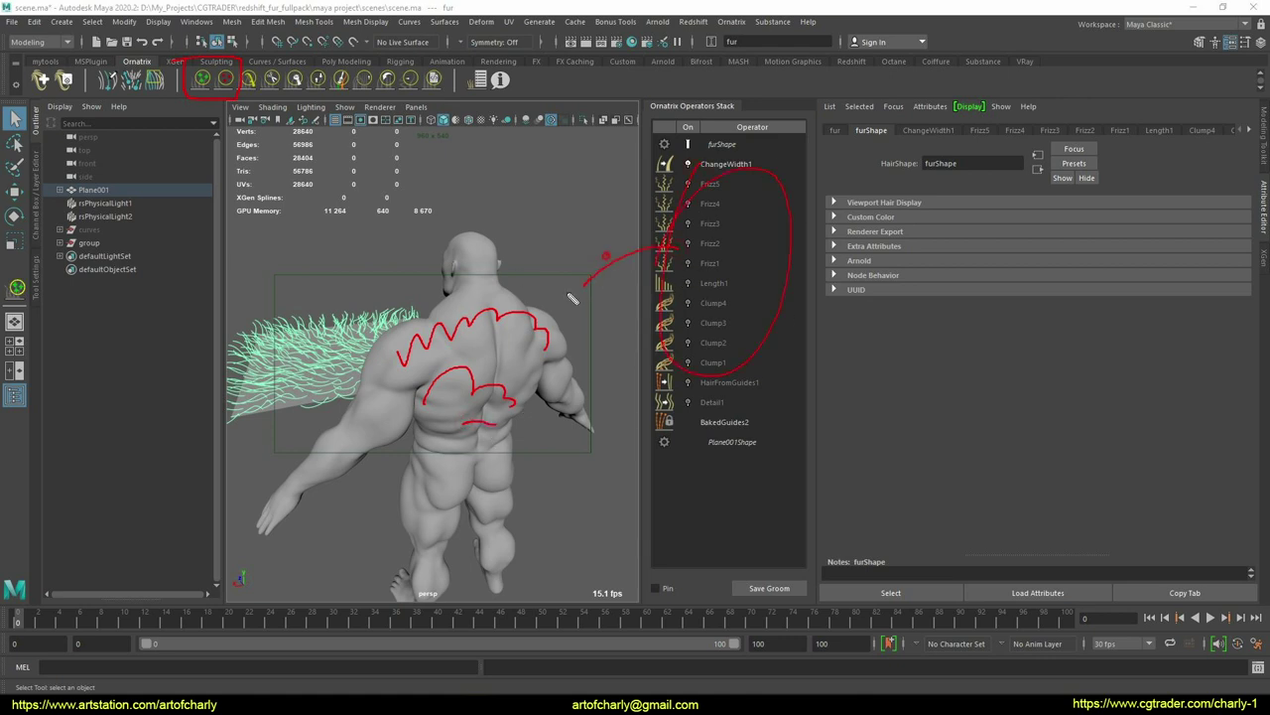
pyautogui.moveTo(599, 255); pyautogui.dragTo(609, 302)
pyautogui.press('Escape')
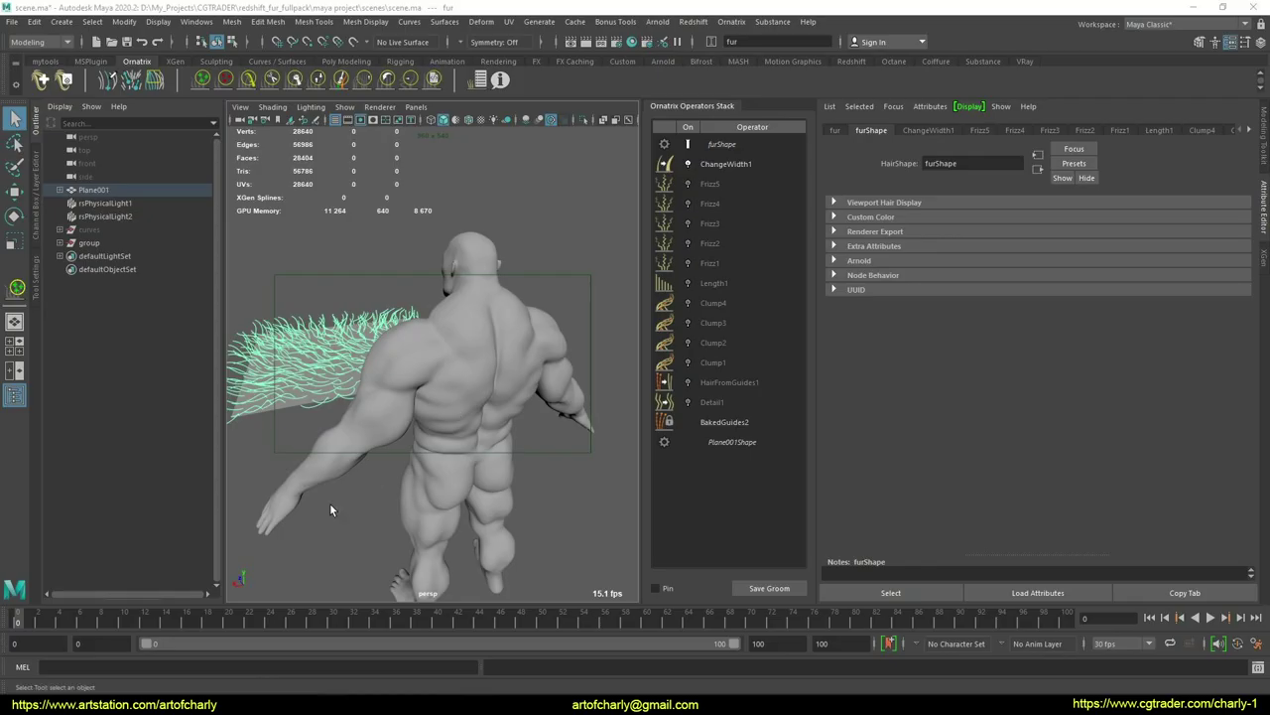
# - Select the orc mesh, then freeze and reset its transformations
pyautogui.click(510, 354)
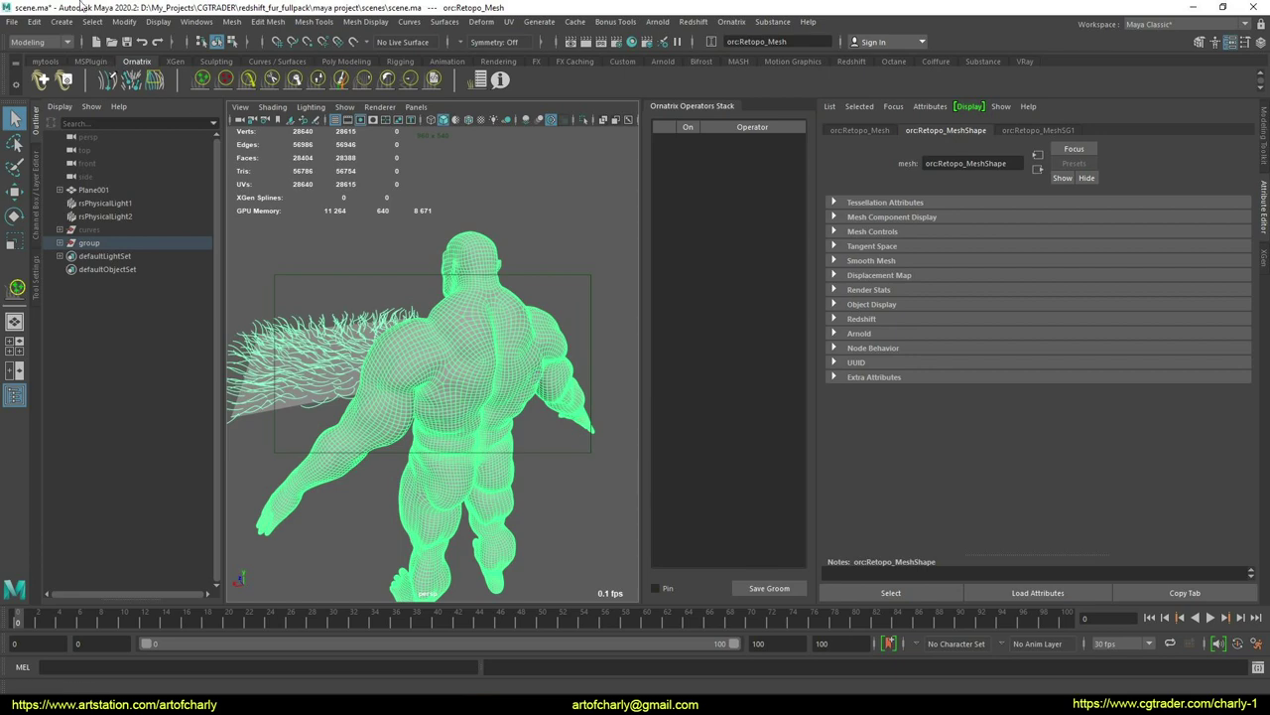
pyautogui.click(124, 21)
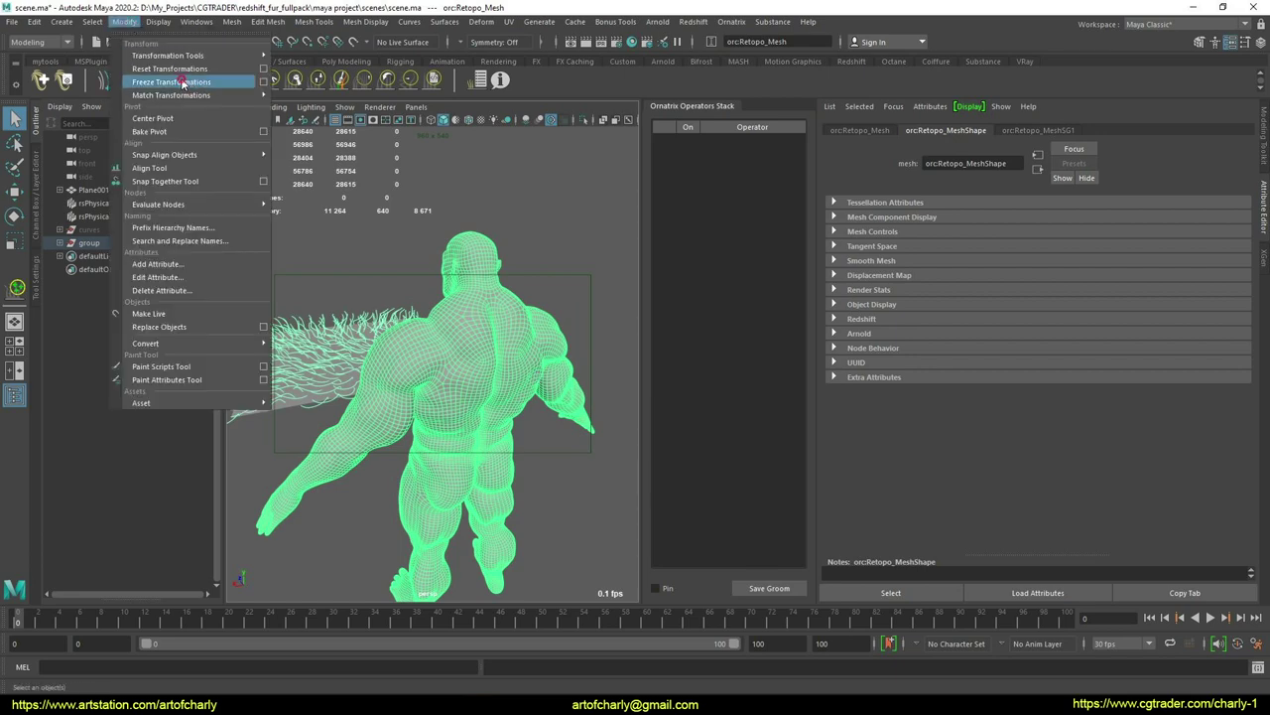
pyautogui.click(182, 82)
pyautogui.click(124, 22)
pyautogui.click(161, 71)
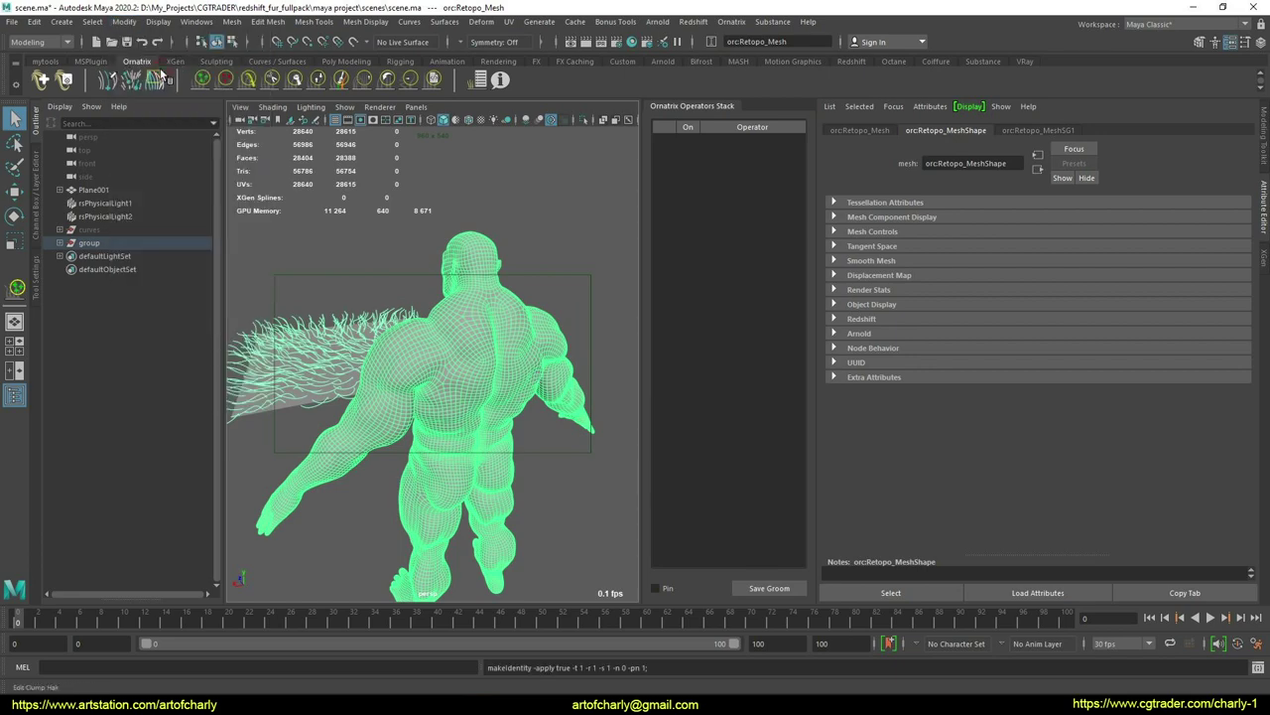
# - Delete the orc mesh's construction history and clear the selection
pyautogui.click(34, 21)
pyautogui.moveTo(99, 178)
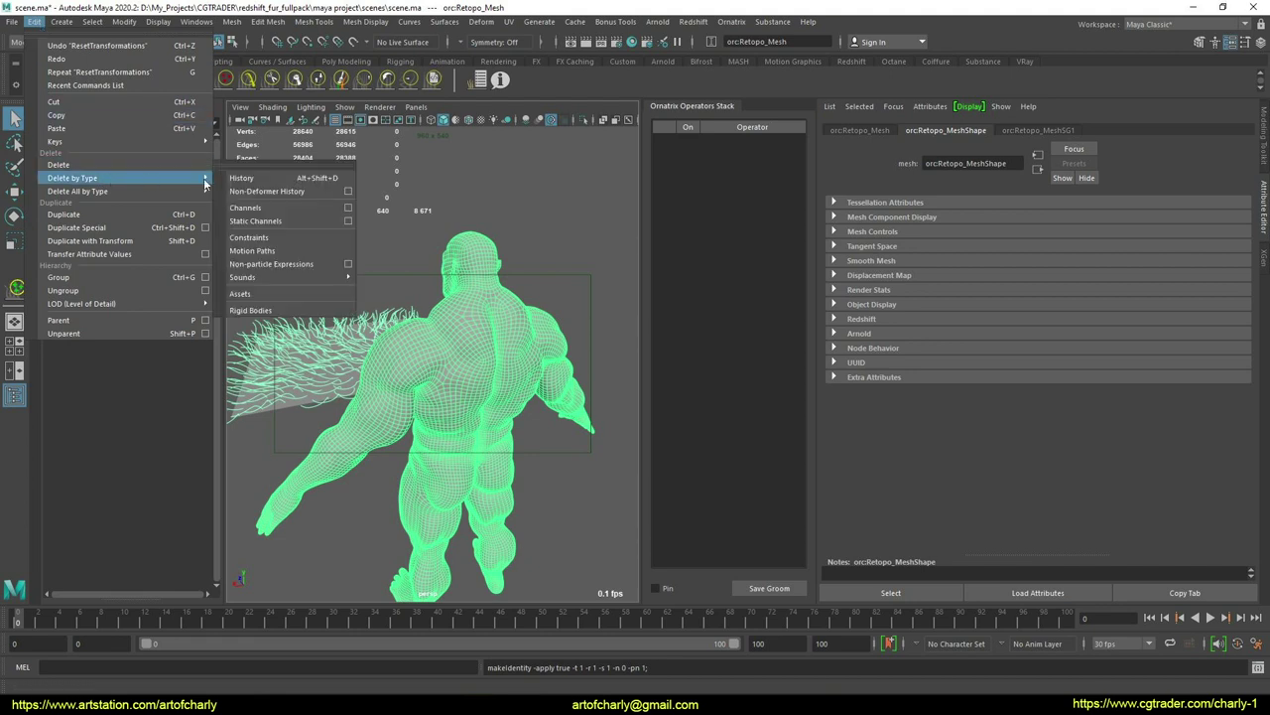
pyautogui.click(263, 185)
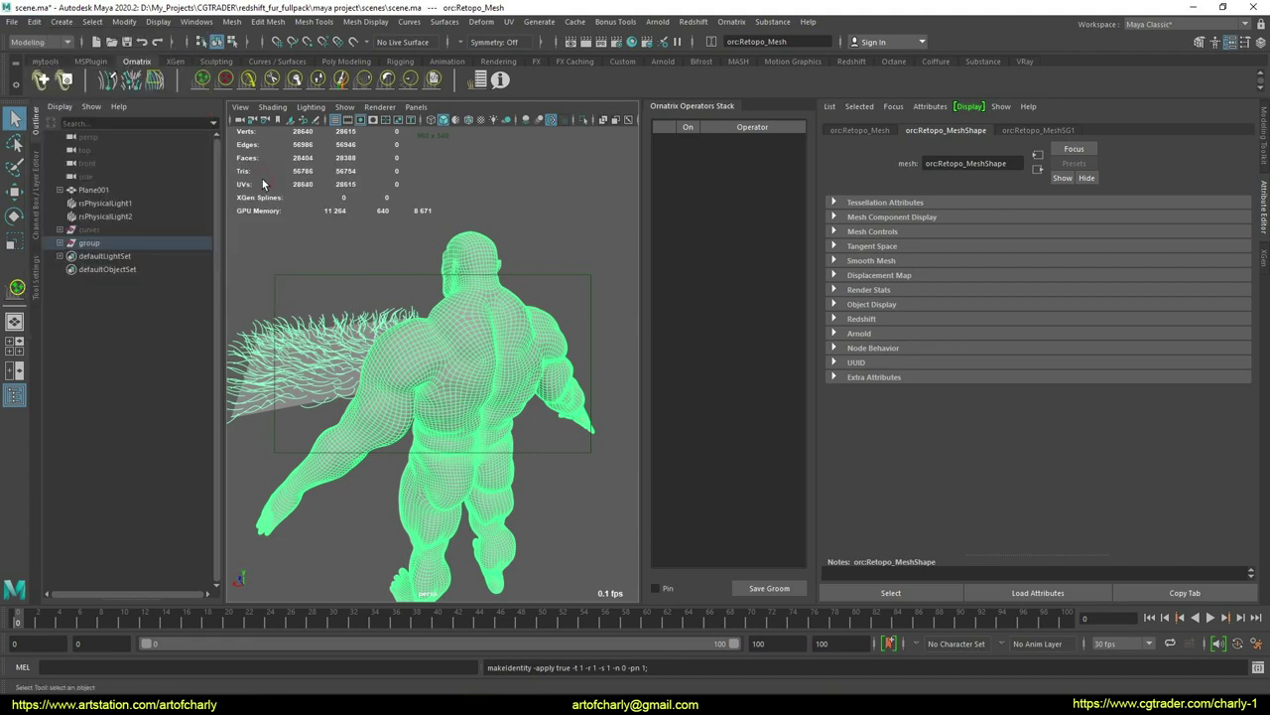
pyautogui.click(124, 21)
pyautogui.click(35, 20)
pyautogui.click(35, 21)
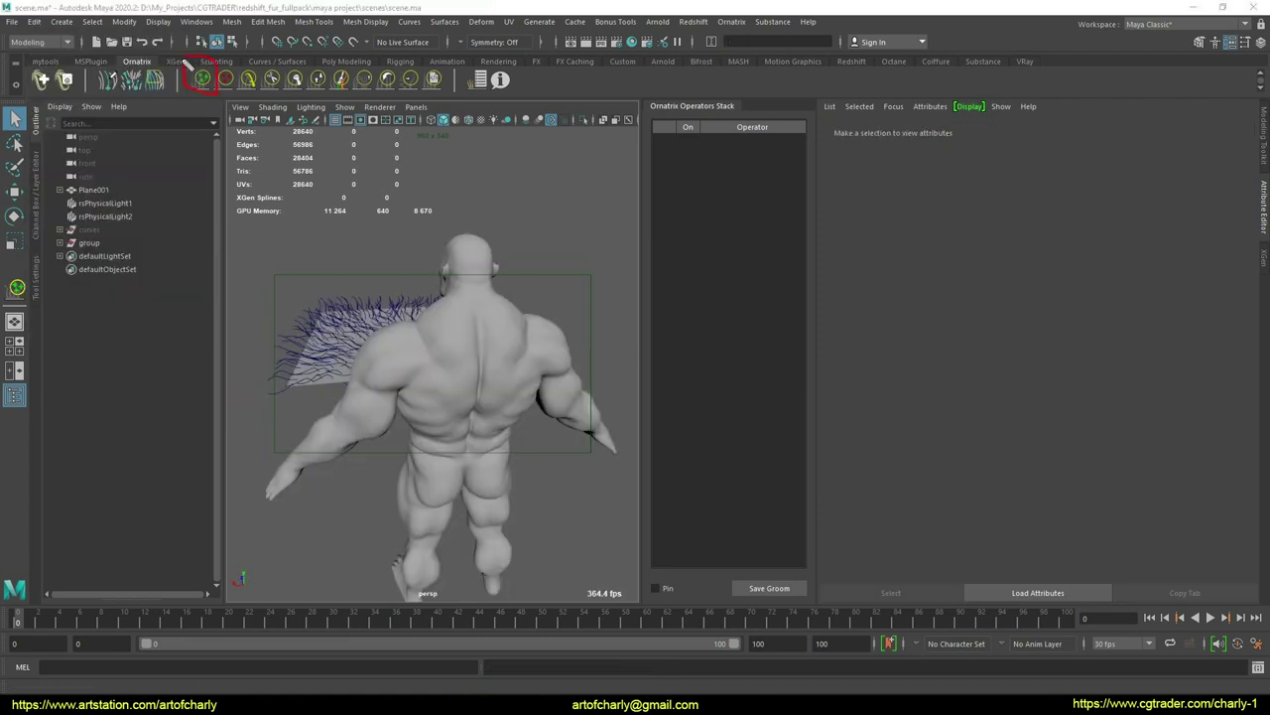
# - Activate the Ornatrix Create Brush, show its tool settings and frame the orc's back for guide placement
pyautogui.click(201, 79)
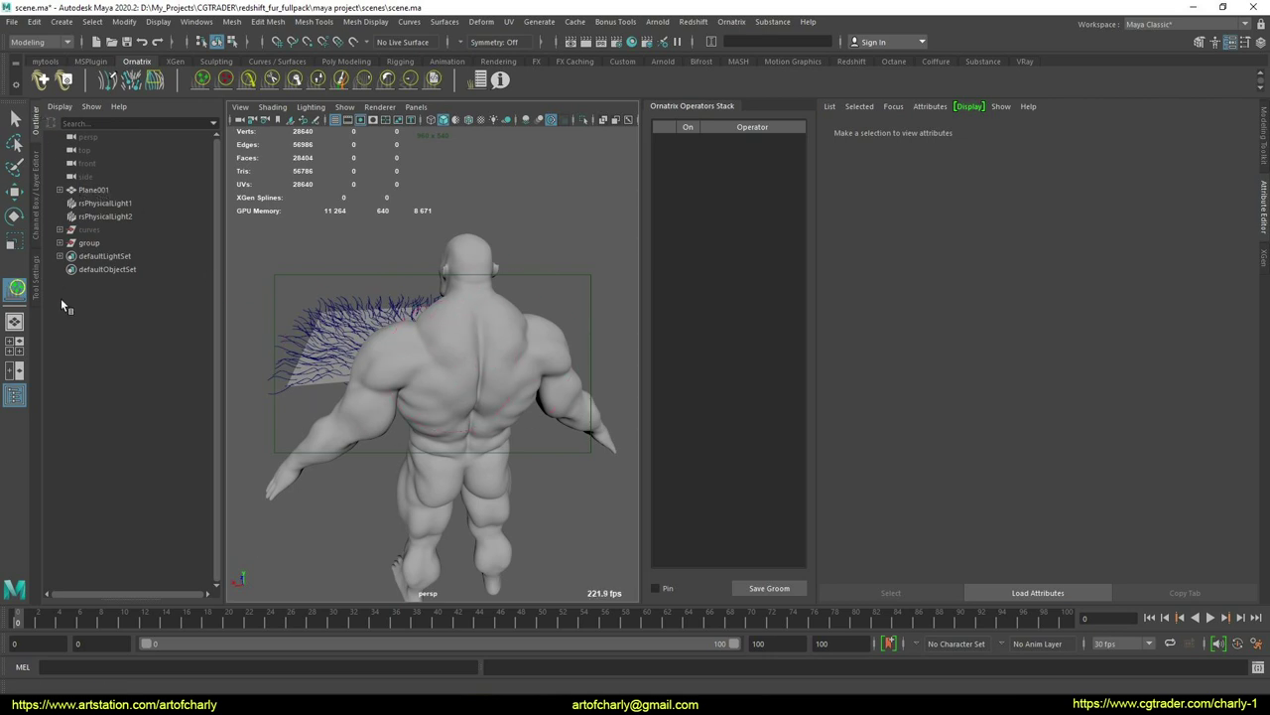
pyautogui.click(36, 283)
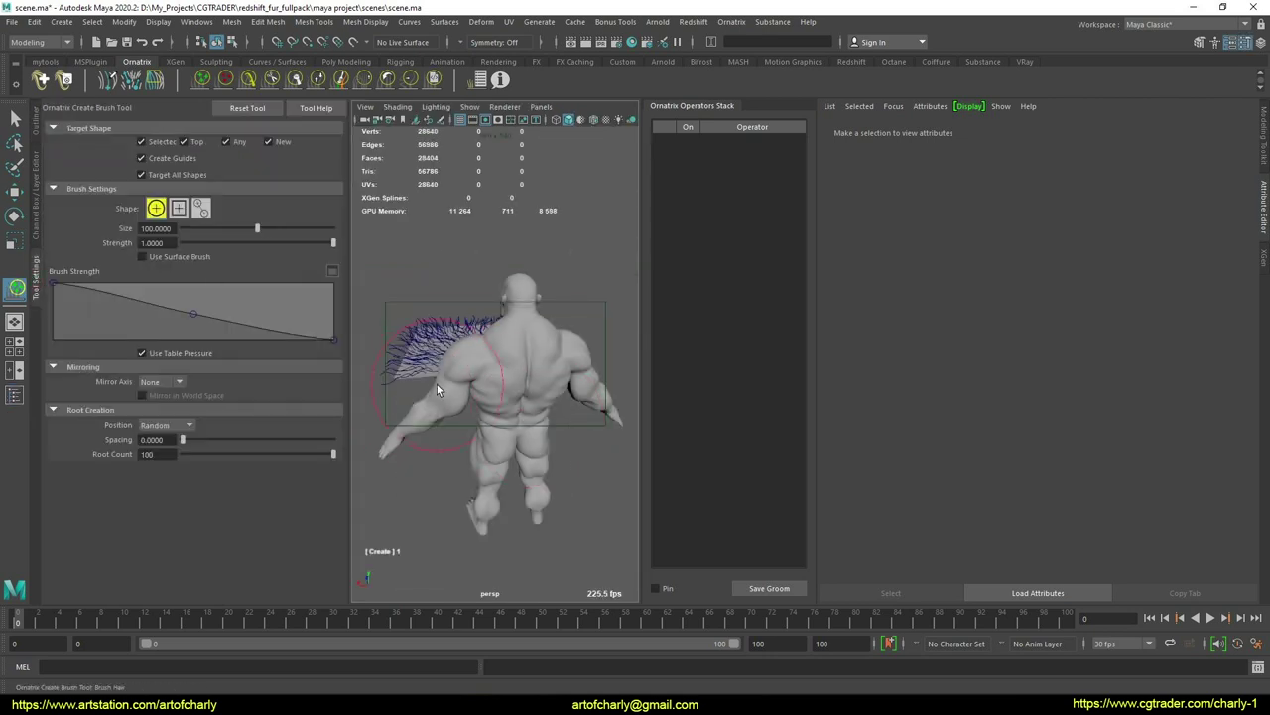
pyautogui.keyDown('alt'); pyautogui.moveTo(486, 338); pyautogui.dragTo(515, 371); pyautogui.keyUp('alt')
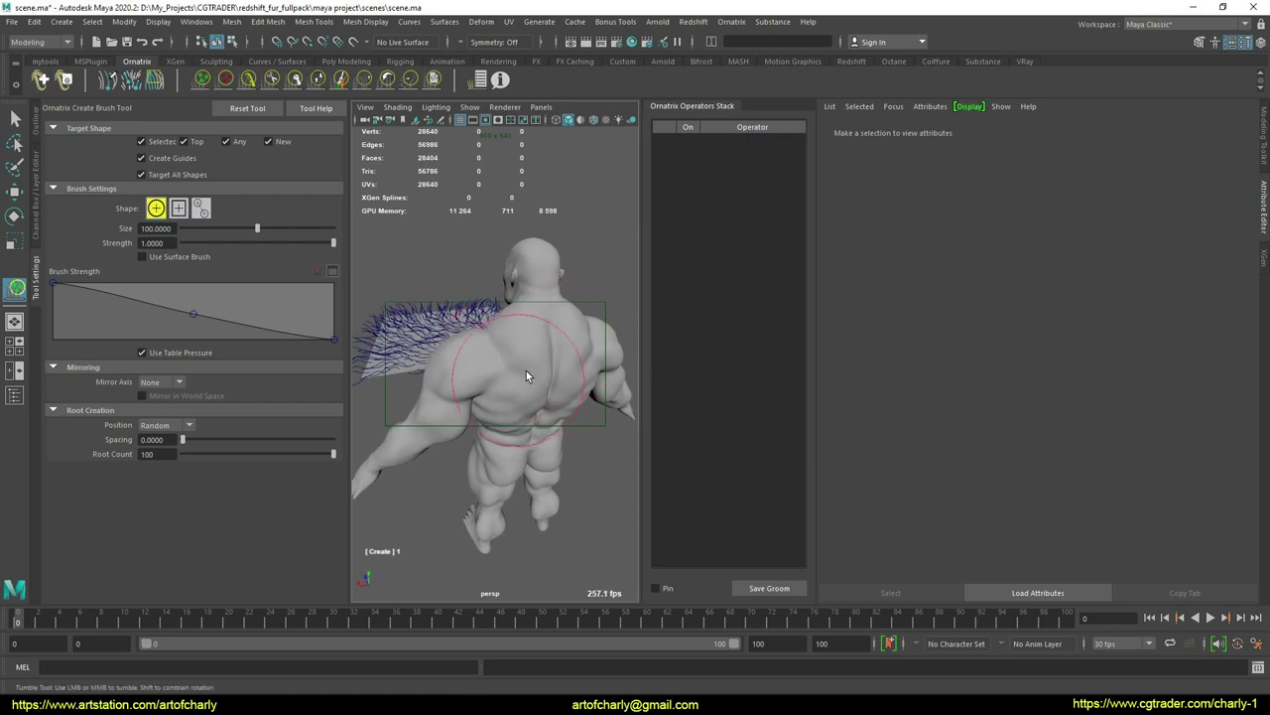
pyautogui.keyDown('alt'); pyautogui.moveTo(435, 372); pyautogui.dragTo(453, 290); pyautogui.keyUp('alt')
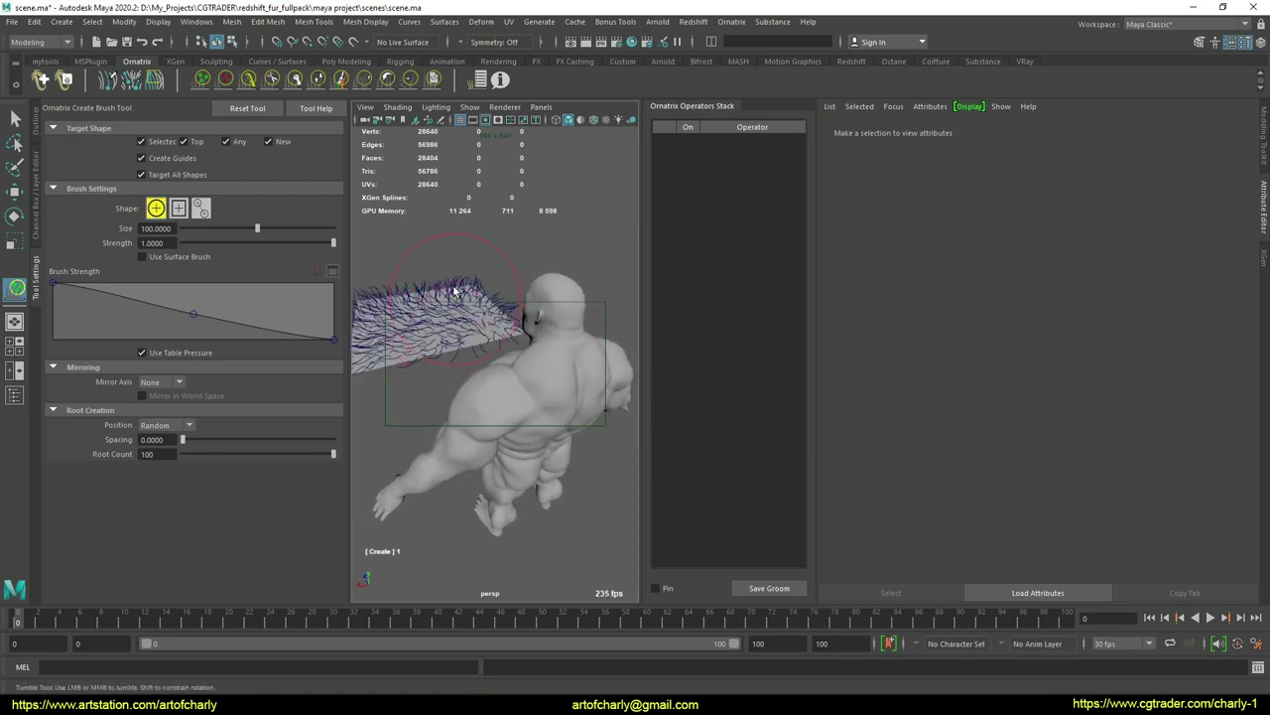
pyautogui.moveTo(515, 438)
pyautogui.keyDown('alt'); pyautogui.mouseDown()
pyautogui.moveTo(482, 411)
pyautogui.moveTo(516, 407)
pyautogui.moveTo(483, 368)
pyautogui.moveTo(490, 388)
pyautogui.mouseUp(); pyautogui.keyUp('alt')
pyautogui.scroll(3, 516, 388)
pyautogui.scroll(-2, 482, 368)
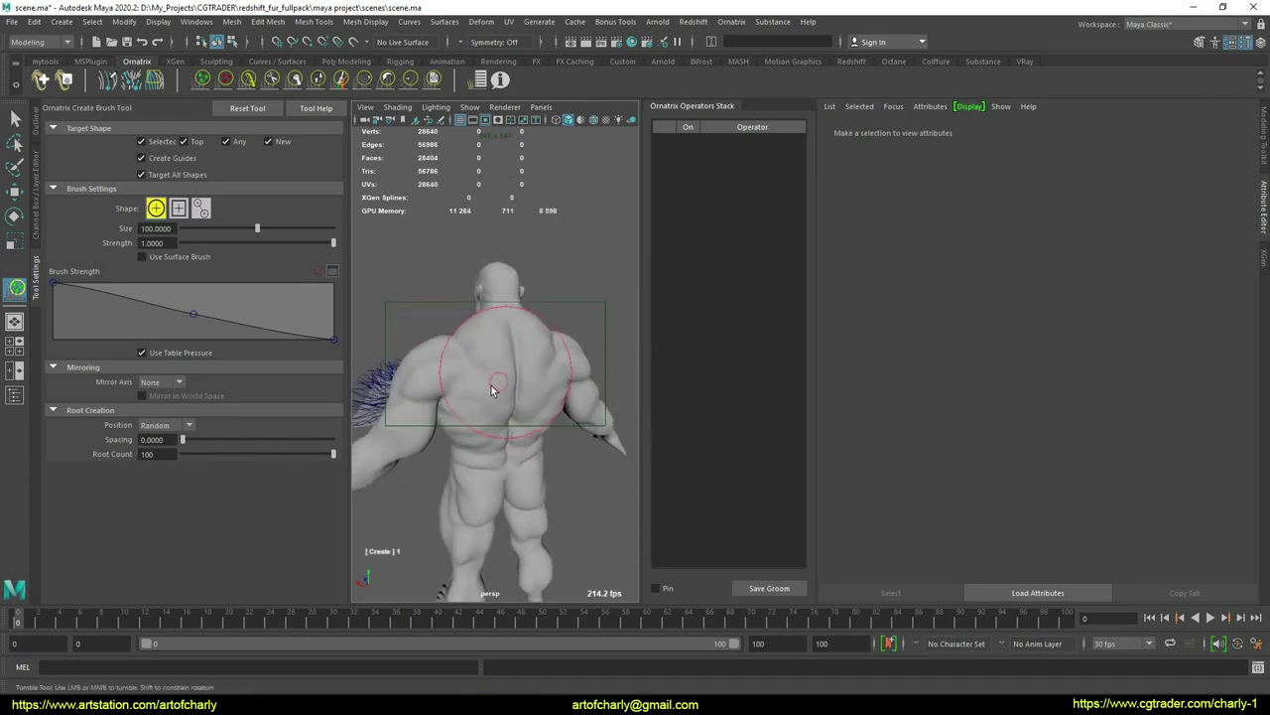
pyautogui.scroll(2, 452, 401)
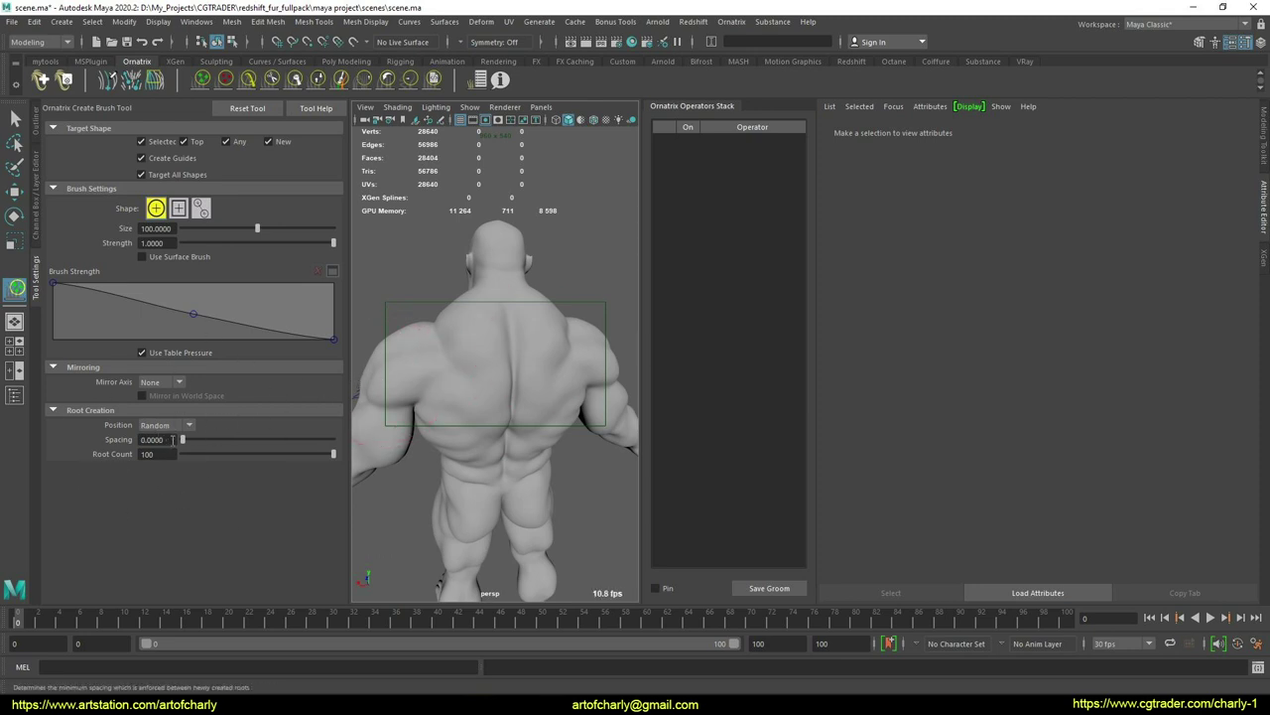
# - Try scattering guides across the orc's back with the Random root position and a root count of 100
pyautogui.moveTo(496, 388)
pyautogui.keyDown('alt'); pyautogui.mouseDown()
pyautogui.moveTo(447, 382)
pyautogui.moveTo(516, 353)
pyautogui.moveTo(581, 366)
pyautogui.moveTo(551, 417)
pyautogui.mouseUp(); pyautogui.keyUp('alt')
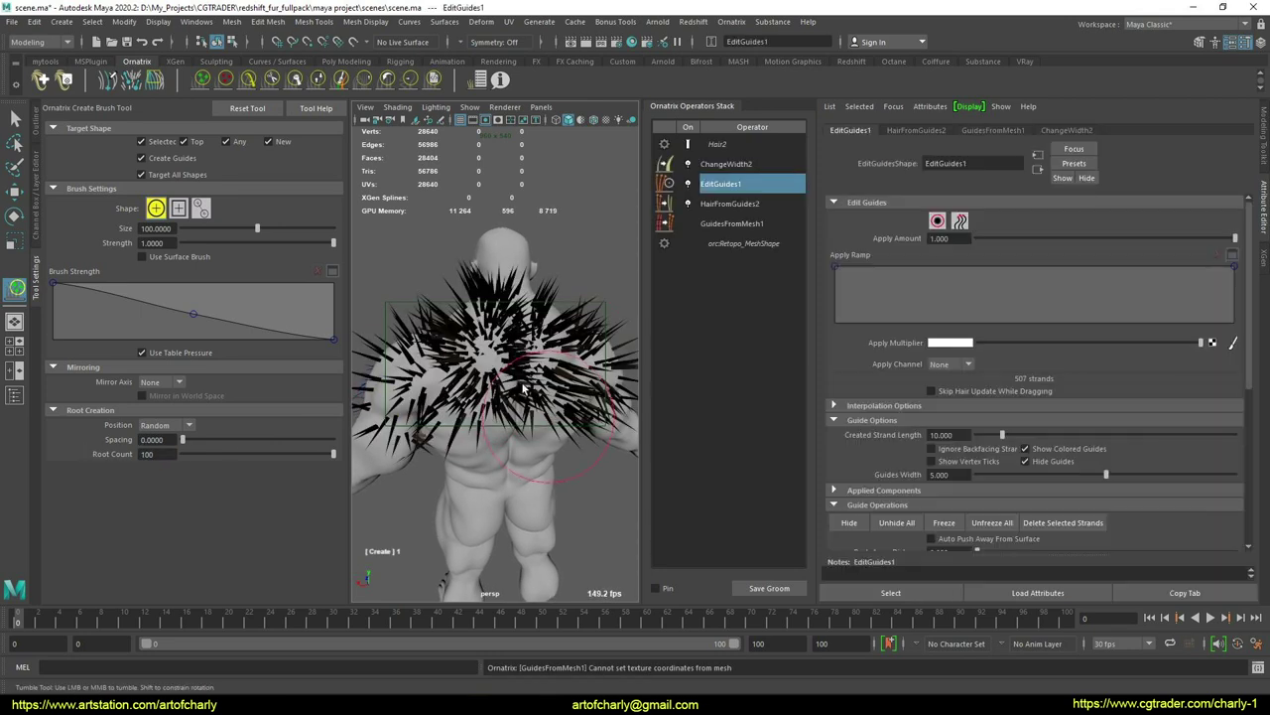
pyautogui.keyDown('alt'); pyautogui.moveTo(459, 366); pyautogui.dragTo(552, 348); pyautogui.keyUp('alt')
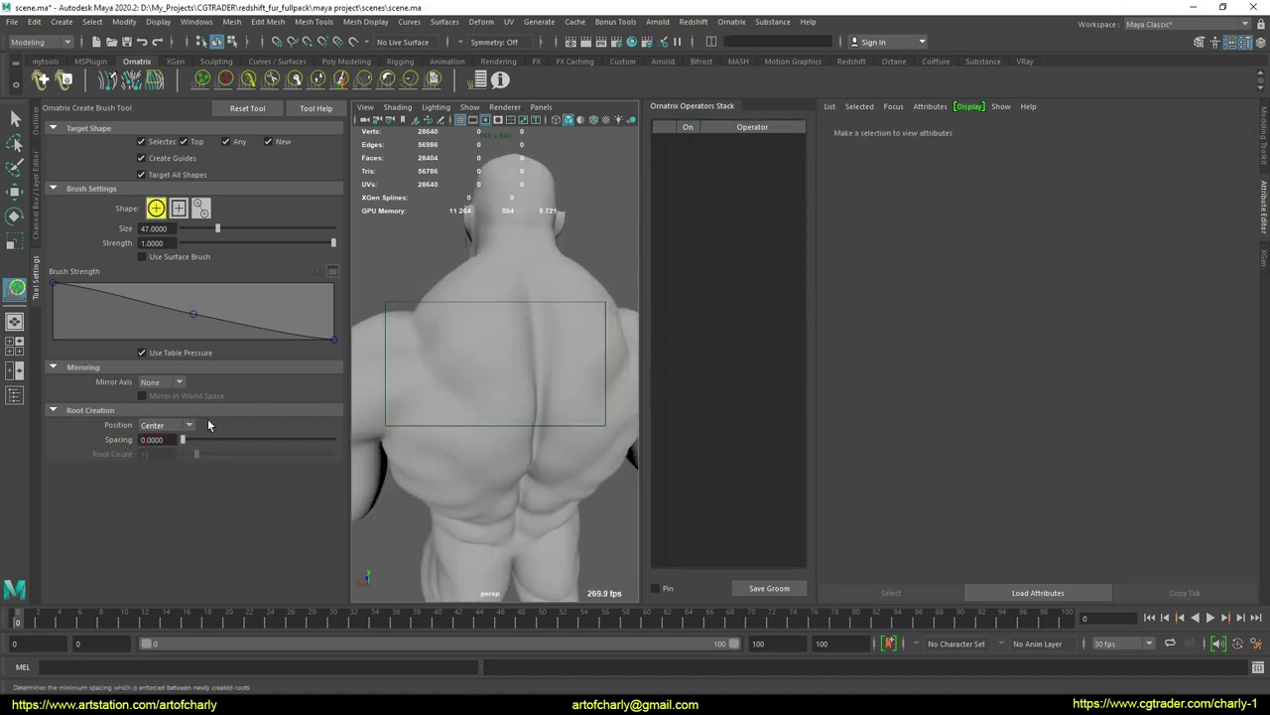
# - With brush size 47 and root position Center, place single guides at the base of the neck and on both sides of it
pyautogui.keyDown('alt'); pyautogui.moveTo(499, 345); pyautogui.dragTo(522, 324); pyautogui.keyUp('alt')
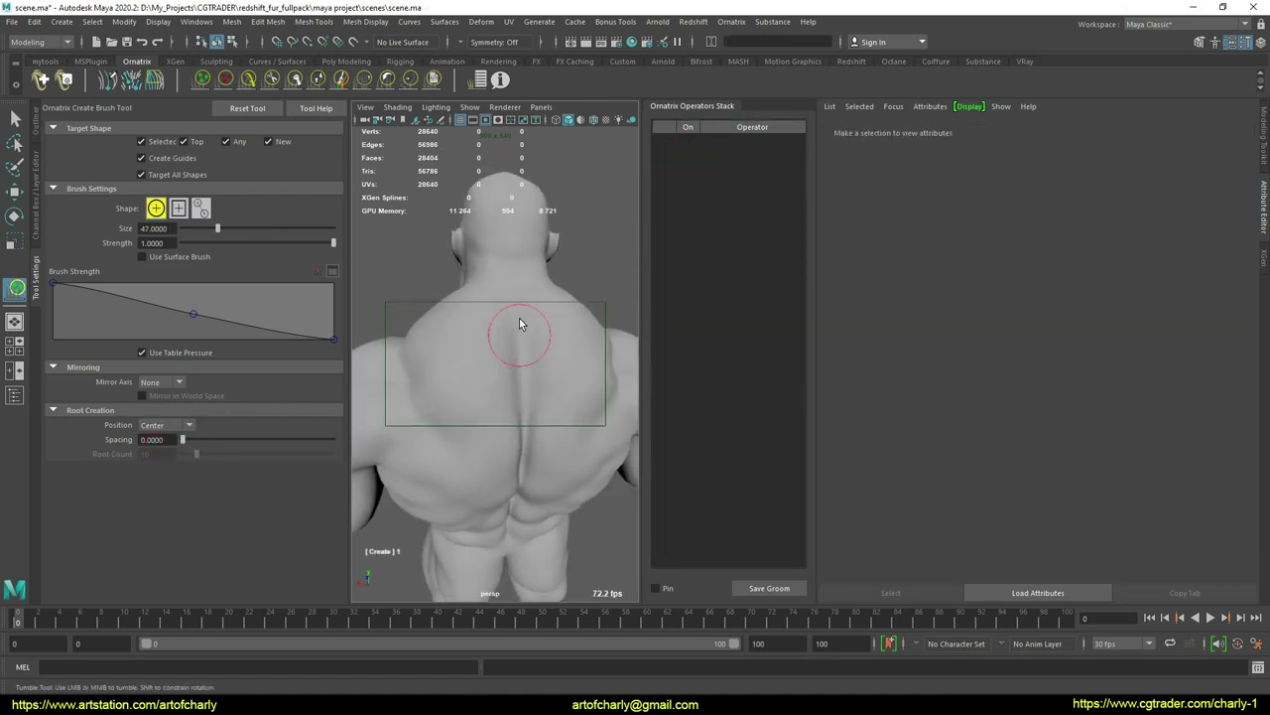
pyautogui.click(514, 317)
pyautogui.moveTo(476, 374)
pyautogui.keyDown('alt'); pyautogui.mouseDown()
pyautogui.moveTo(460, 369)
pyautogui.moveTo(505, 363)
pyautogui.moveTo(452, 374)
pyautogui.mouseUp(); pyautogui.keyUp('alt')
pyautogui.keyDown('alt'); pyautogui.moveTo(465, 375); pyautogui.dragTo(495, 375, button='middle'); pyautogui.keyUp('alt')
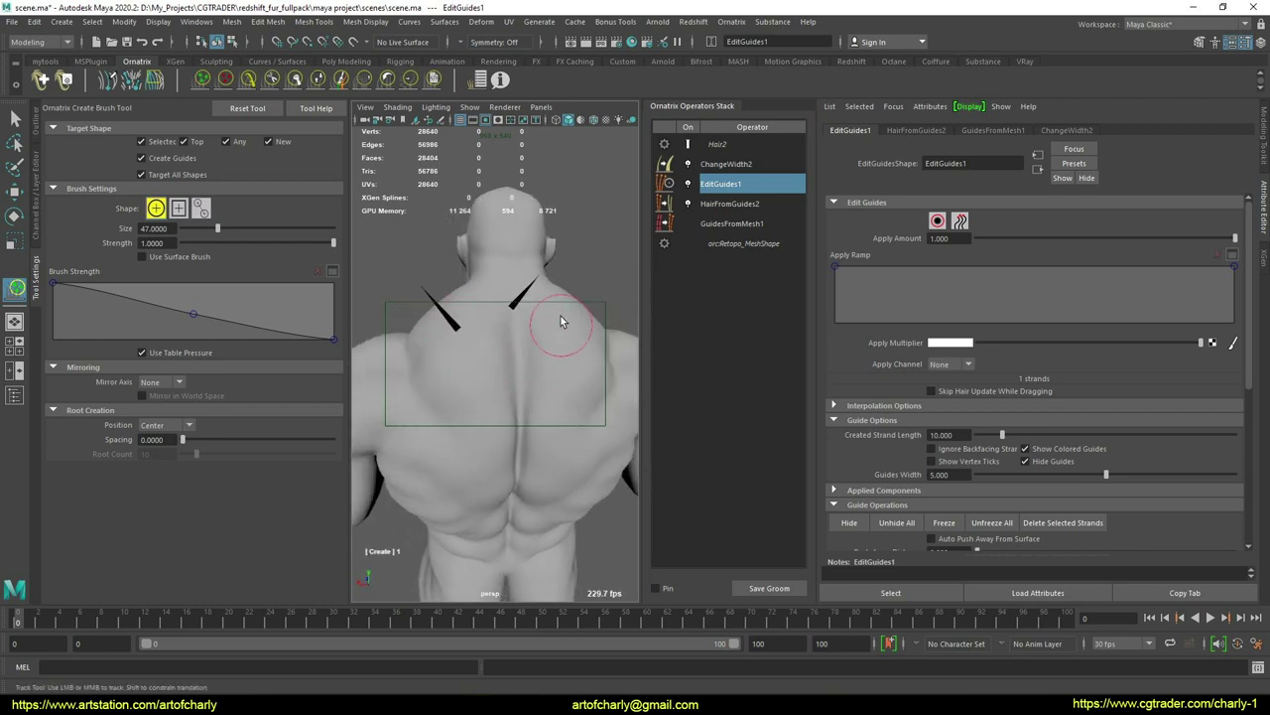
pyautogui.keyDown('alt'); pyautogui.moveTo(561, 320); pyautogui.dragTo(561, 338); pyautogui.keyUp('alt')
pyautogui.scroll(-3, 466, 371)
pyautogui.scroll(2, 471, 375)
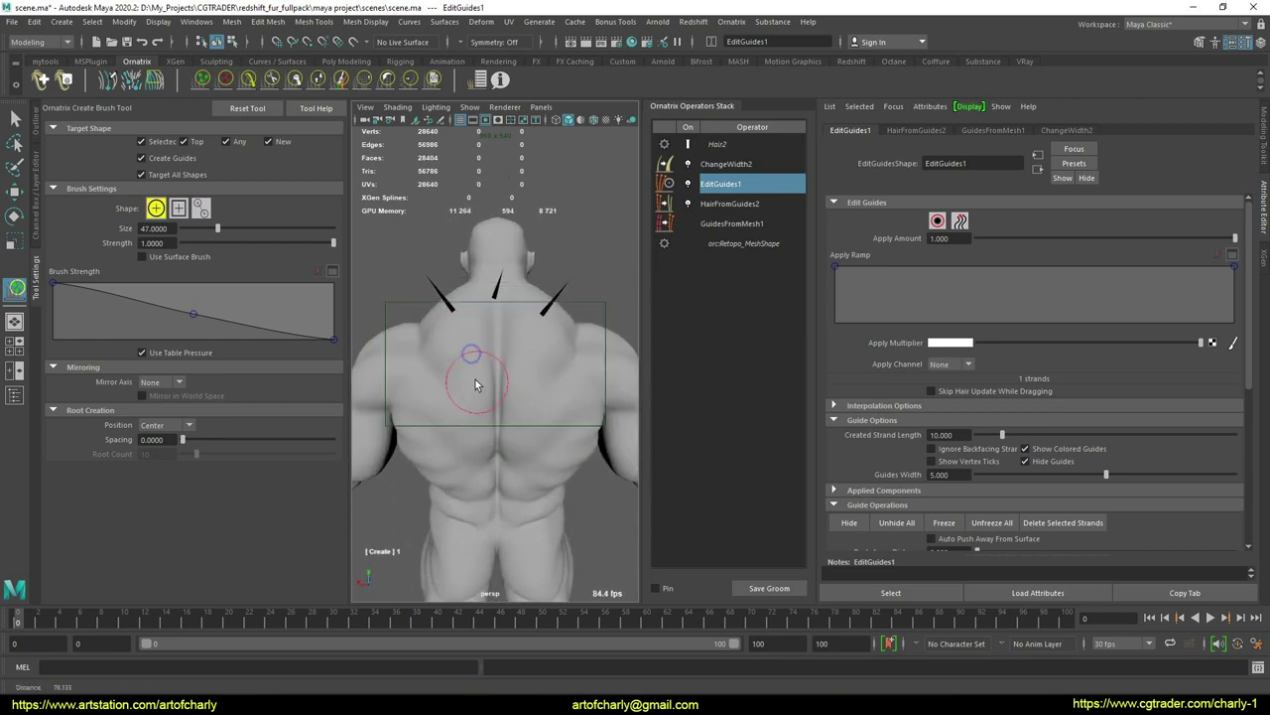
# - Place individual guides along the tops of the left and right shoulders of the orc
pyautogui.keyDown('alt'); pyautogui.moveTo(476, 379); pyautogui.dragTo(536, 347); pyautogui.keyUp('alt')
pyautogui.click(528, 353)
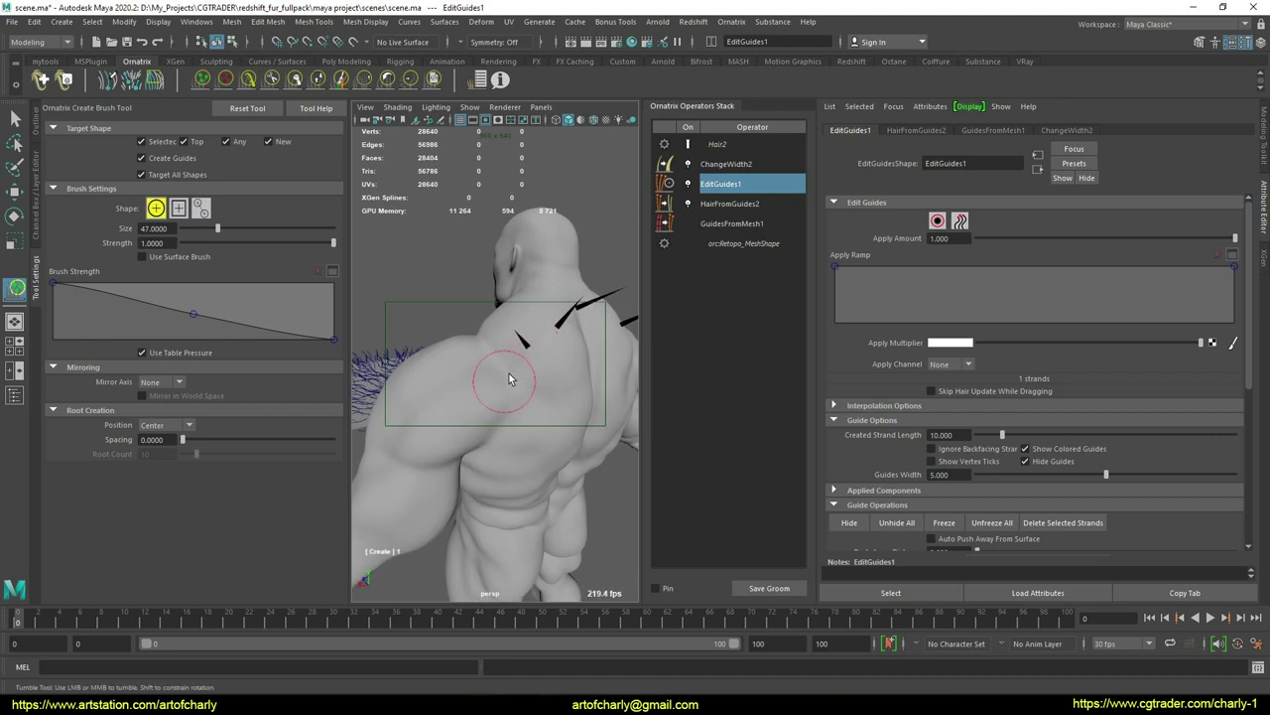
pyautogui.click(507, 378)
pyautogui.click(474, 408)
pyautogui.keyDown('alt'); pyautogui.moveTo(553, 401); pyautogui.dragTo(461, 389); pyautogui.keyUp('alt')
pyautogui.keyDown('alt'); pyautogui.moveTo(522, 394); pyautogui.dragTo(510, 360); pyautogui.keyUp('alt')
pyautogui.click(497, 347)
pyautogui.click(531, 369)
pyautogui.click(561, 405)
# - Add individual guides on the left shoulder and down over the left shoulder blade
pyautogui.scroll(-3, 516, 403)
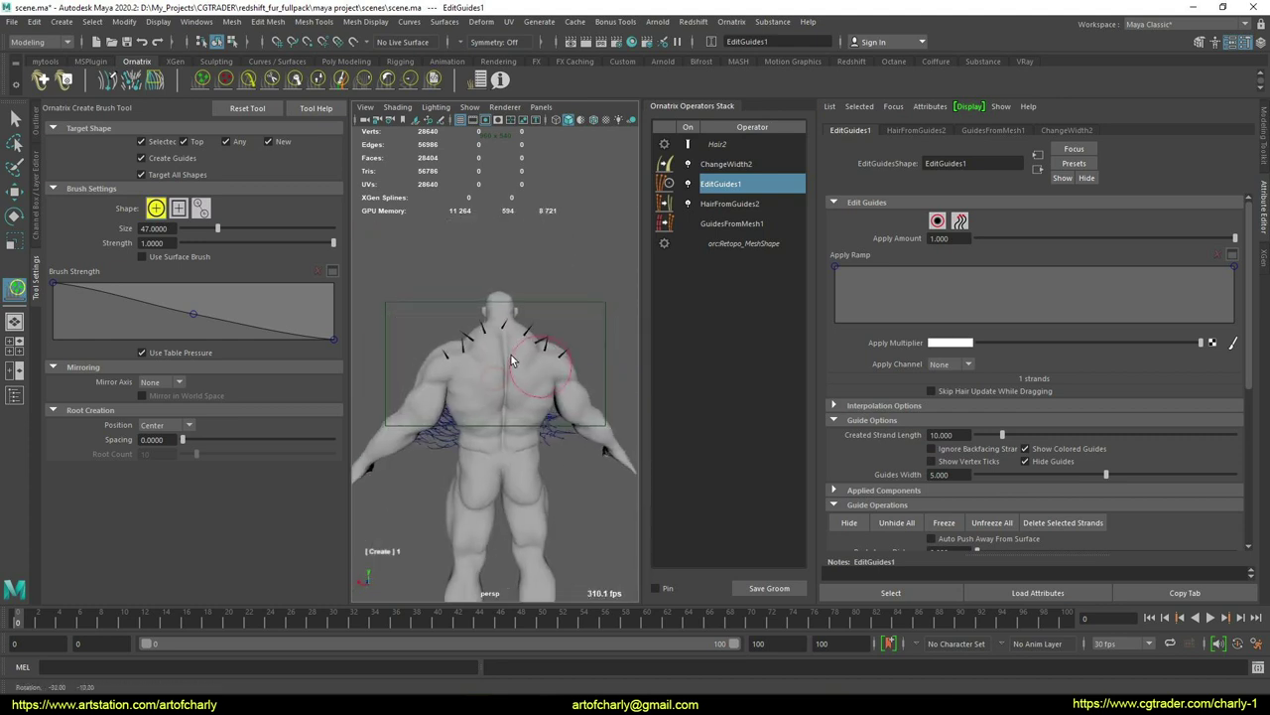
pyautogui.scroll(3, 493, 377)
pyautogui.keyDown('alt'); pyautogui.moveTo(490, 383); pyautogui.dragTo(471, 425, button='middle'); pyautogui.keyUp('alt')
pyautogui.click(478, 327)
pyautogui.keyDown('alt'); pyautogui.moveTo(483, 399); pyautogui.dragTo(527, 361); pyautogui.keyUp('alt')
pyautogui.click(447, 385)
pyautogui.scroll(-3, 519, 403)
pyautogui.scroll(3, 471, 405)
pyautogui.click(462, 379)
pyautogui.click(505, 385)
pyautogui.keyDown('alt'); pyautogui.moveTo(510, 403); pyautogui.dragTo(531, 337); pyautogui.keyUp('alt')
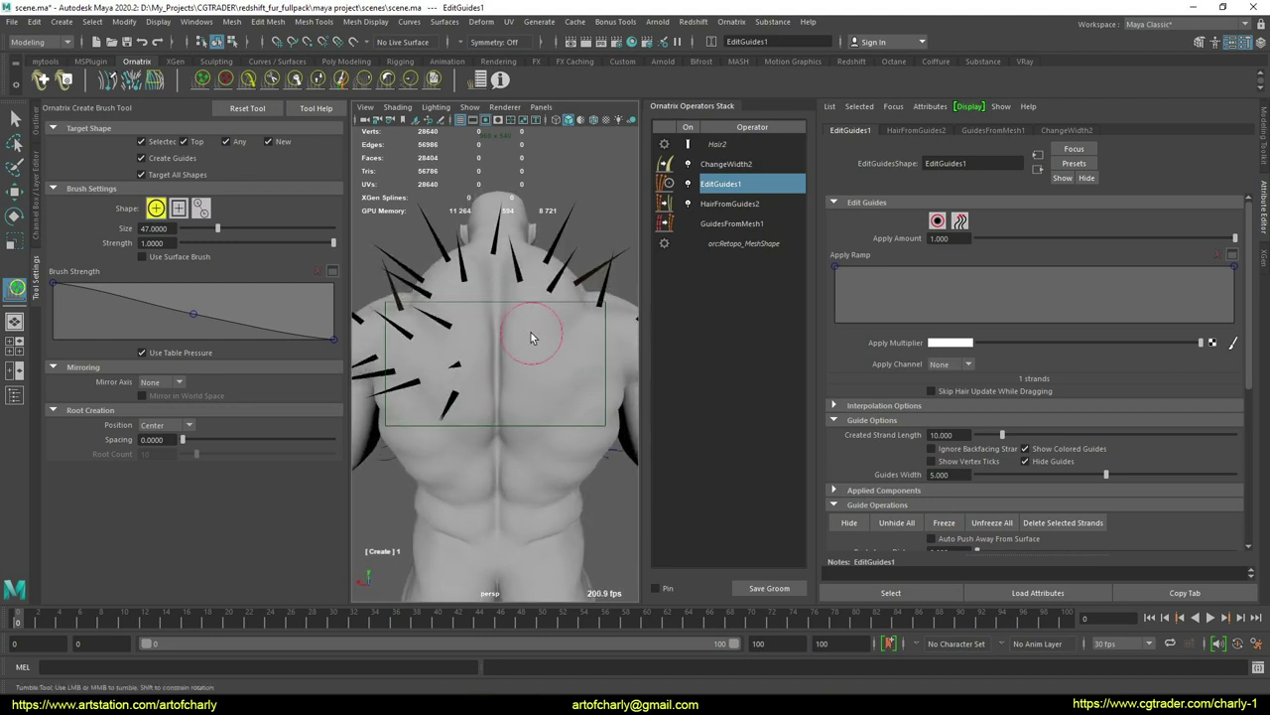
# - Fill the remaining upper back with single guides, from the back of the head to below both shoulder blades
pyautogui.click(496, 328)
pyautogui.moveTo(524, 417)
pyautogui.keyDown('alt'); pyautogui.mouseDown()
pyautogui.moveTo(534, 411)
pyautogui.moveTo(496, 343)
pyautogui.moveTo(536, 385)
pyautogui.moveTo(513, 392)
pyautogui.mouseUp(); pyautogui.keyUp('alt')
pyautogui.moveTo(514, 391)
pyautogui.keyDown('alt'); pyautogui.mouseDown(button='right')
pyautogui.moveTo(510, 379)
pyautogui.moveTo(519, 405)
pyautogui.mouseUp(button='right'); pyautogui.keyUp('alt')
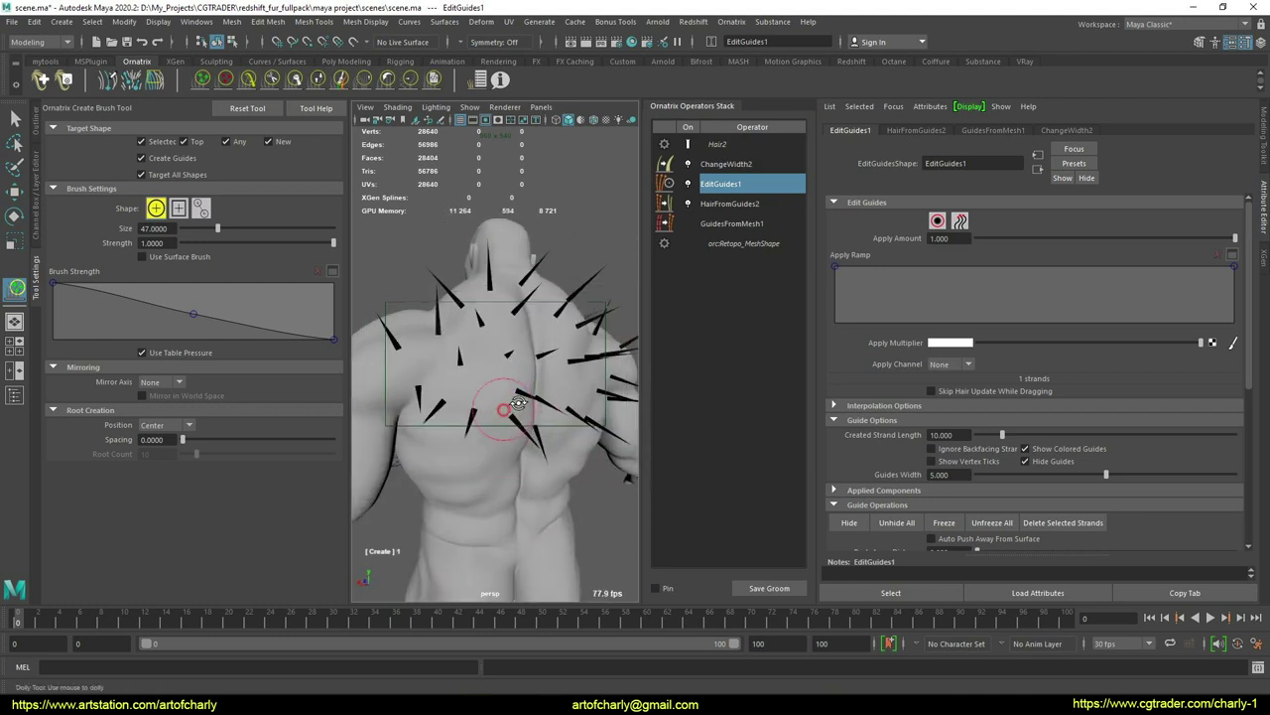
pyautogui.keyDown('alt'); pyautogui.moveTo(518, 403); pyautogui.dragTo(531, 253); pyautogui.keyUp('alt')
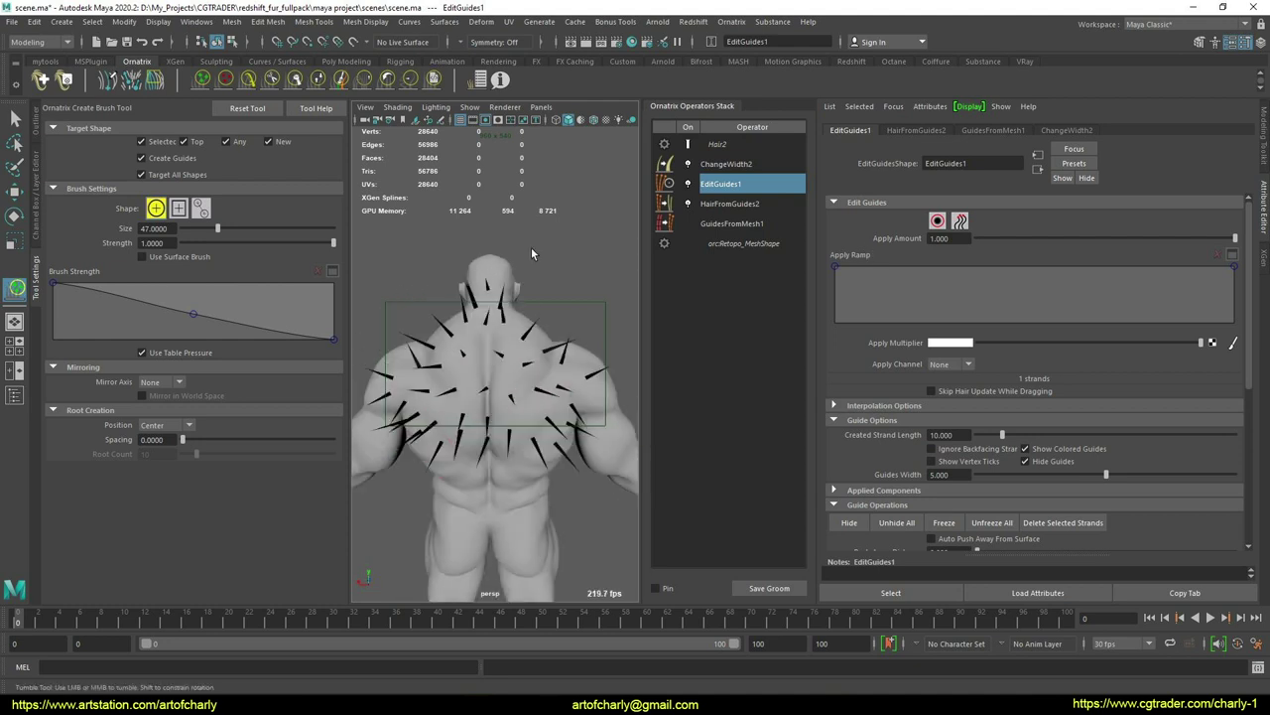
# - Remove the guides from the right half of the orc's back with the Ornatrix Delete Brush at size 100
pyautogui.moveTo(526, 298)
pyautogui.keyDown('alt'); pyautogui.mouseDown()
pyautogui.moveTo(468, 307)
pyautogui.moveTo(539, 350)
pyautogui.moveTo(489, 288)
pyautogui.mouseUp(); pyautogui.keyUp('alt')
pyautogui.moveTo(556, 380)
pyautogui.keyDown('alt'); pyautogui.mouseDown()
pyautogui.moveTo(542, 388)
pyautogui.moveTo(513, 245)
pyautogui.moveTo(515, 341)
pyautogui.mouseUp(); pyautogui.keyUp('alt')
pyautogui.moveTo(515, 396)
pyautogui.keyDown('alt'); pyautogui.mouseDown()
pyautogui.moveTo(547, 396)
pyautogui.moveTo(526, 377)
pyautogui.mouseUp(); pyautogui.keyUp('alt')
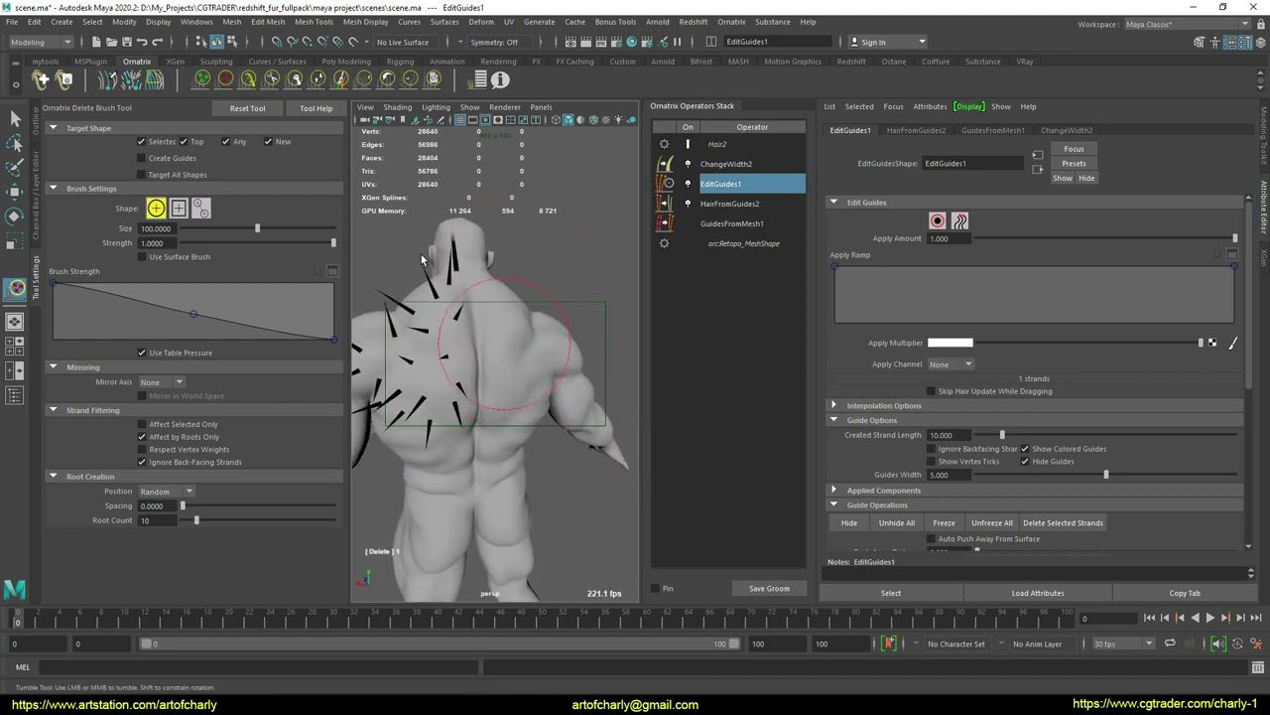
# - Return to the Create Brush and fill the gaps between the guides on the left half of the back
pyautogui.click(202, 79)
pyautogui.moveTo(401, 284)
pyautogui.keyDown('alt'); pyautogui.mouseDown()
pyautogui.moveTo(547, 340)
pyautogui.moveTo(505, 357)
pyautogui.moveTo(511, 343)
pyautogui.moveTo(528, 365)
pyautogui.moveTo(476, 392)
pyautogui.moveTo(462, 429)
pyautogui.moveTo(483, 414)
pyautogui.mouseUp(); pyautogui.keyUp('alt')
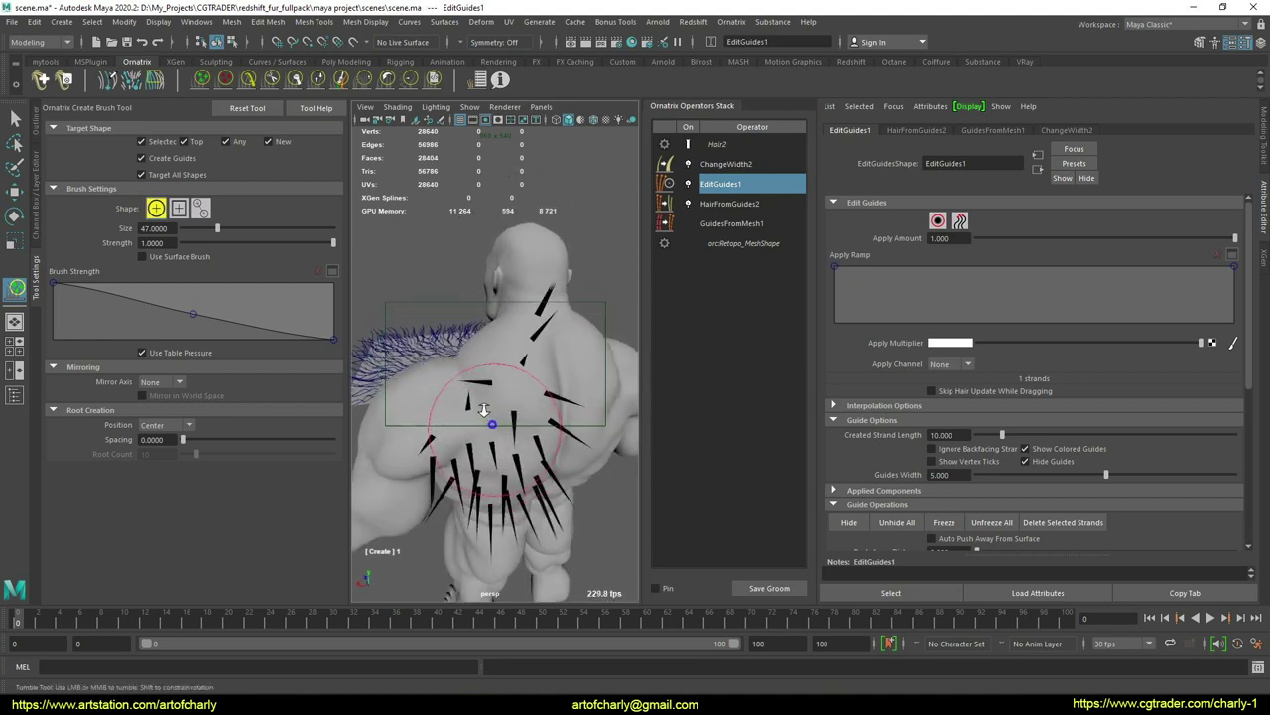
pyautogui.keyDown('alt'); pyautogui.moveTo(482, 414); pyautogui.dragTo(457, 397, button='right'); pyautogui.keyUp('alt')
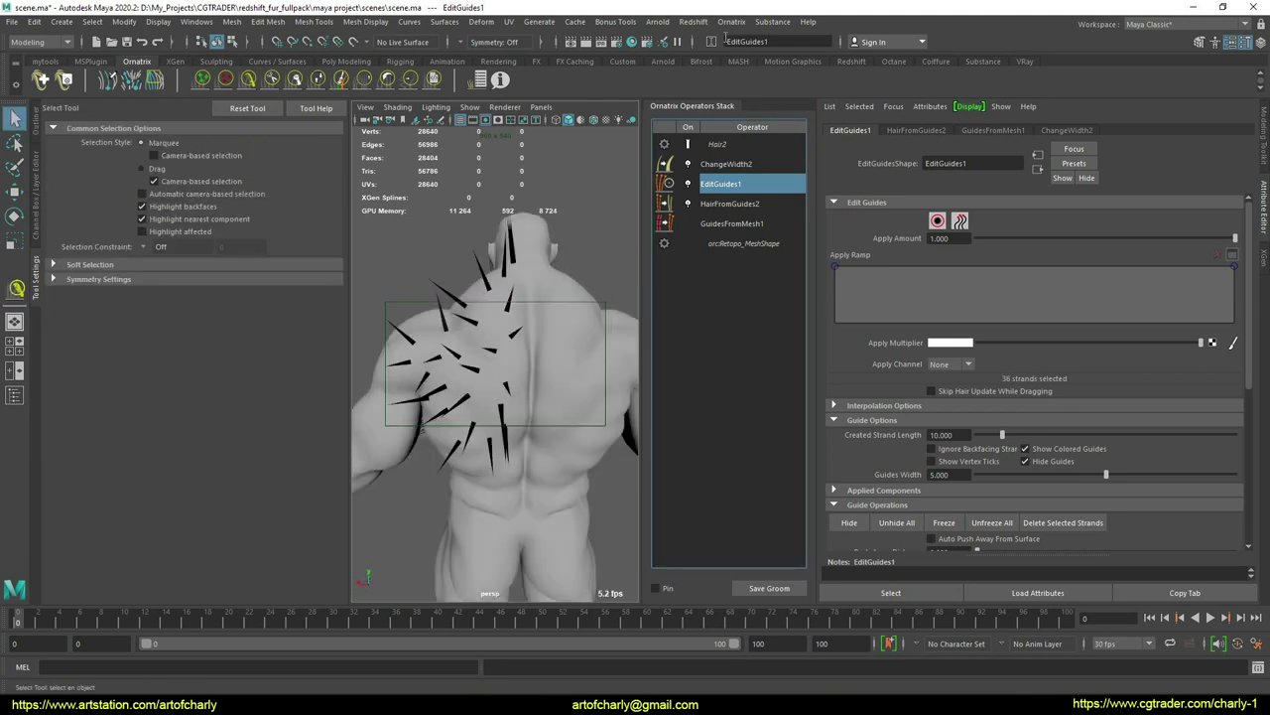
# - Mirror the left-half guides onto the right half of the back with a Strand Symmetry operator on the X axis
pyautogui.click(731, 21)
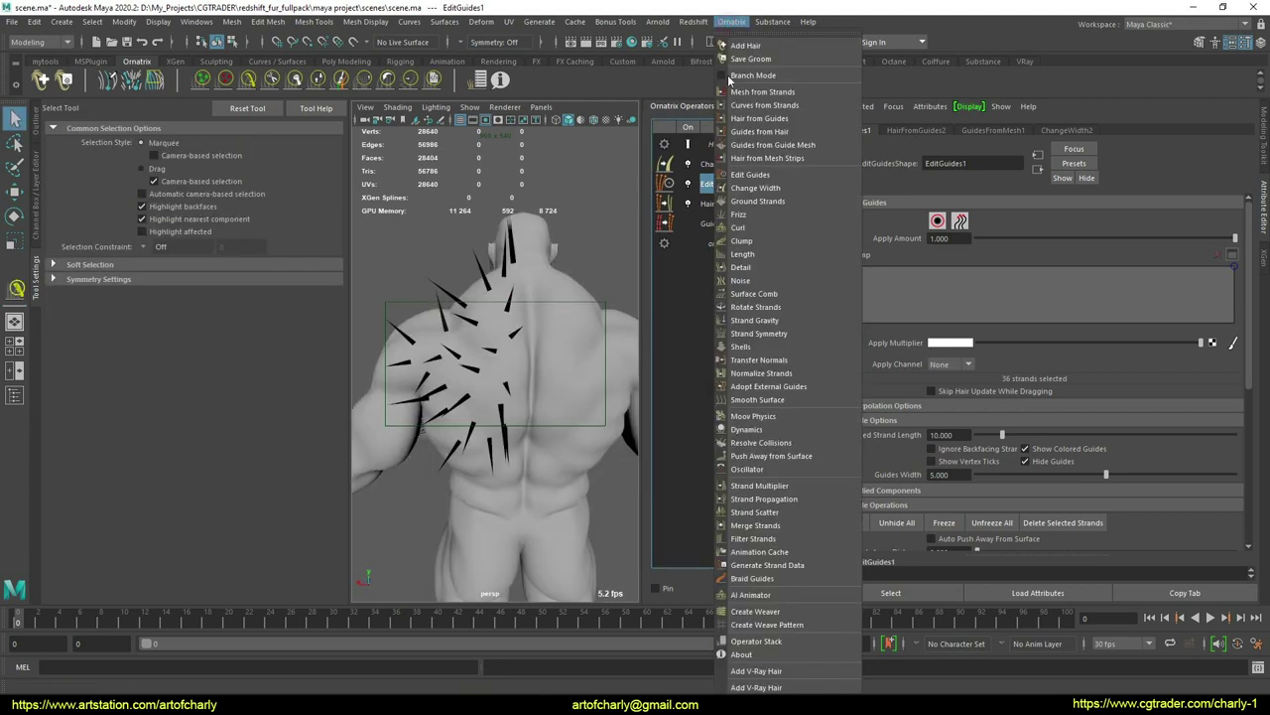
pyautogui.click(782, 334)
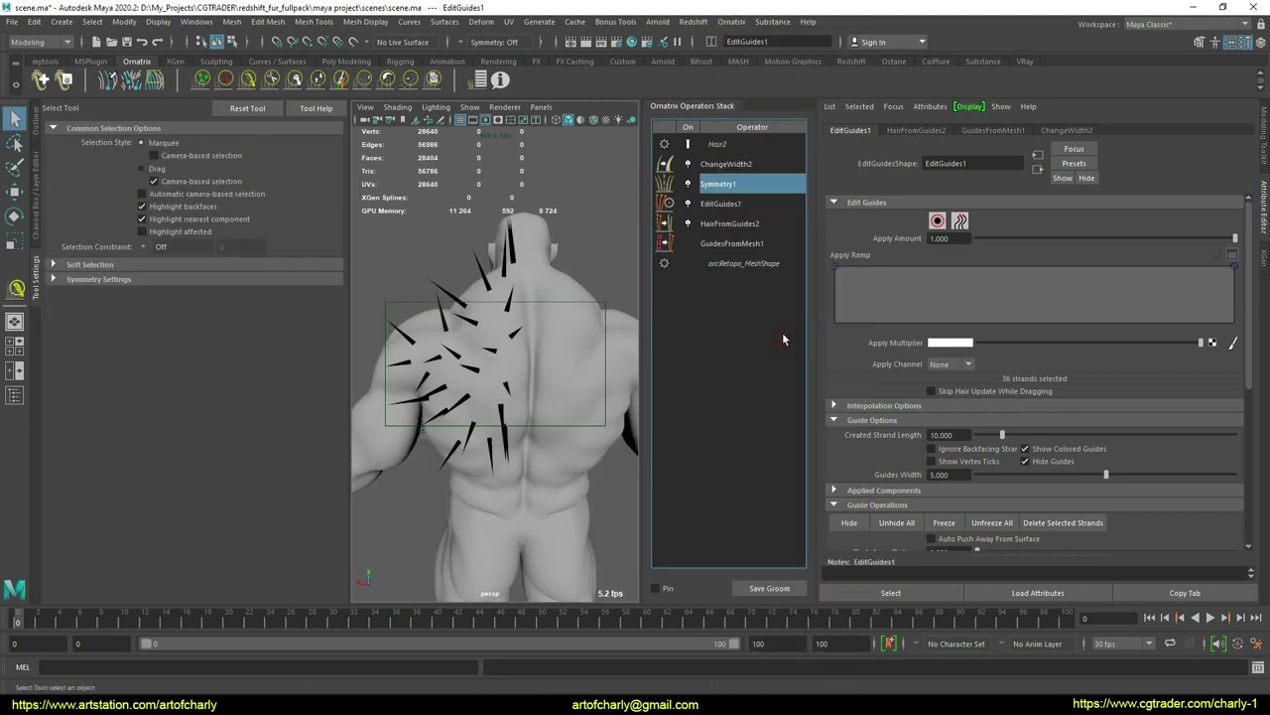
# - Add a Surface Comb operator above Symmetry1 and place a comb sink on the left upper back, directed downwards
pyautogui.click(731, 21)
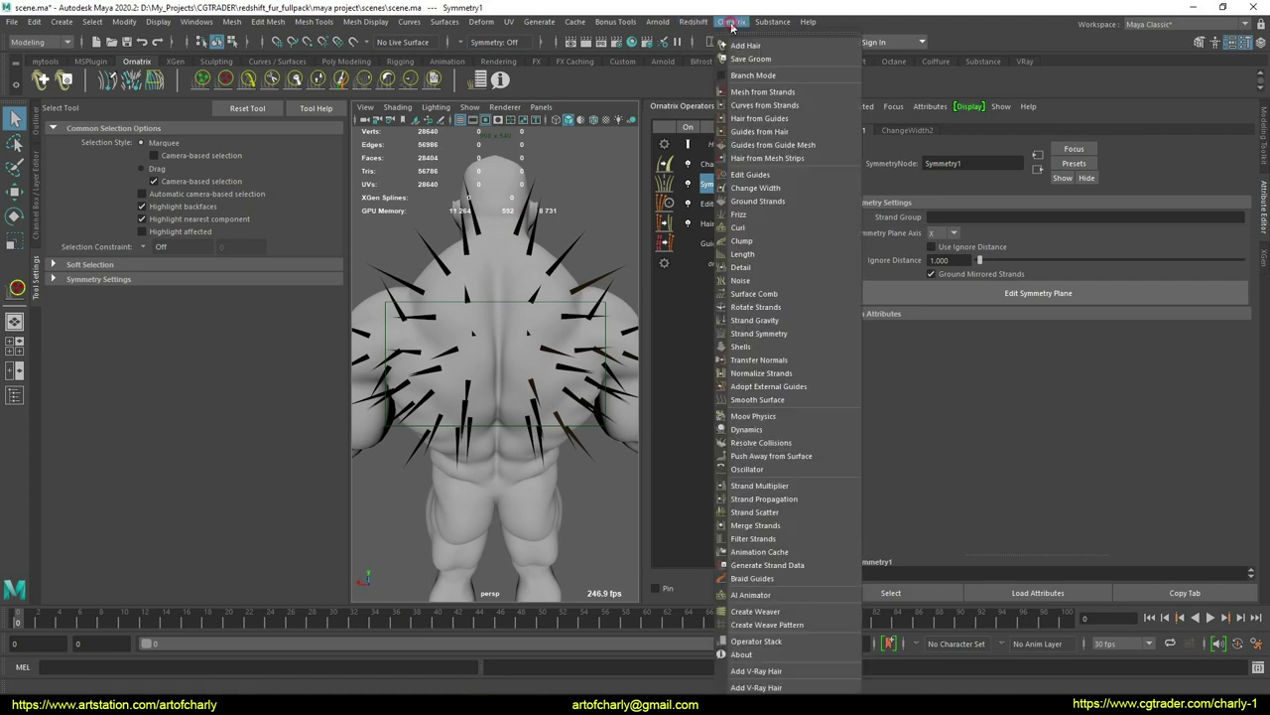
pyautogui.click(769, 300)
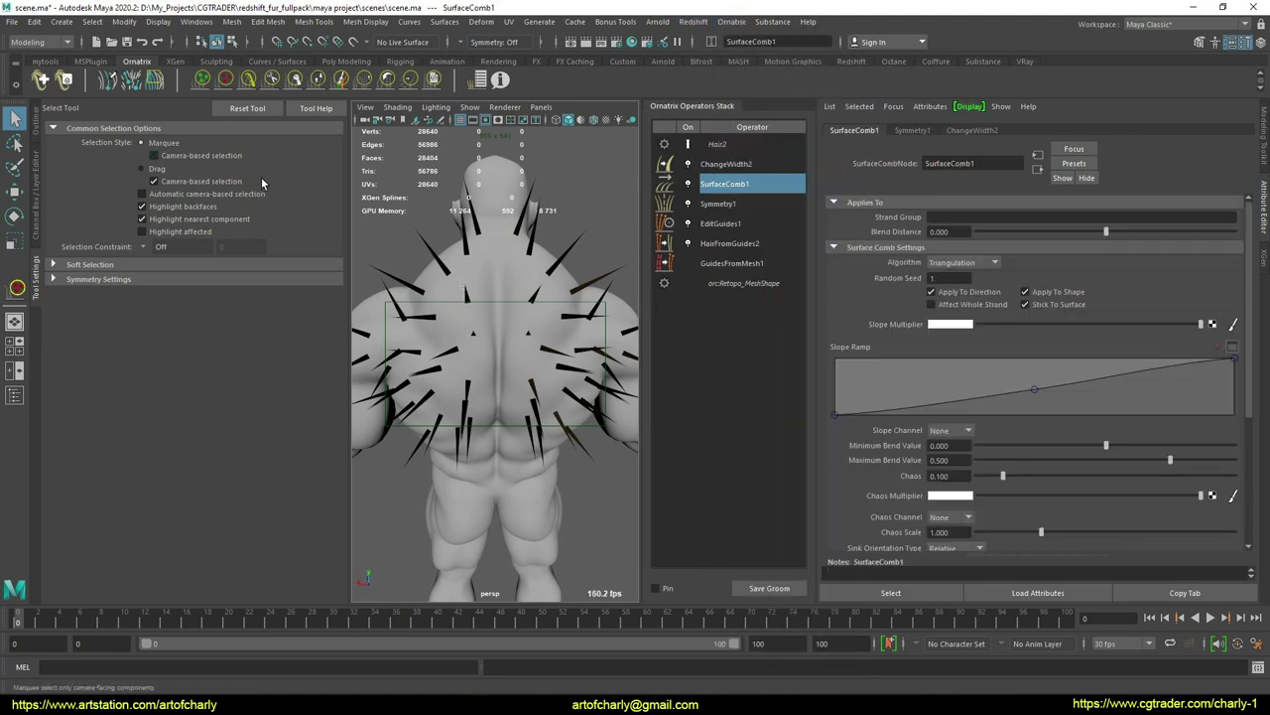
pyautogui.click(131, 81)
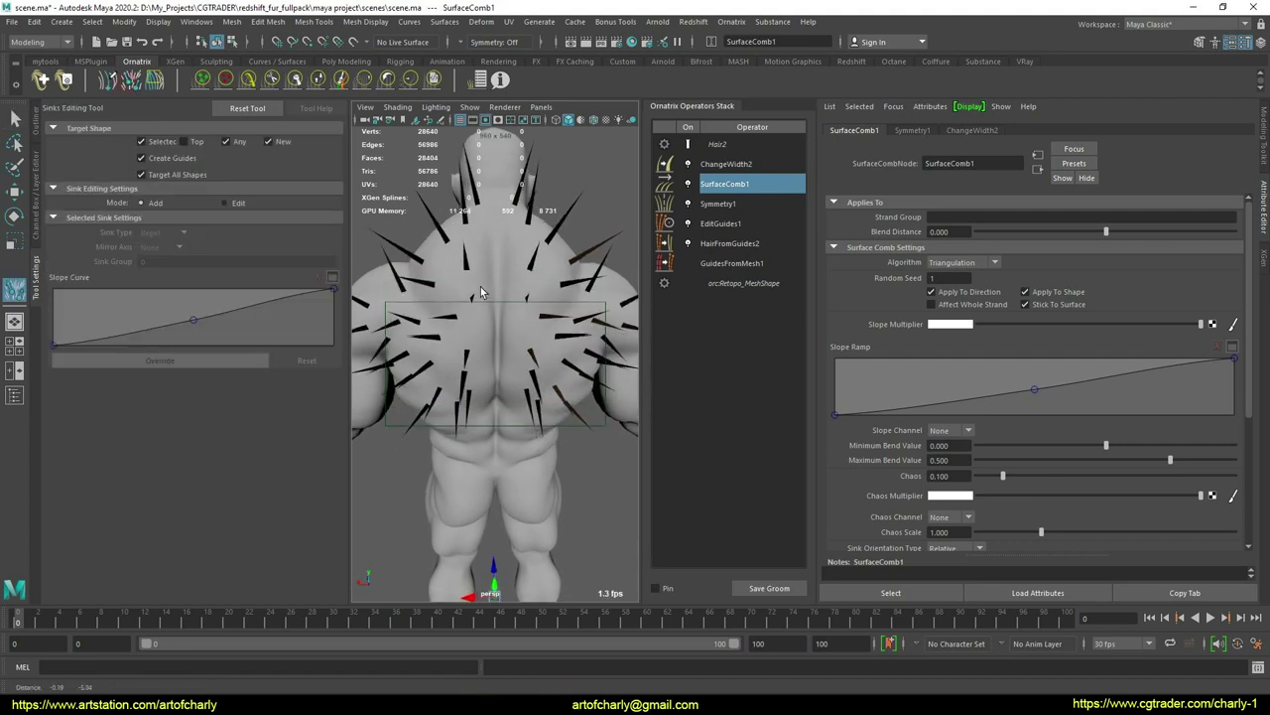
pyautogui.moveTo(480, 287)
pyautogui.keyDown('alt'); pyautogui.mouseDown()
pyautogui.moveTo(499, 308)
pyautogui.moveTo(477, 292)
pyautogui.mouseUp(); pyautogui.keyUp('alt')
pyautogui.click(477, 292)
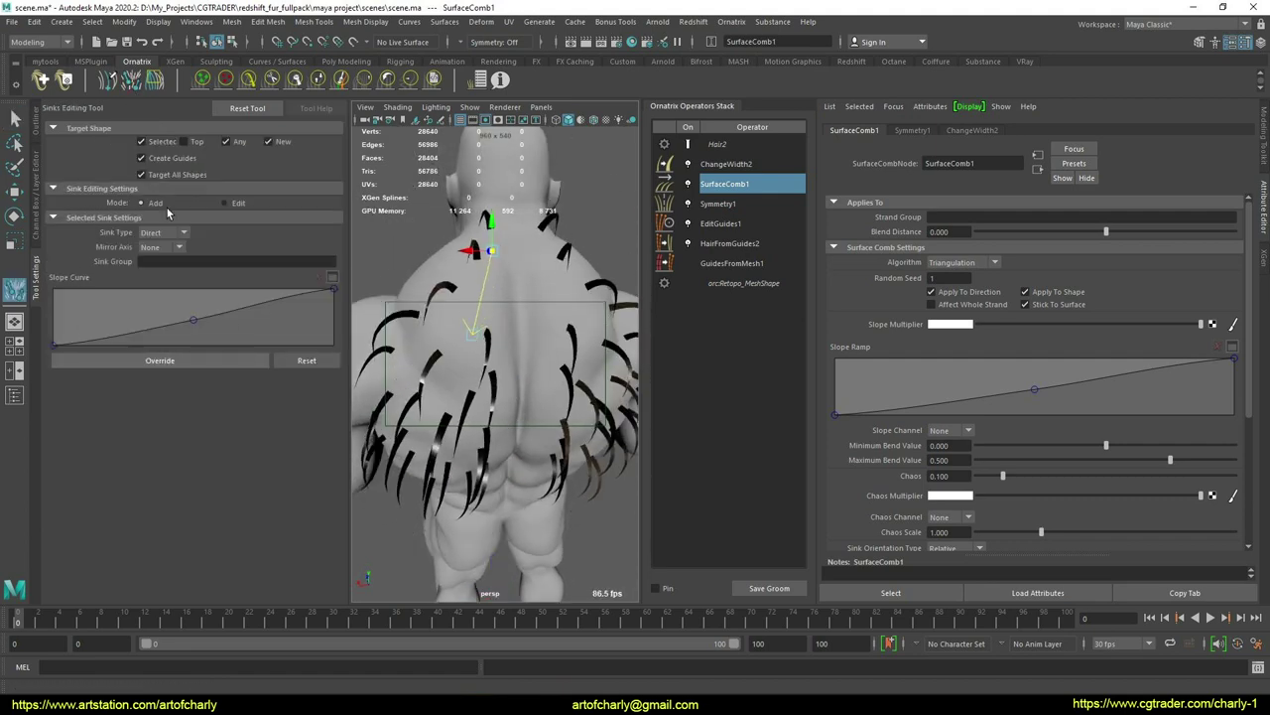
# - Set the comb sink's mirror axis to X
pyautogui.click(161, 247)
pyautogui.click(159, 275)
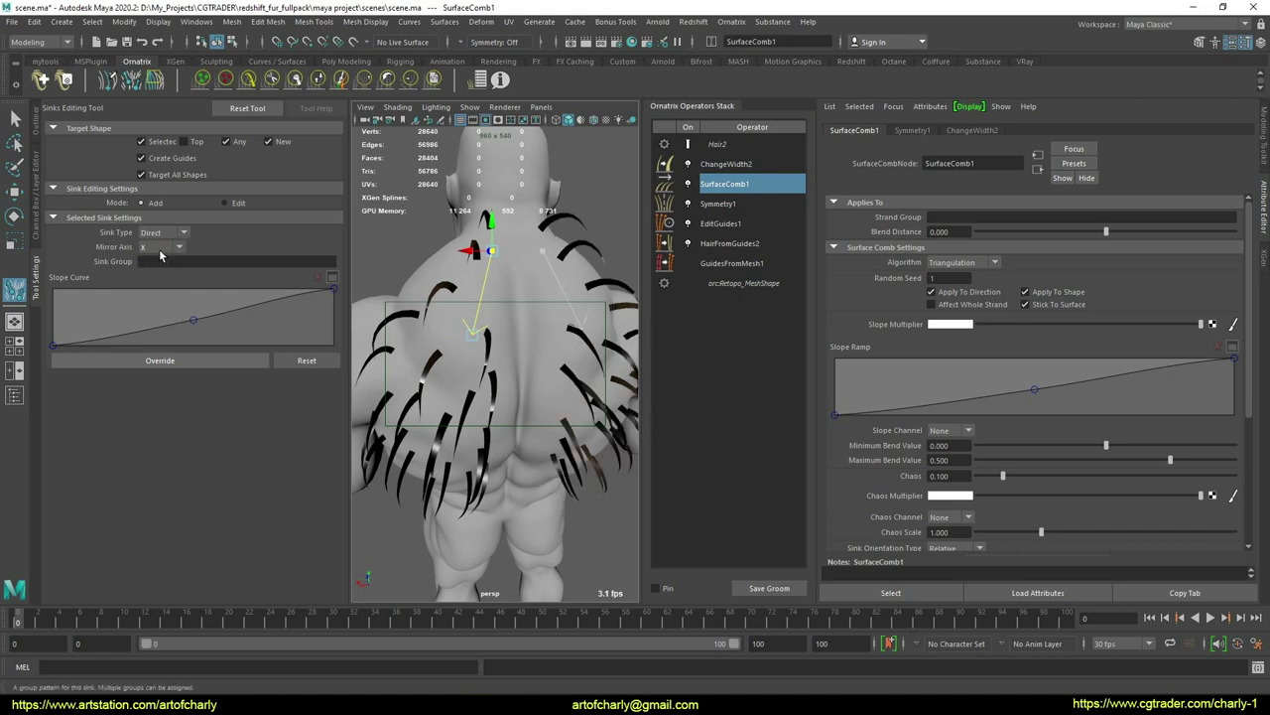
pyautogui.hotkey('ctrl', '2')
pyautogui.moveTo(87, 254); pyautogui.dragTo(137, 256)
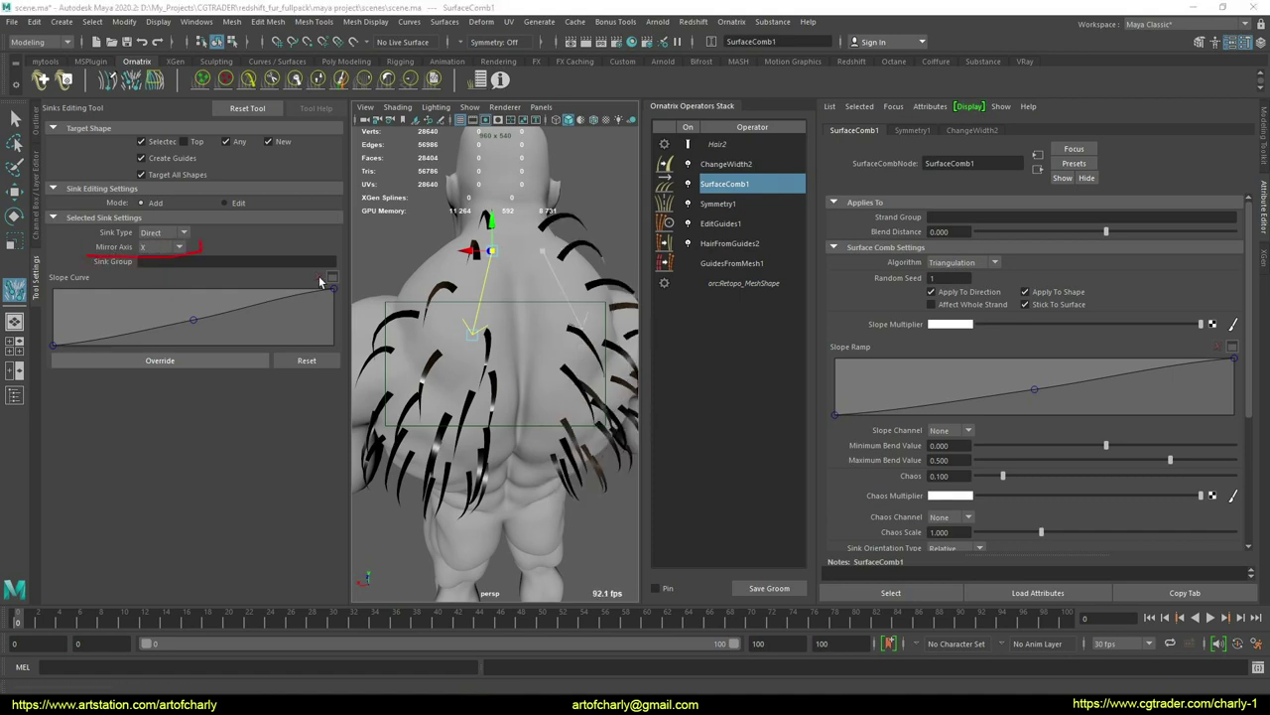
pyautogui.press('Escape')
# - Raise the Surface Comb slope ramp's middle point to about 0.94 and its start point to about a third
pyautogui.moveTo(516, 269)
pyautogui.keyDown('alt'); pyautogui.mouseDown()
pyautogui.moveTo(526, 262)
pyautogui.moveTo(454, 355)
pyautogui.moveTo(479, 351)
pyautogui.moveTo(533, 380)
pyautogui.moveTo(620, 319)
pyautogui.mouseUp(); pyautogui.keyUp('alt')
pyautogui.moveTo(1036, 388); pyautogui.dragTo(1021, 359)
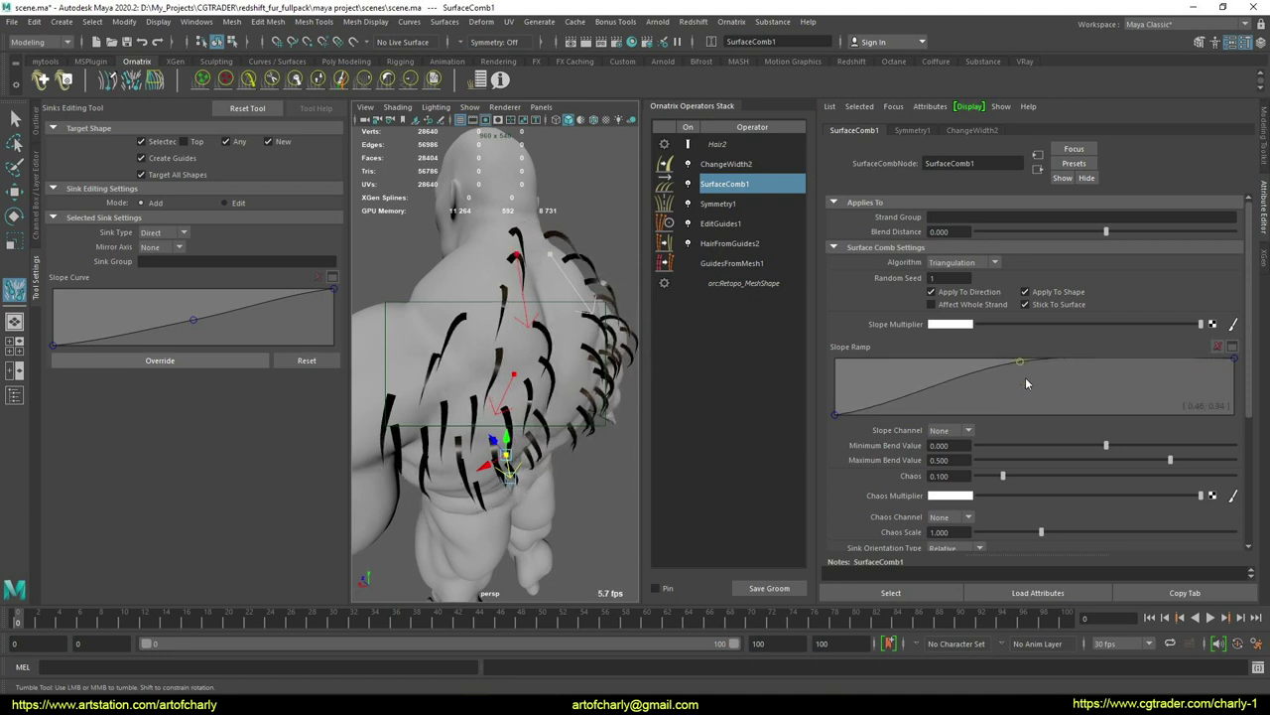
pyautogui.moveTo(837, 418); pyautogui.dragTo(831, 396)
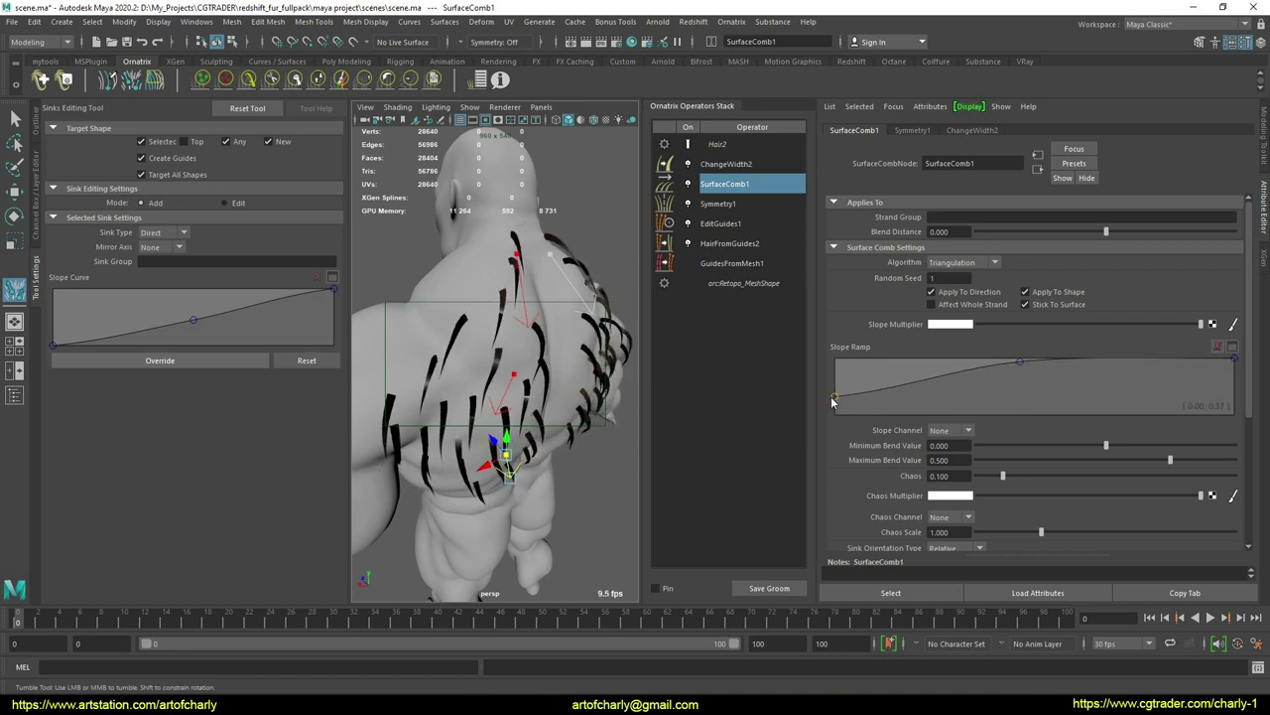
# - Add an Edit Guides operator above the Surface Comb and place single guides down the spine with the Create Brush
pyautogui.click(731, 21)
pyautogui.click(787, 173)
pyautogui.moveTo(516, 238)
pyautogui.keyDown('alt'); pyautogui.mouseDown()
pyautogui.moveTo(511, 212)
pyautogui.moveTo(533, 265)
pyautogui.moveTo(459, 235)
pyautogui.moveTo(505, 264)
pyautogui.moveTo(513, 221)
pyautogui.mouseUp(); pyautogui.keyUp('alt')
pyautogui.click(206, 81)
pyautogui.click(507, 218)
pyautogui.click(510, 281)
pyautogui.keyDown('alt'); pyautogui.moveTo(512, 335); pyautogui.dragTo(513, 306); pyautogui.keyUp('alt')
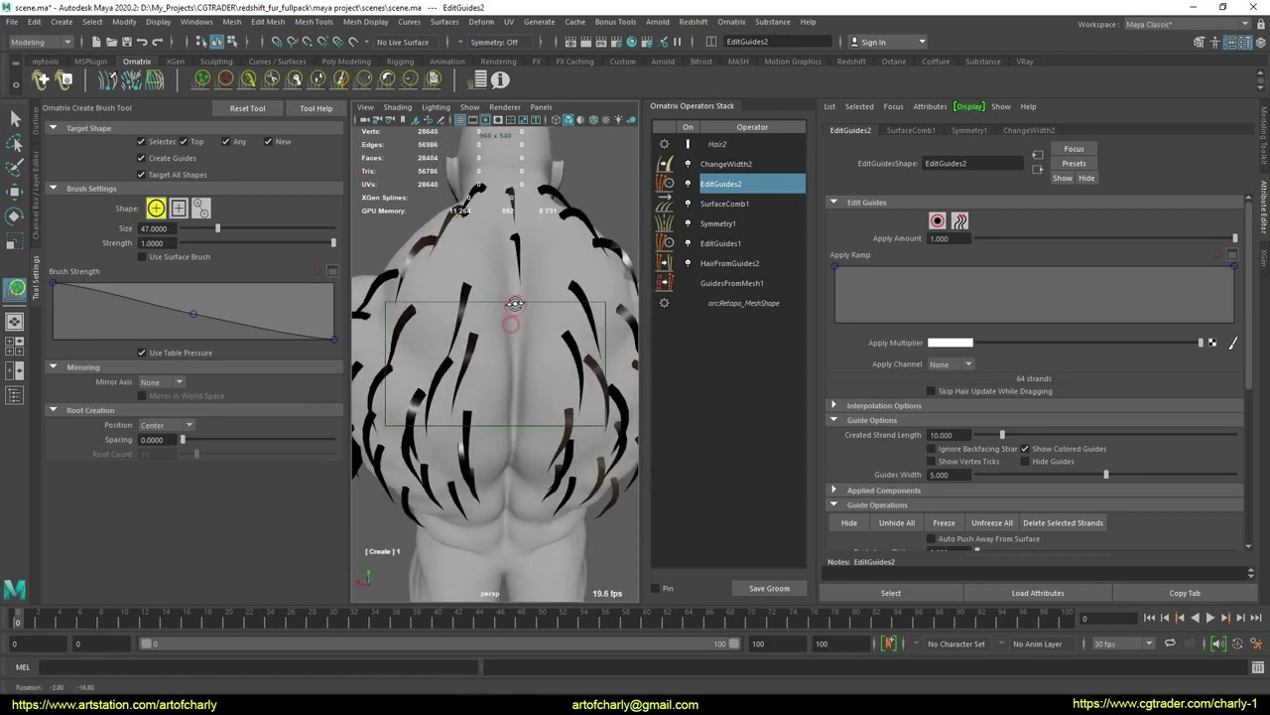
pyautogui.click(515, 302)
pyautogui.click(517, 342)
# - Fill the remaining gaps beside the spine and across the lower back with guides, and return to the Select Tool
pyautogui.keyDown('alt'); pyautogui.moveTo(528, 387); pyautogui.dragTo(491, 306); pyautogui.keyUp('alt')
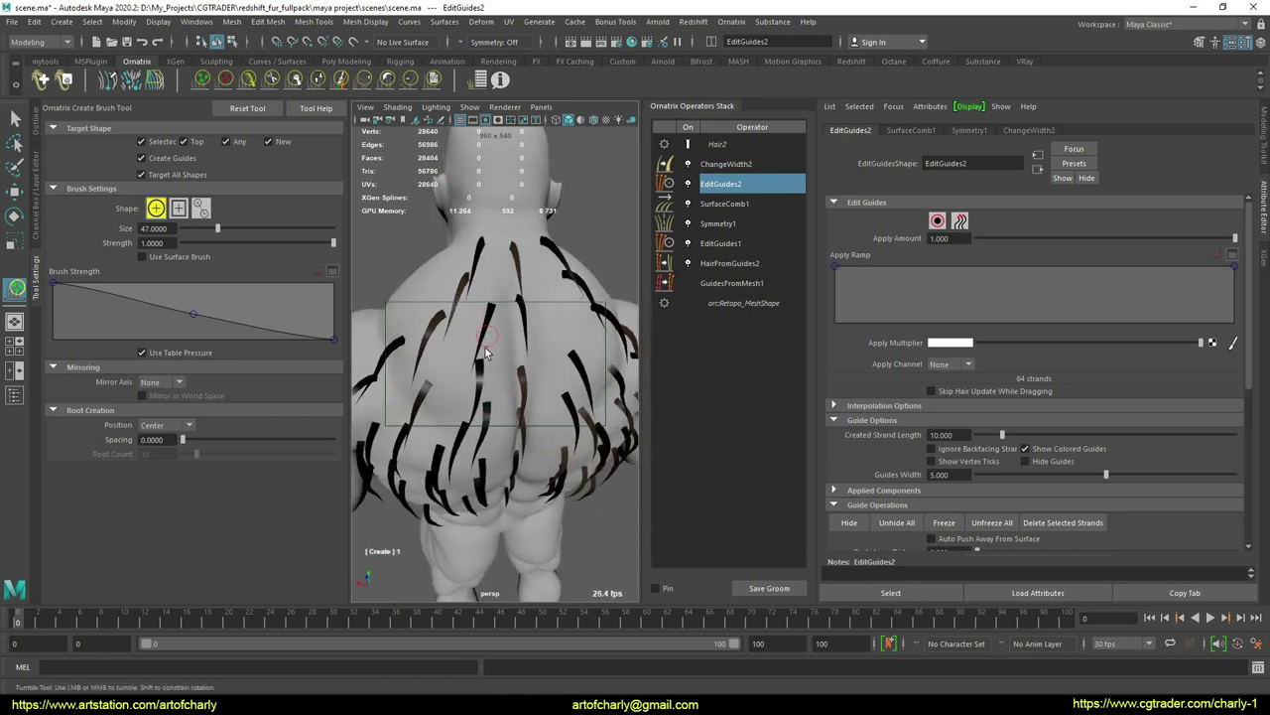
pyautogui.keyDown('alt'); pyautogui.moveTo(509, 385); pyautogui.dragTo(528, 315); pyautogui.keyUp('alt')
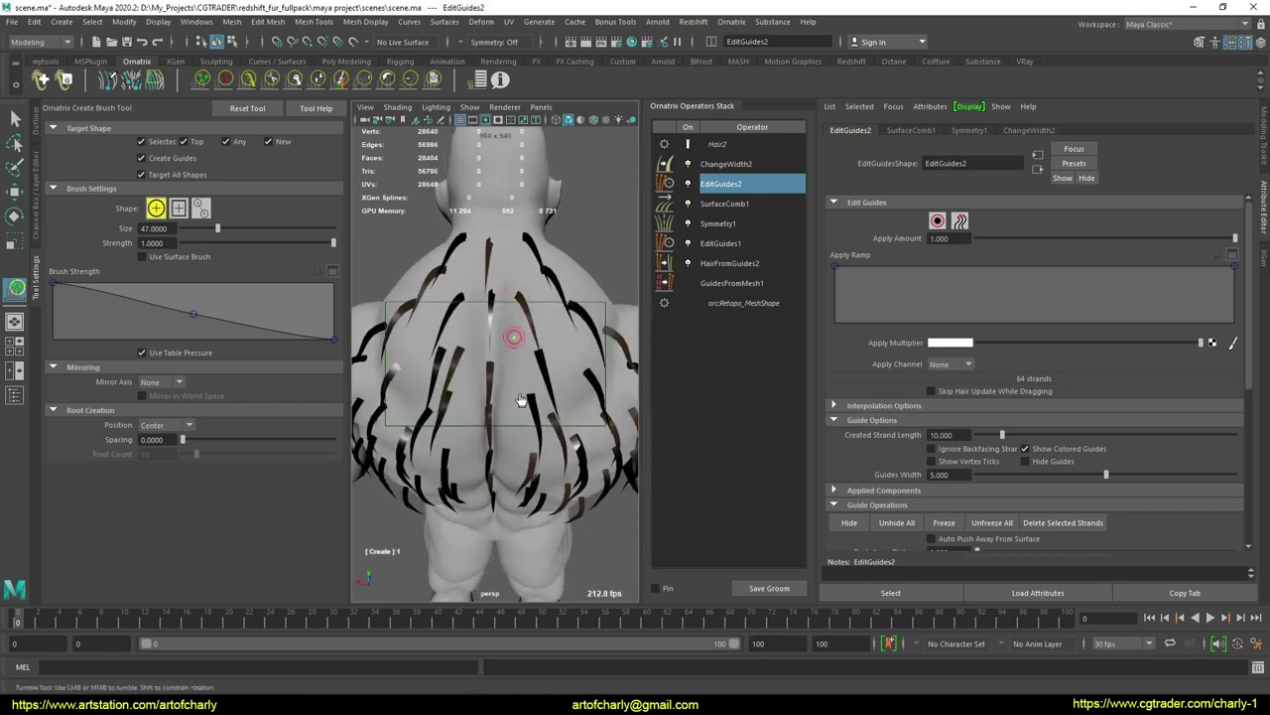
pyautogui.keyDown('alt'); pyautogui.moveTo(521, 400); pyautogui.dragTo(477, 360); pyautogui.keyUp('alt')
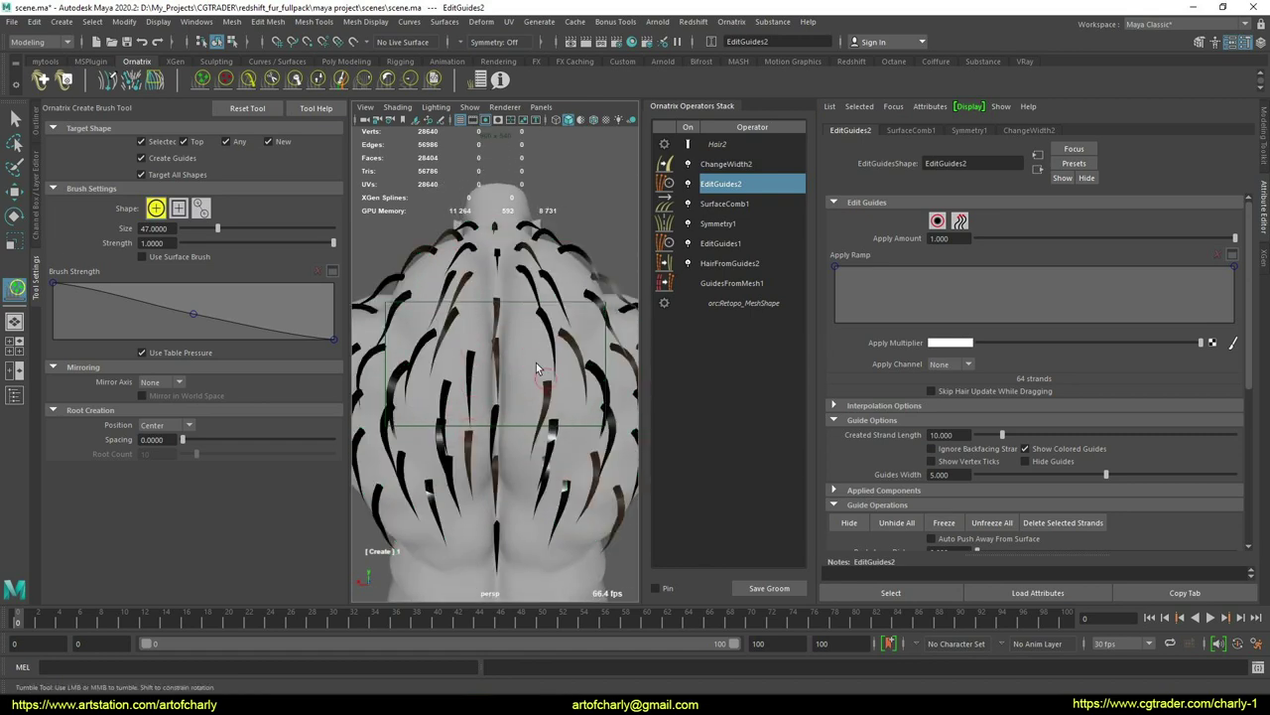
pyautogui.moveTo(524, 441)
pyautogui.keyDown('alt'); pyautogui.mouseDown()
pyautogui.moveTo(524, 453)
pyautogui.moveTo(519, 368)
pyautogui.moveTo(487, 389)
pyautogui.moveTo(522, 337)
pyautogui.moveTo(429, 364)
pyautogui.moveTo(563, 319)
pyautogui.moveTo(531, 308)
pyautogui.moveTo(528, 343)
pyautogui.mouseUp(); pyautogui.keyUp('alt')
pyautogui.scroll(-5, 513, 402)
pyautogui.press('q')
# - Collapse the operator stack up to EditGuides2 and set the baked hair's Display Fraction to 1.000
pyautogui.rightClick(747, 188)
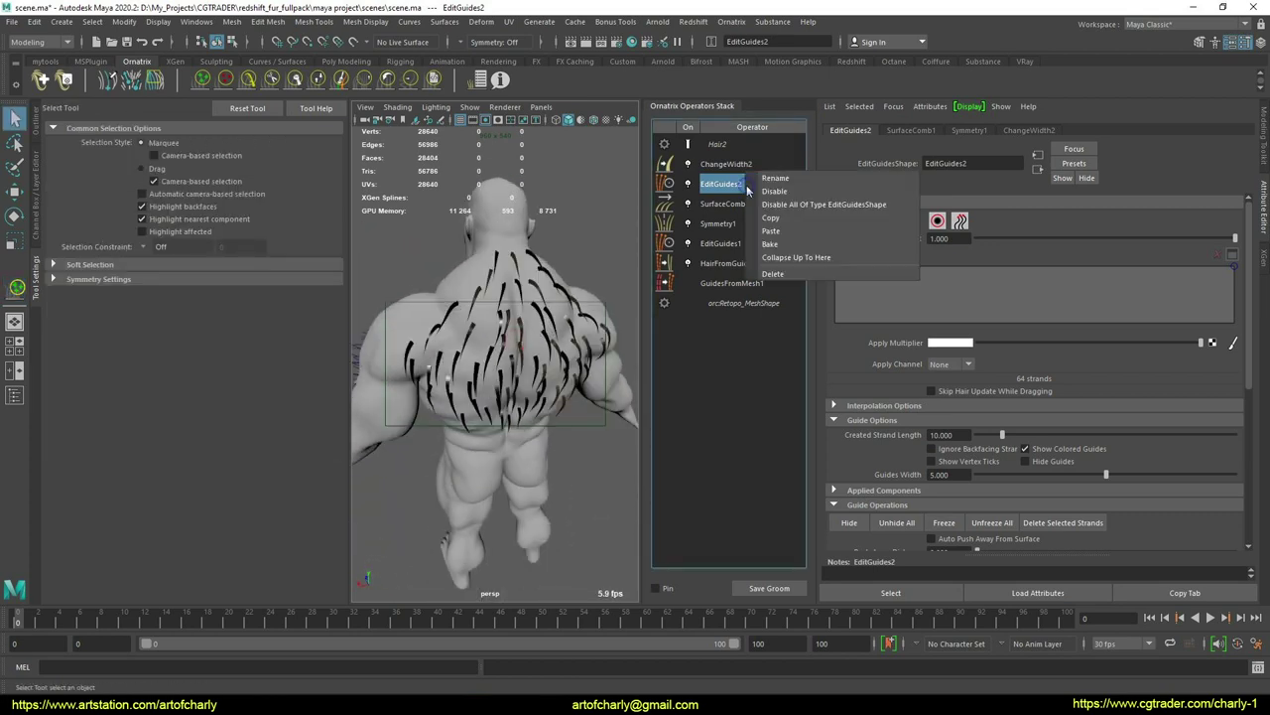
pyautogui.click(816, 259)
pyautogui.click(720, 185)
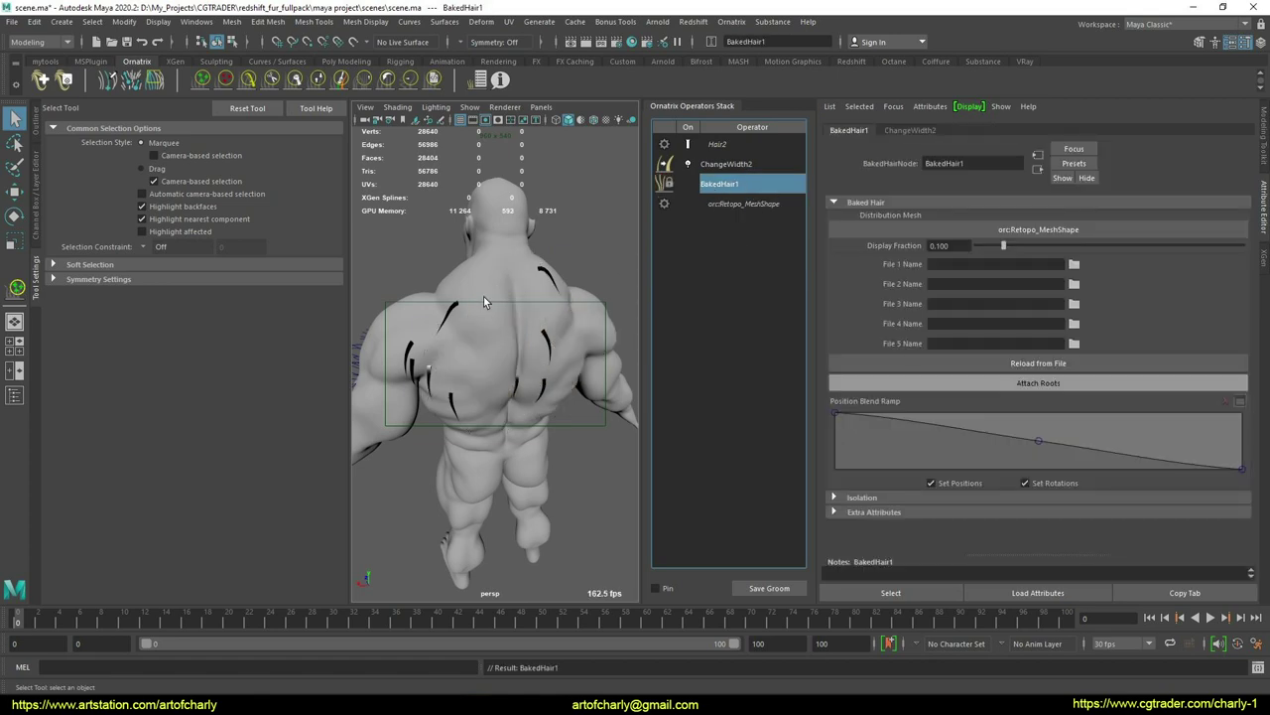
pyautogui.keyDown('alt'); pyautogui.moveTo(483, 296); pyautogui.dragTo(473, 284); pyautogui.keyUp('alt')
pyautogui.moveTo(1010, 248); pyautogui.dragTo(1244, 246)
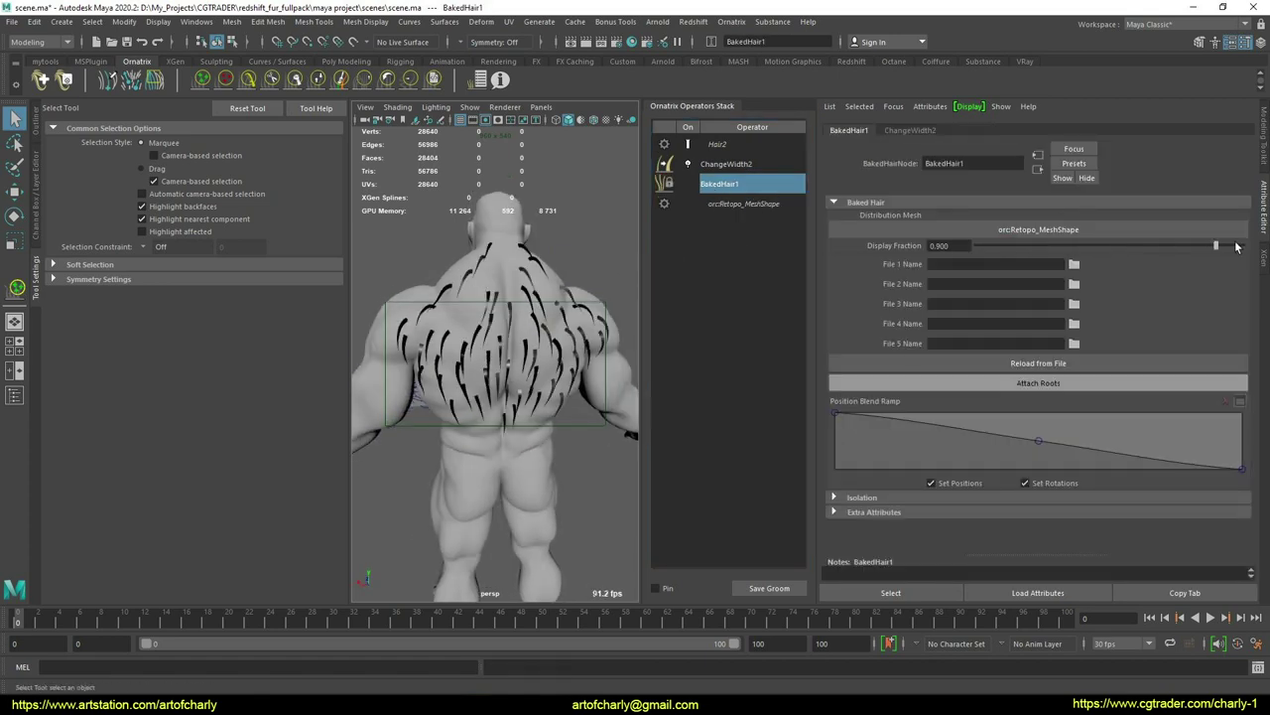
# - Add a new Edit Guides operator above BakedHair1
pyautogui.keyDown('alt'); pyautogui.moveTo(531, 267); pyautogui.dragTo(504, 244); pyautogui.keyUp('alt')
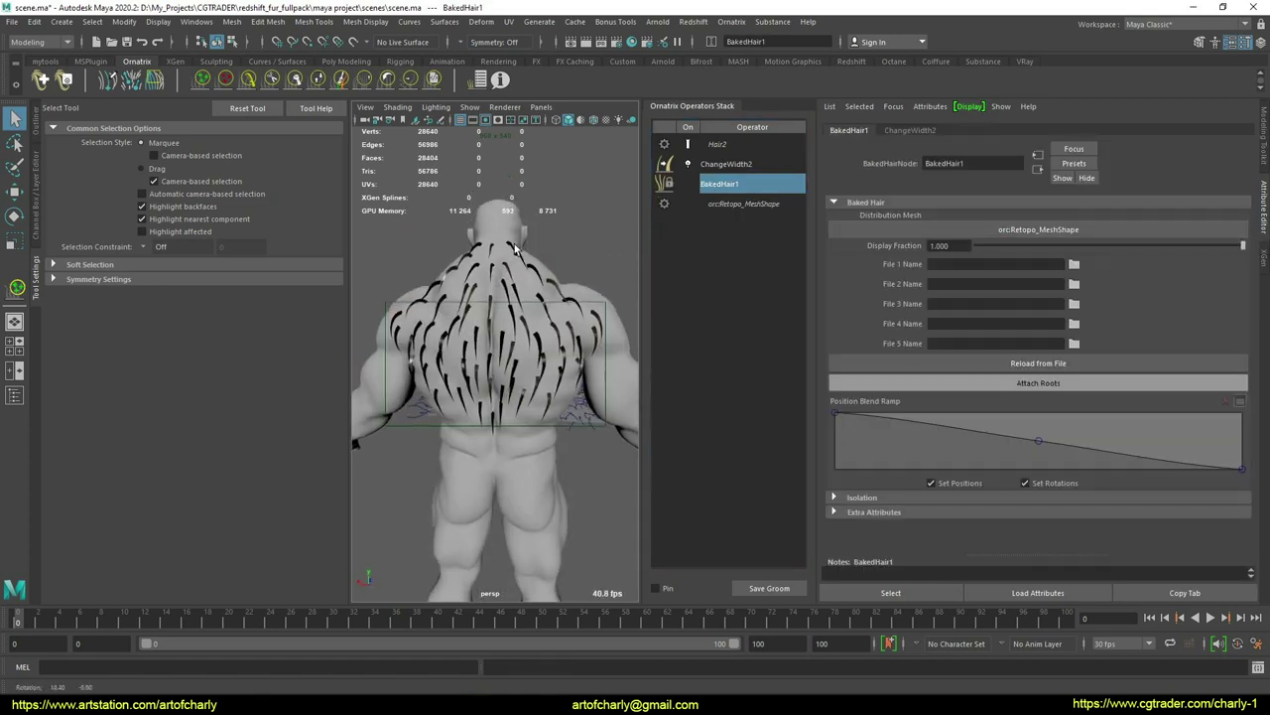
pyautogui.keyDown('alt'); pyautogui.moveTo(504, 244); pyautogui.dragTo(536, 256, button='right'); pyautogui.keyUp('alt')
pyautogui.moveTo(536, 256)
pyautogui.keyDown('alt'); pyautogui.mouseDown()
pyautogui.moveTo(575, 272)
pyautogui.moveTo(544, 253)
pyautogui.mouseUp(); pyautogui.keyUp('alt')
pyautogui.keyDown('alt'); pyautogui.moveTo(544, 252); pyautogui.dragTo(559, 248, button='middle'); pyautogui.keyUp('alt')
pyautogui.keyDown('alt'); pyautogui.moveTo(558, 248); pyautogui.dragTo(548, 264); pyautogui.keyUp('alt')
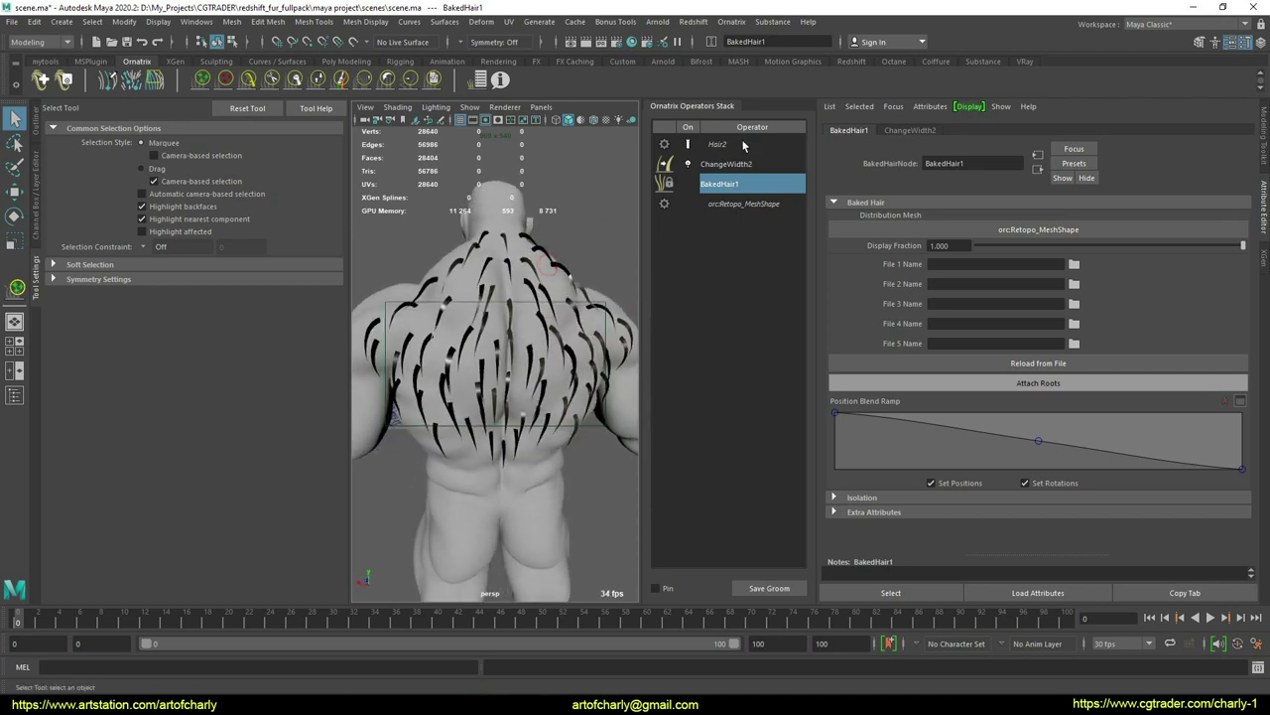
pyautogui.click(731, 21)
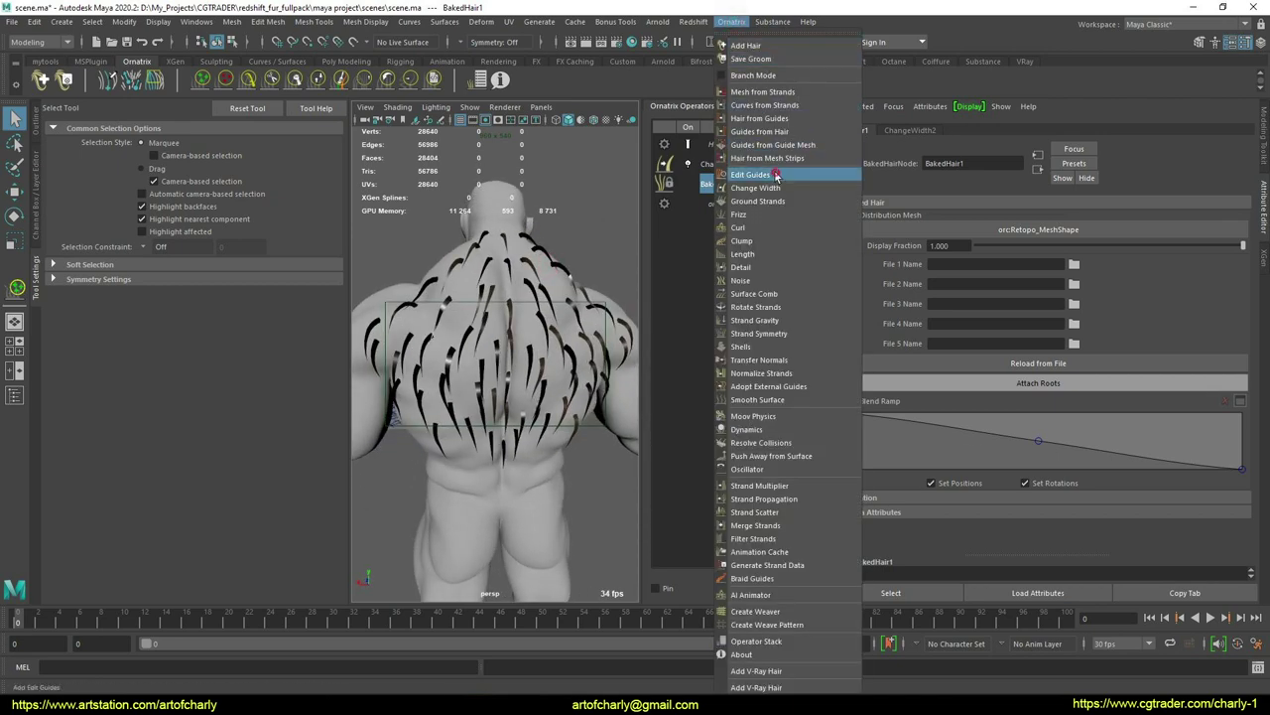
pyautogui.click(774, 174)
pyautogui.keyDown('alt'); pyautogui.moveTo(513, 268); pyautogui.dragTo(509, 380); pyautogui.keyUp('alt')
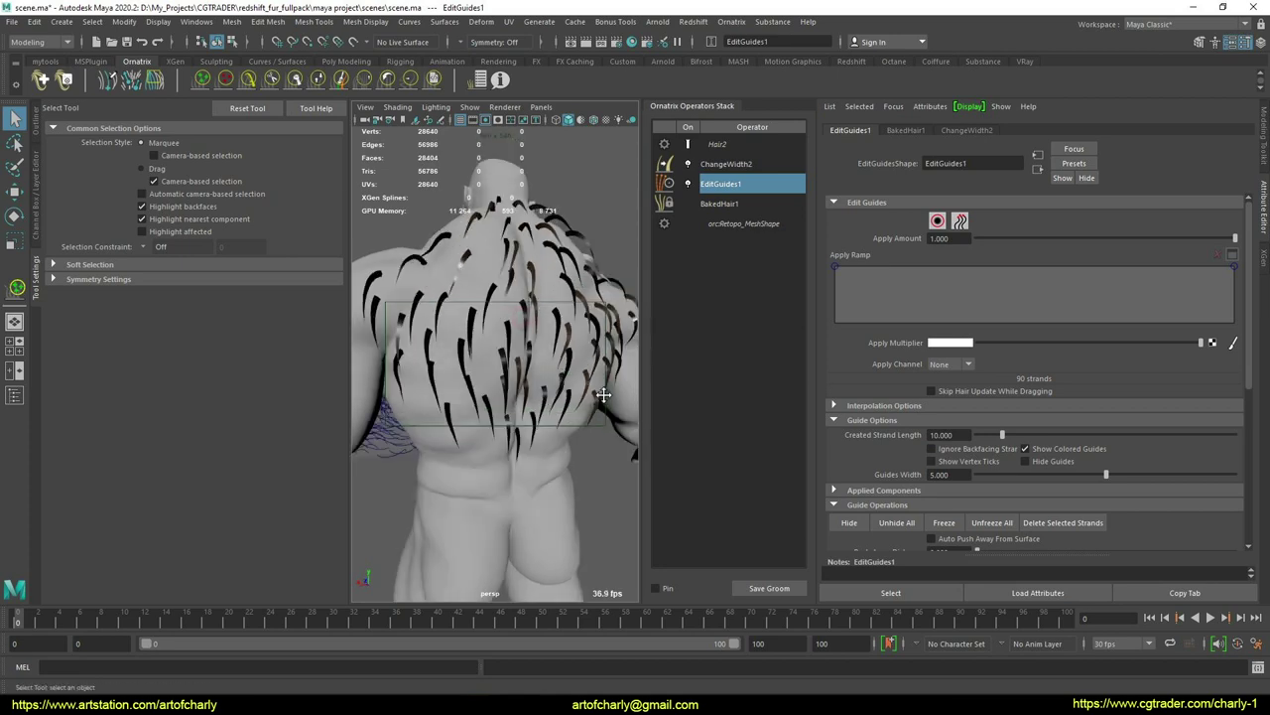
# - Duplicate the orc:Retopo_Mesh object together with its input graph using Duplicate Special
pyautogui.click(36, 124)
pyautogui.click(116, 255)
pyautogui.click(35, 22)
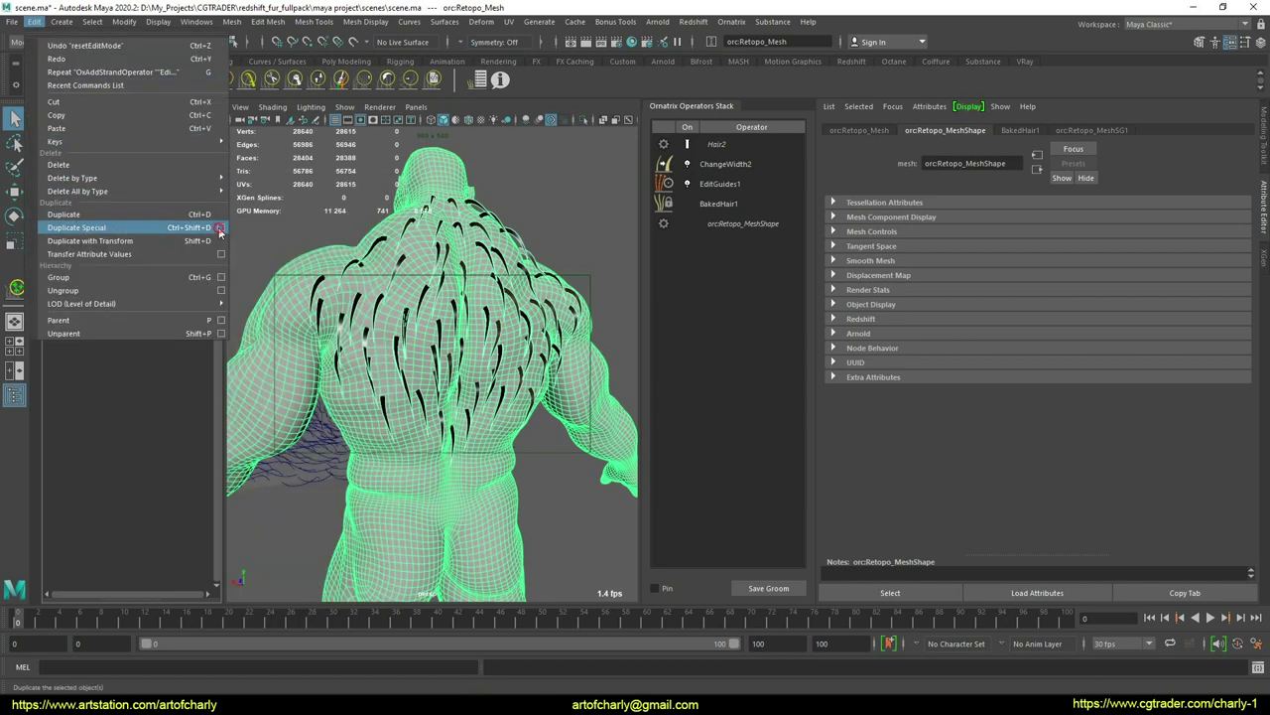
pyautogui.click(220, 228)
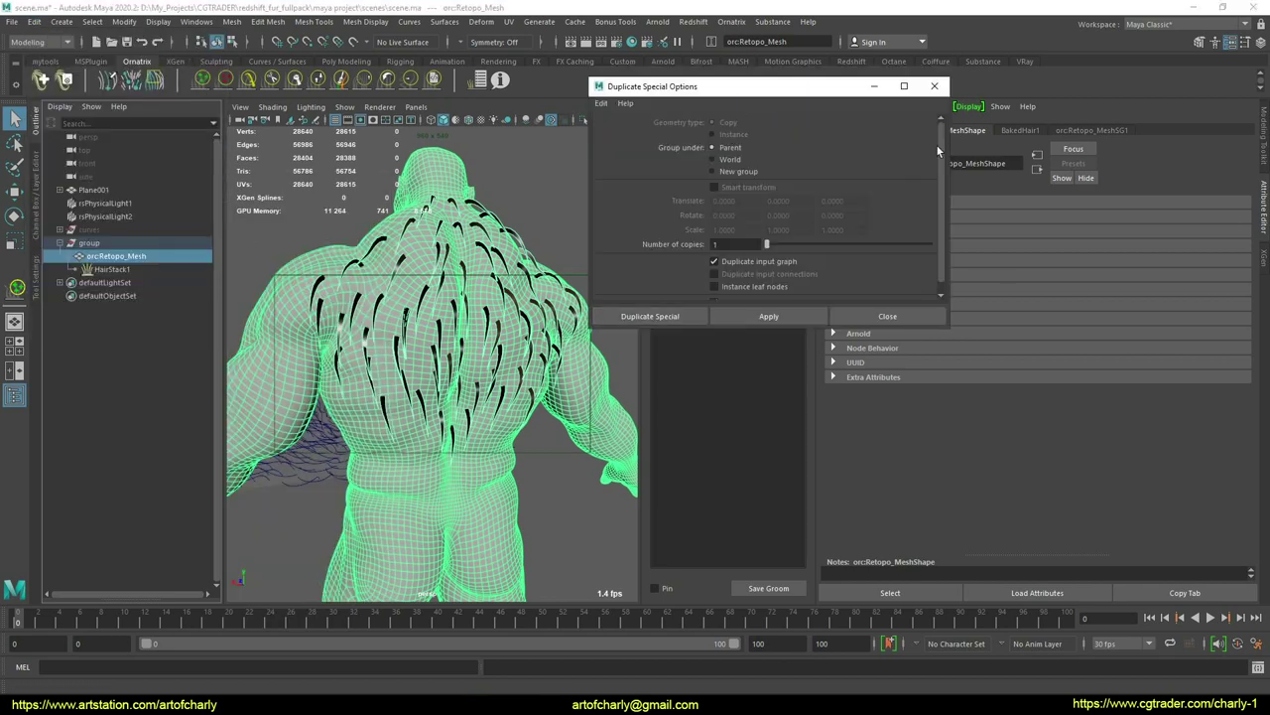
pyautogui.scroll(-1, 943, 147)
pyautogui.click(650, 316)
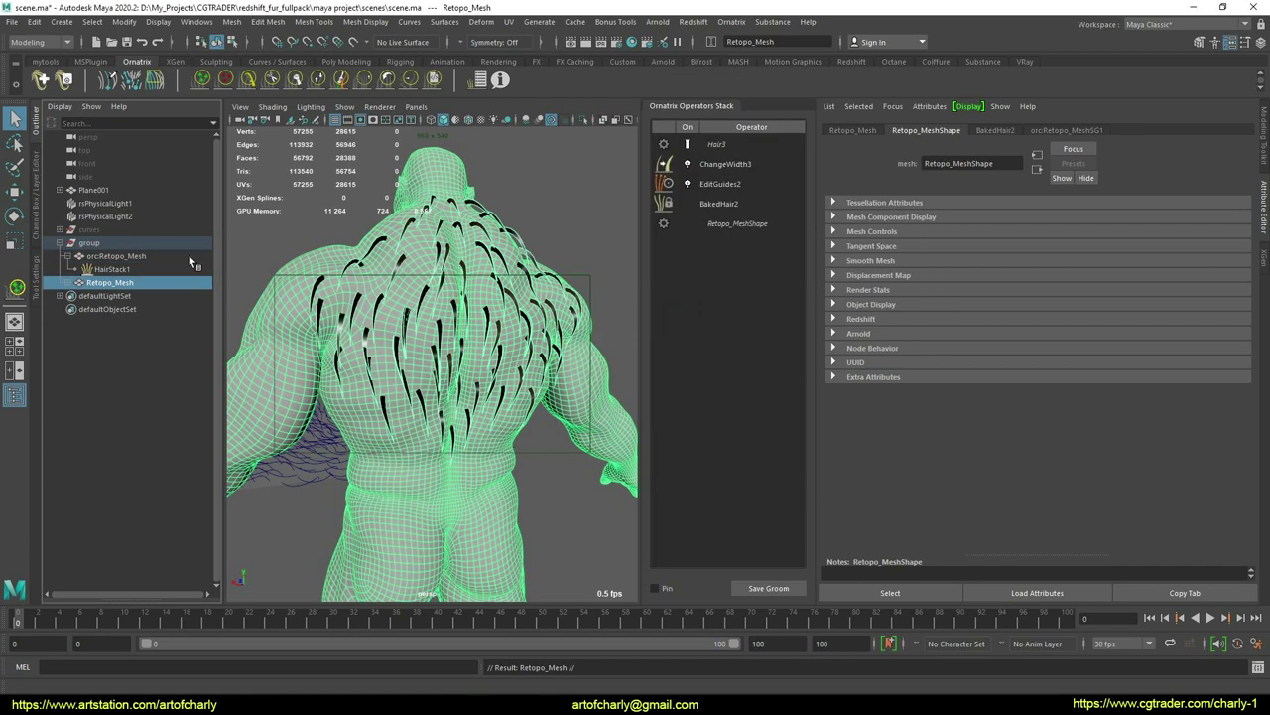
# - Hide the original orc:Retopo_Mesh and its HairStack1
pyautogui.click(68, 282)
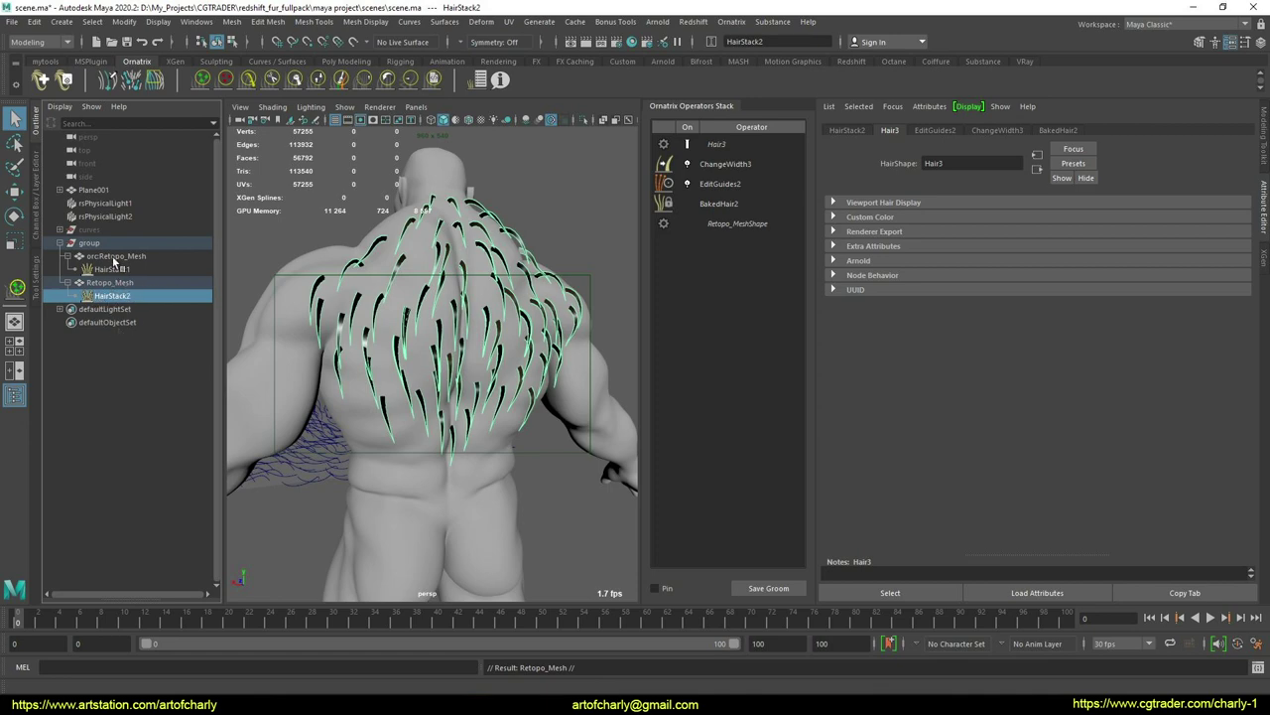
pyautogui.click(114, 256)
pyautogui.hotkey('ctrl', 'h')
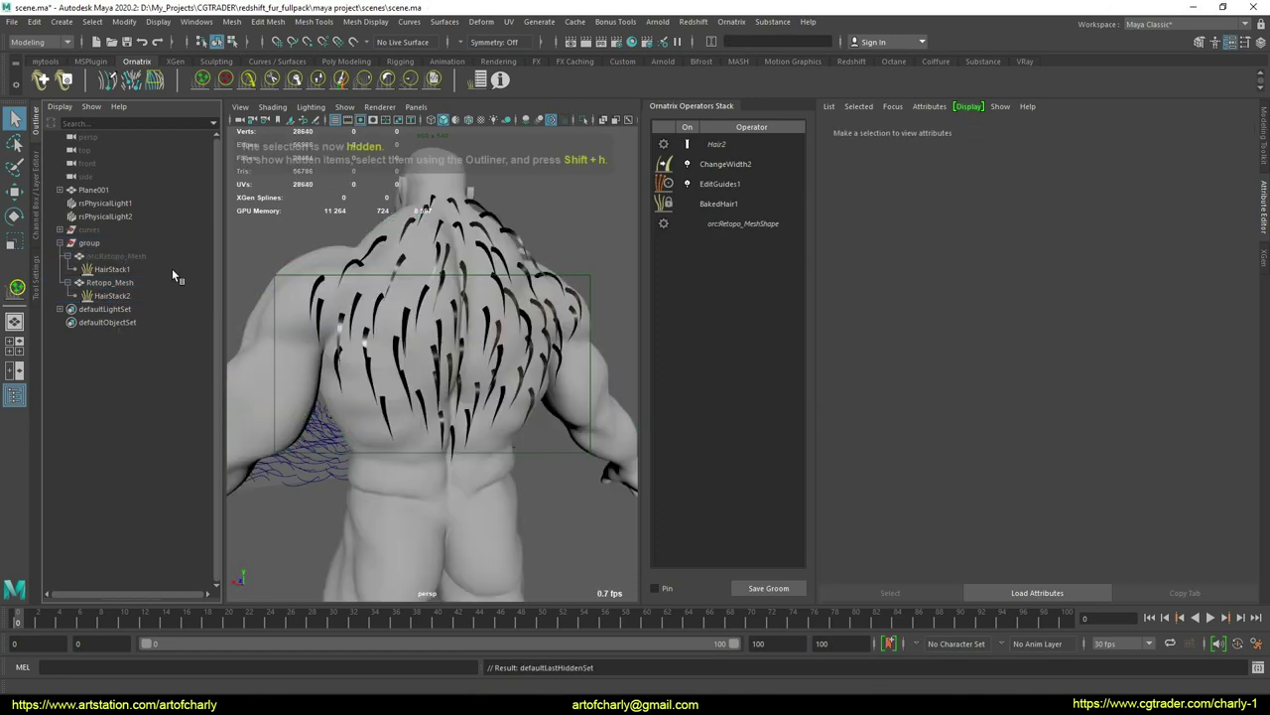
pyautogui.click(112, 296)
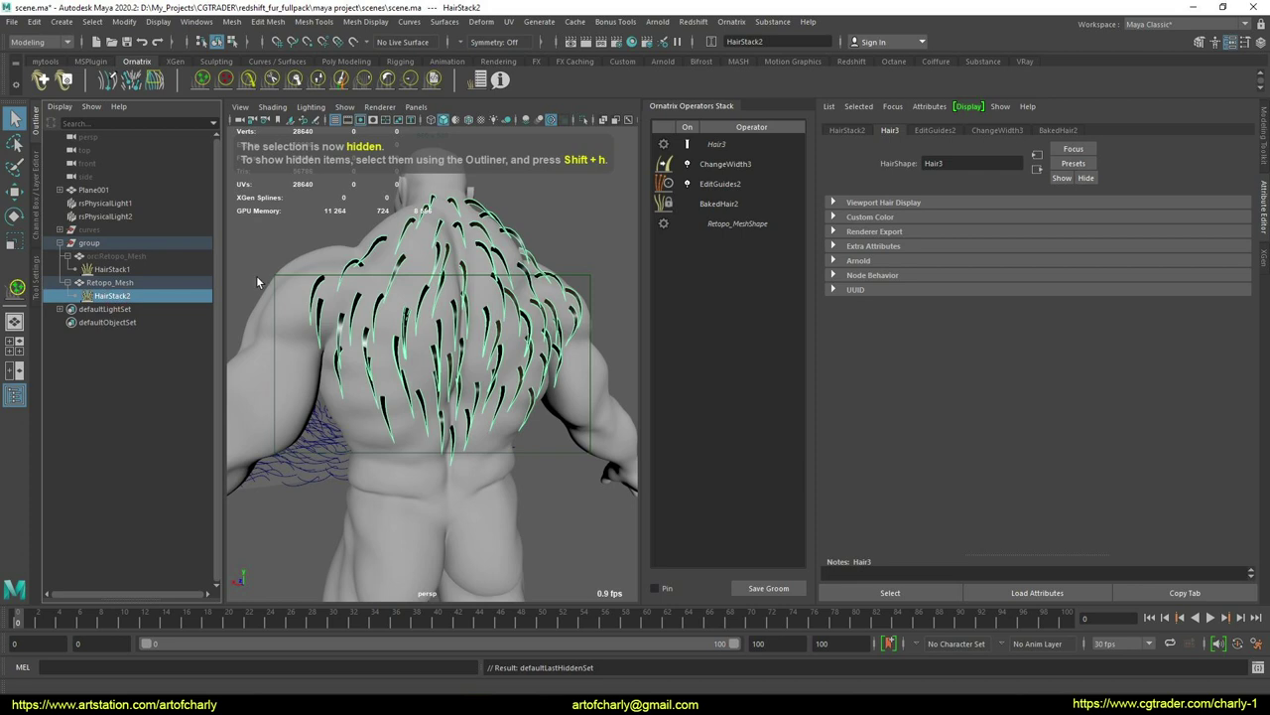
pyautogui.click(136, 270)
pyautogui.hotkey('ctrl', 'h')
# - Add a Guides from Hair operator and an Edit Guides operator above EditGuides2 in HairStack2
pyautogui.click(124, 295)
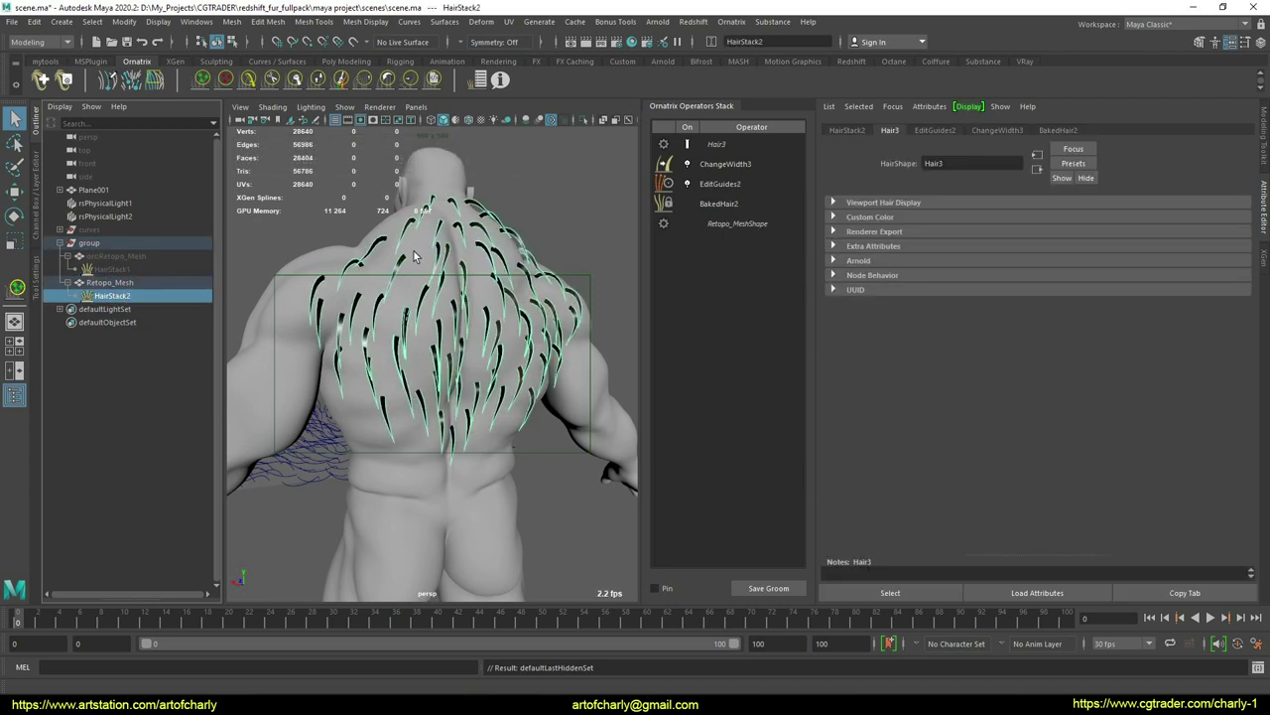
pyautogui.click(739, 183)
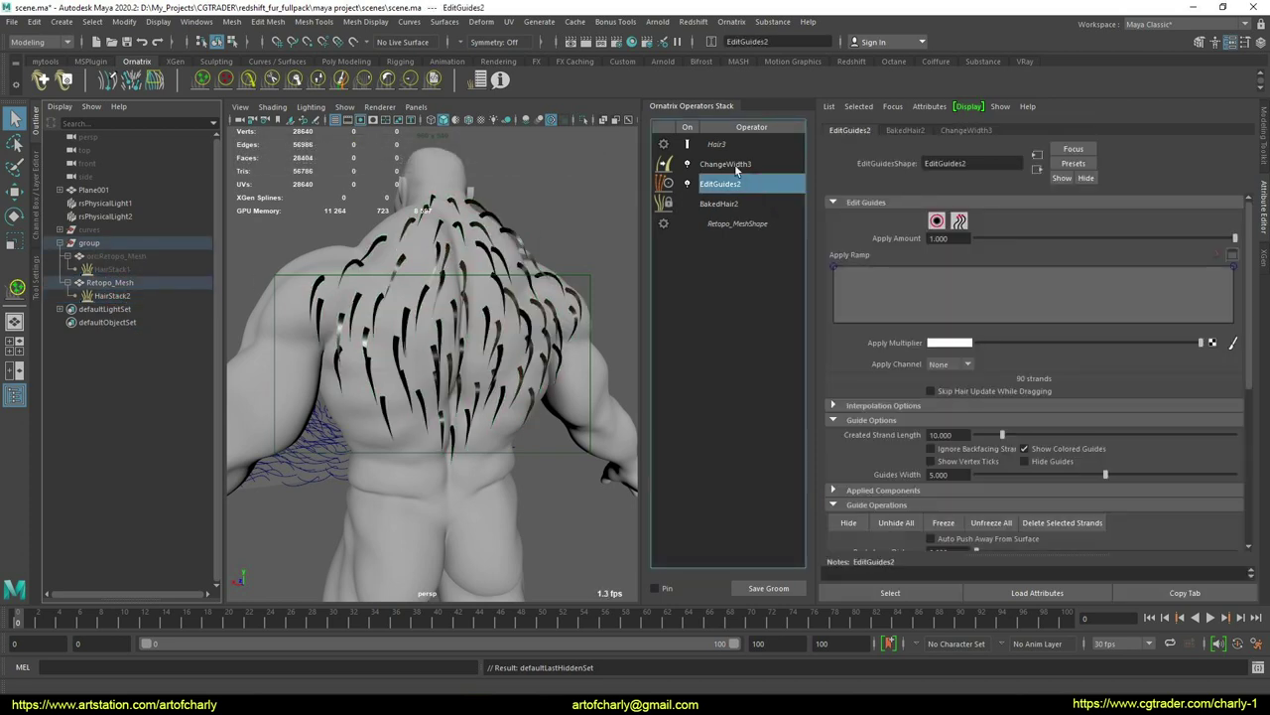
pyautogui.click(733, 22)
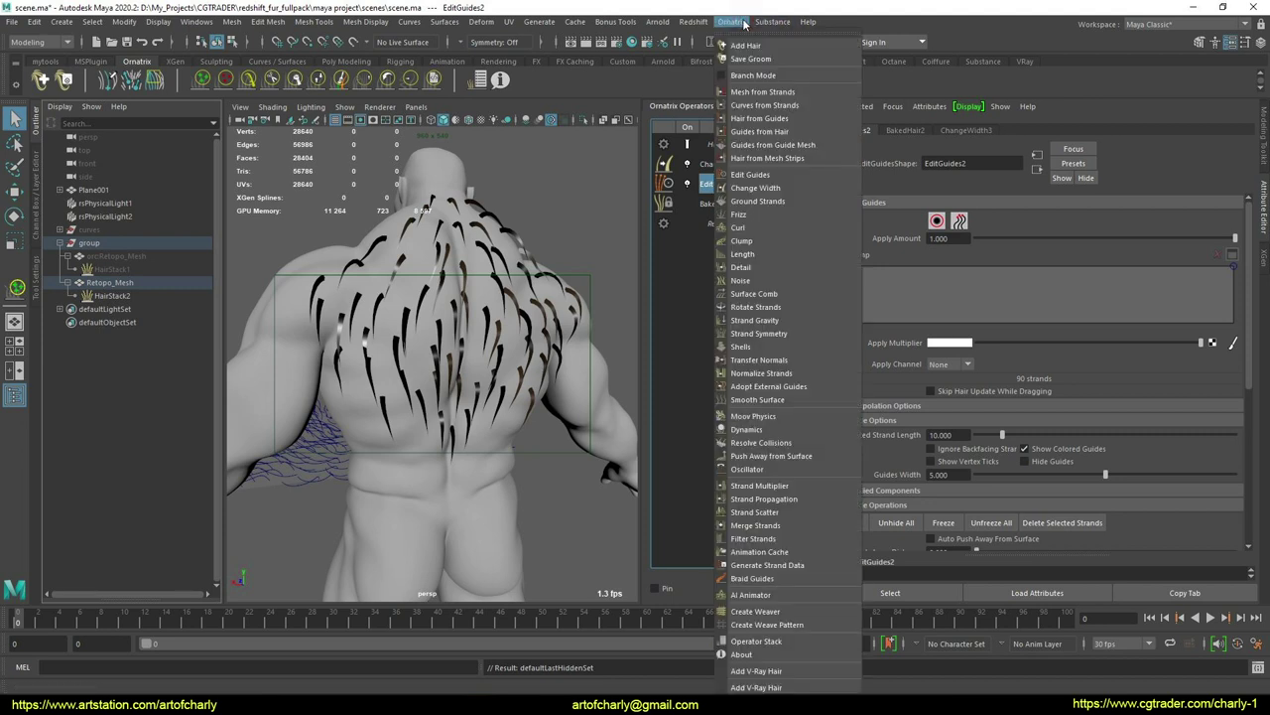
pyautogui.click(827, 131)
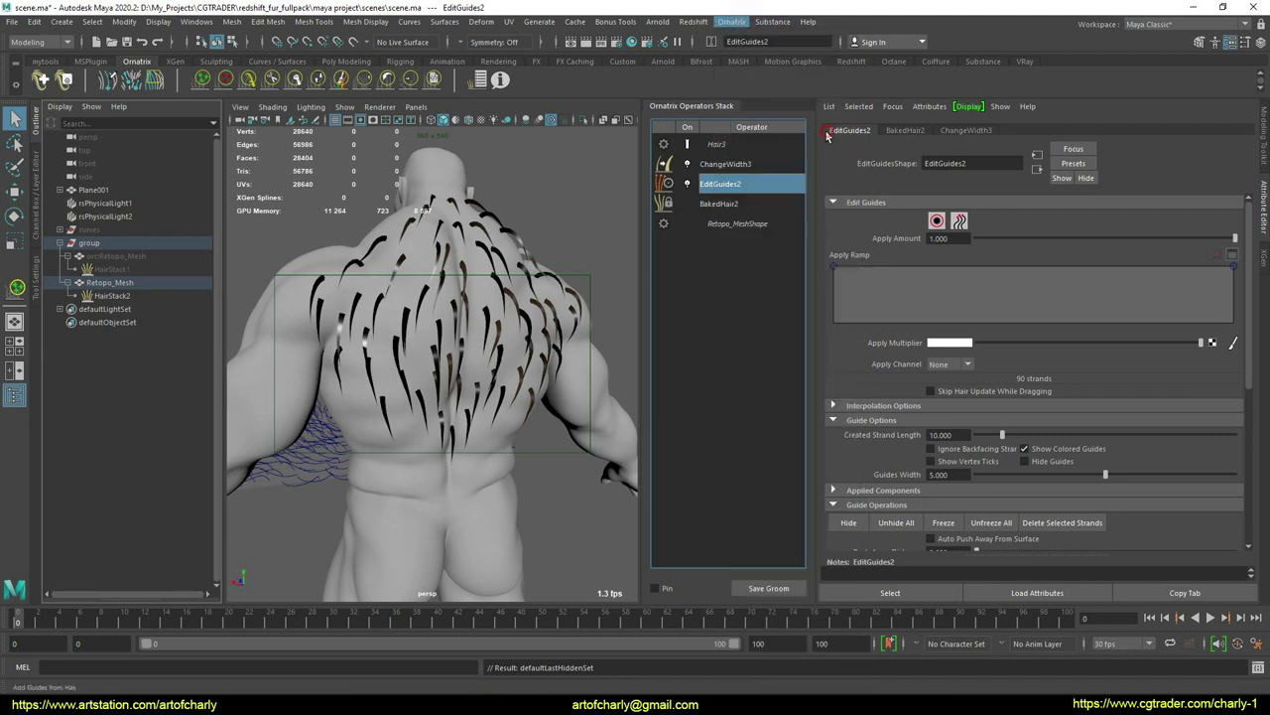
pyautogui.click(733, 22)
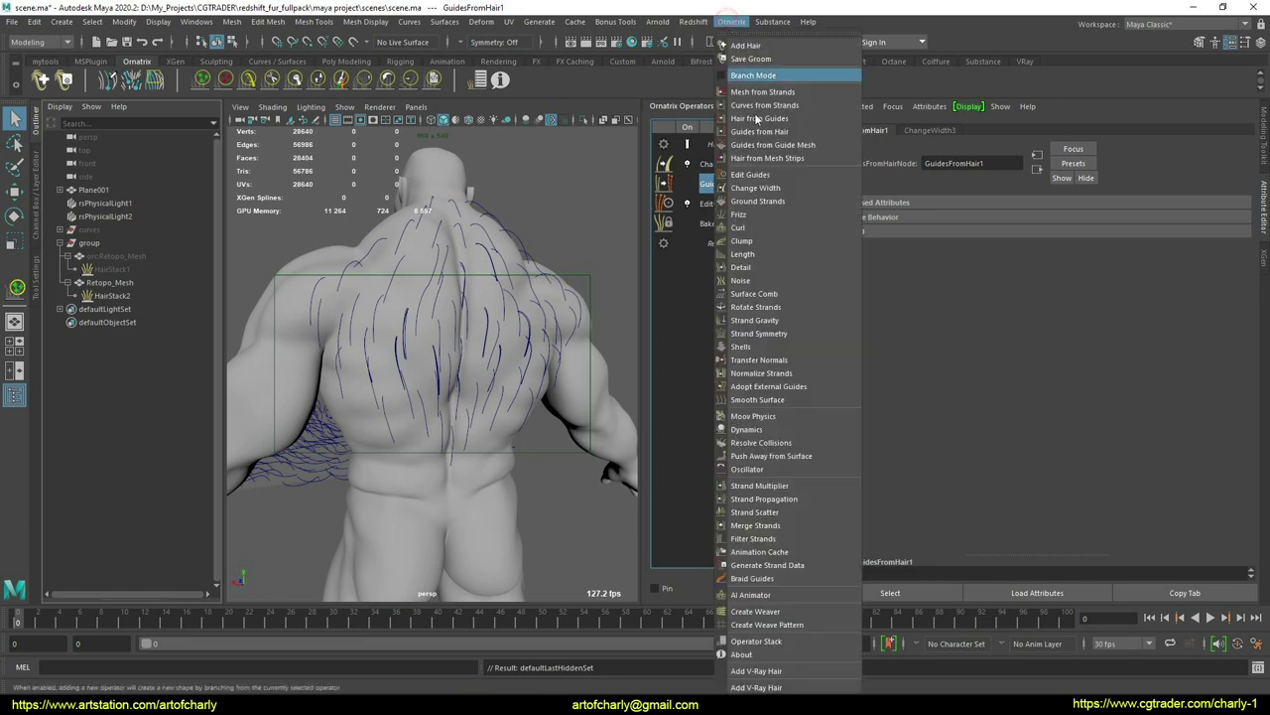
pyautogui.click(760, 173)
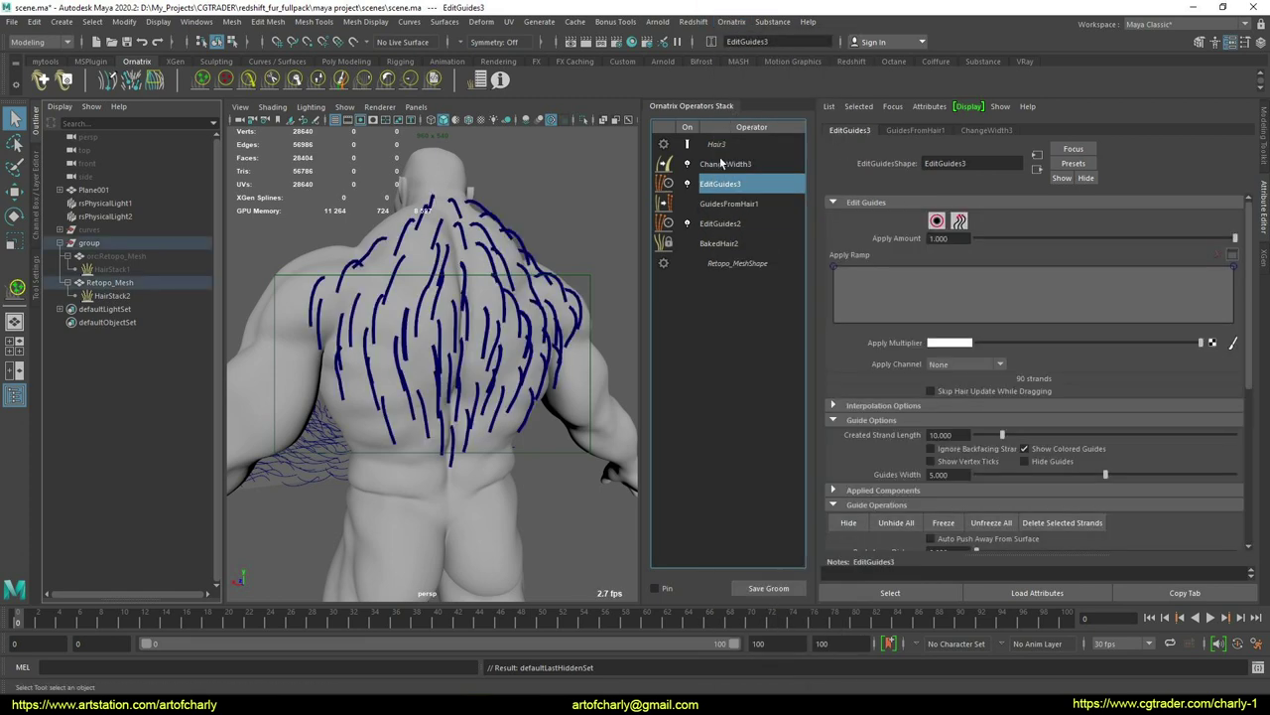
# - Delete the ChangeWidth3 operator from the duplicated hair stack
pyautogui.click(723, 164)
pyautogui.rightClick(723, 164)
pyautogui.click(764, 250)
# - Convert the duplicated guides into curves by adding a Curves from Strands operator above EditGuides3
pyautogui.click(727, 167)
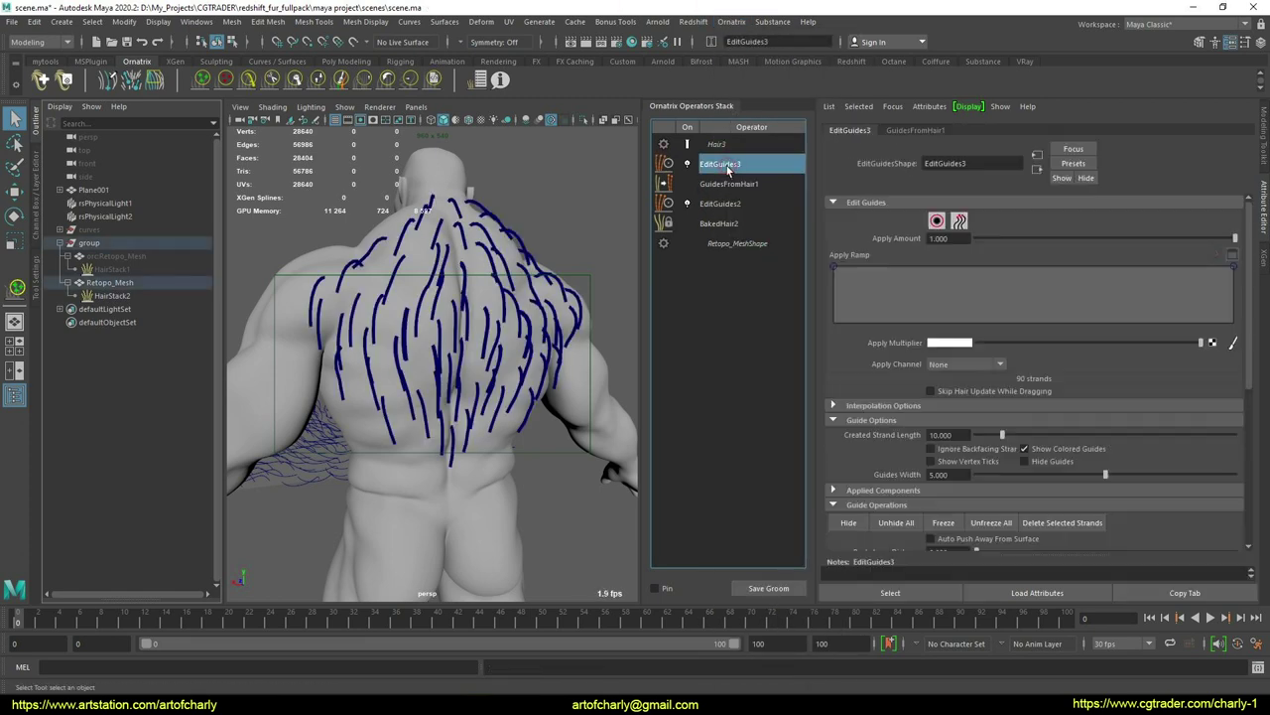
pyautogui.click(731, 22)
pyautogui.click(804, 109)
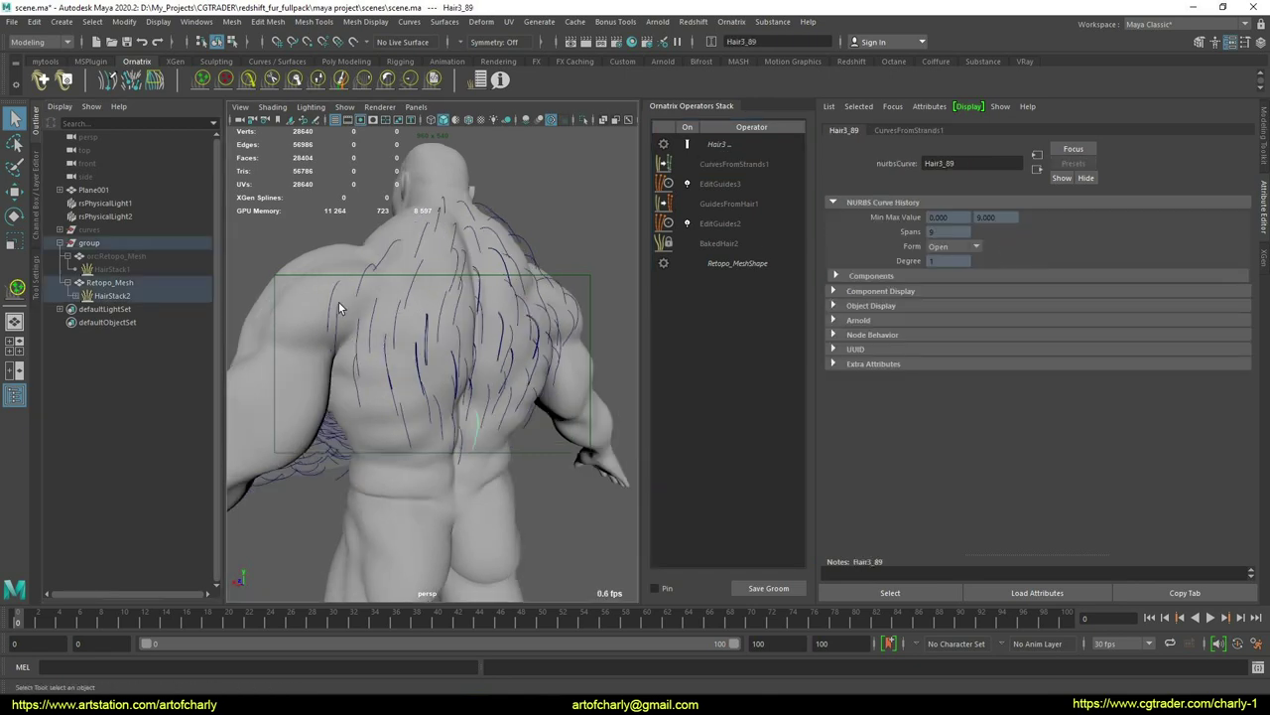
# - Remove the Ornatrix operator stack from HairStack2 so that only its converted curves remain
pyautogui.click(107, 297)
pyautogui.click(77, 296)
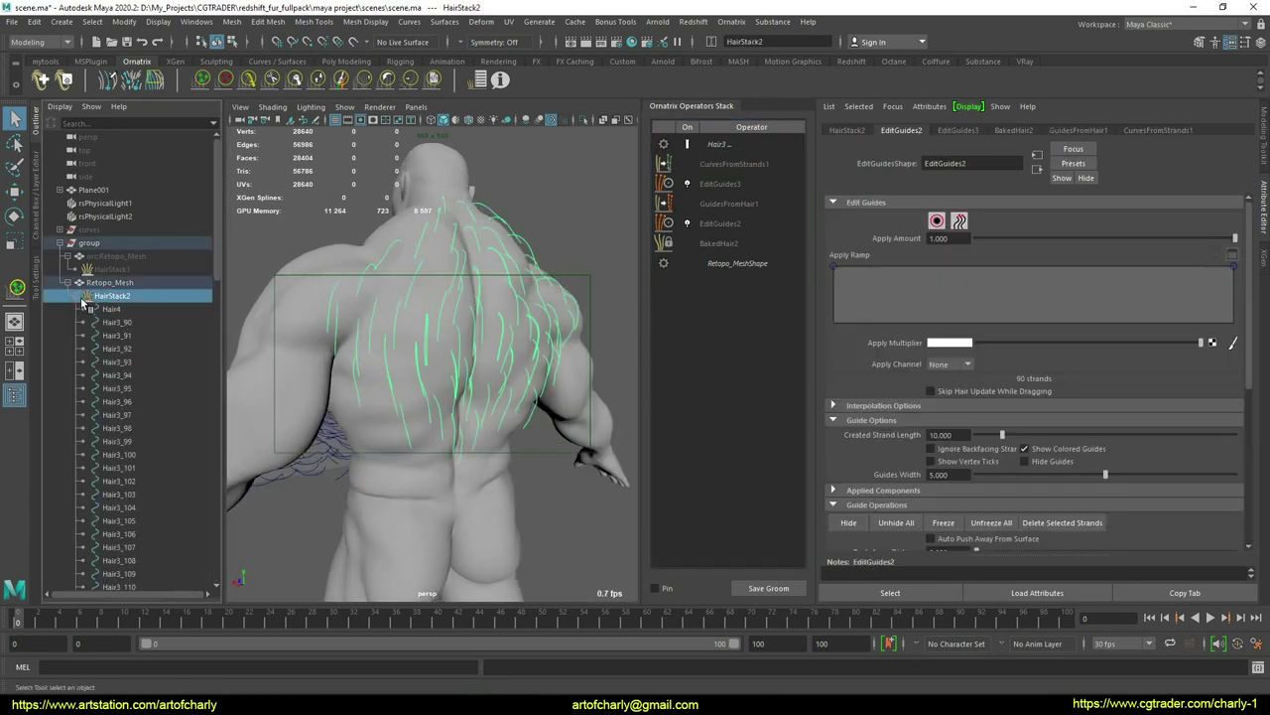
pyautogui.rightClick(728, 146)
pyautogui.click(782, 170)
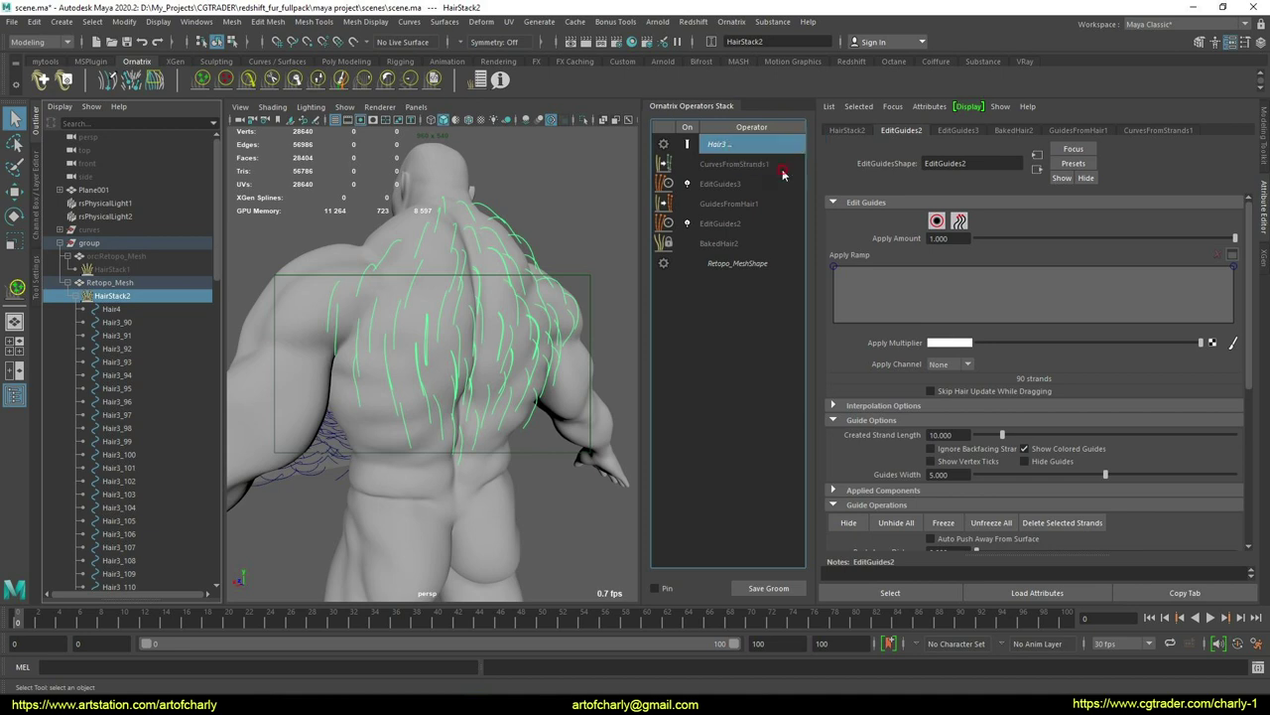
# - Move HairStack2 out of Retopo_Mesh to the top level of the scene hierarchy and hide it
pyautogui.click(79, 296)
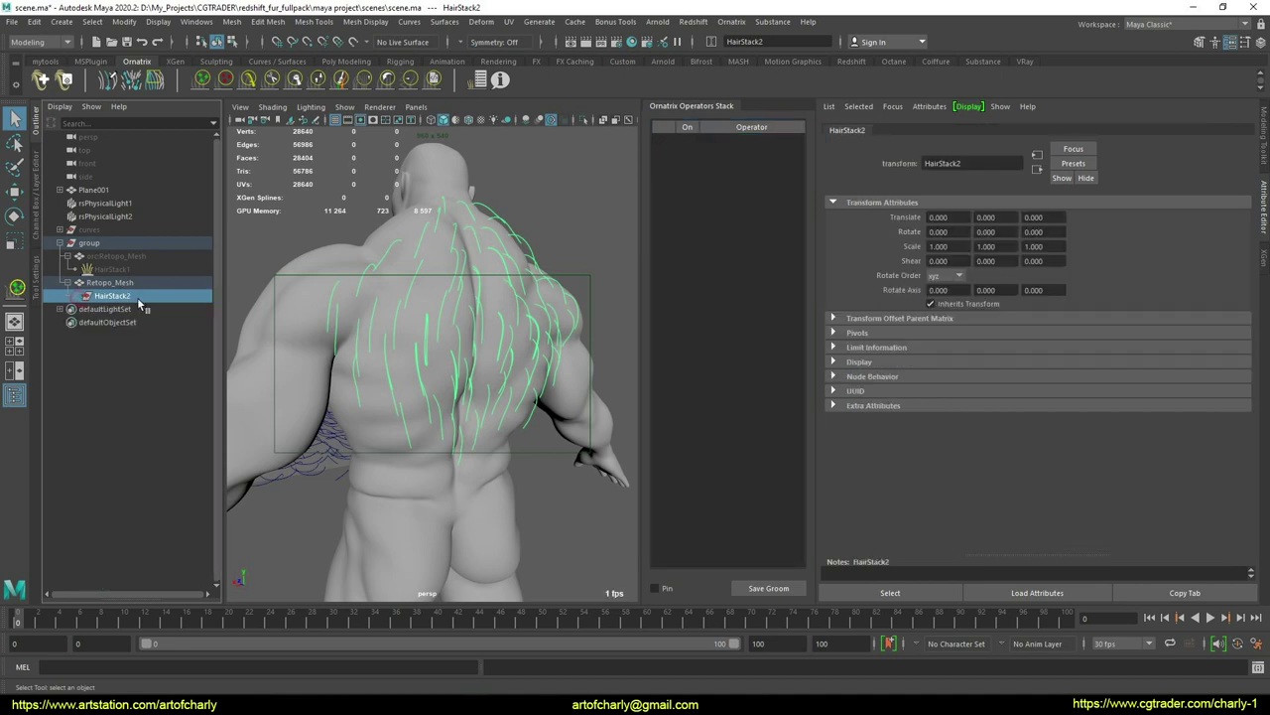
pyautogui.moveTo(91, 227); pyautogui.dragTo(62, 189, button='middle')
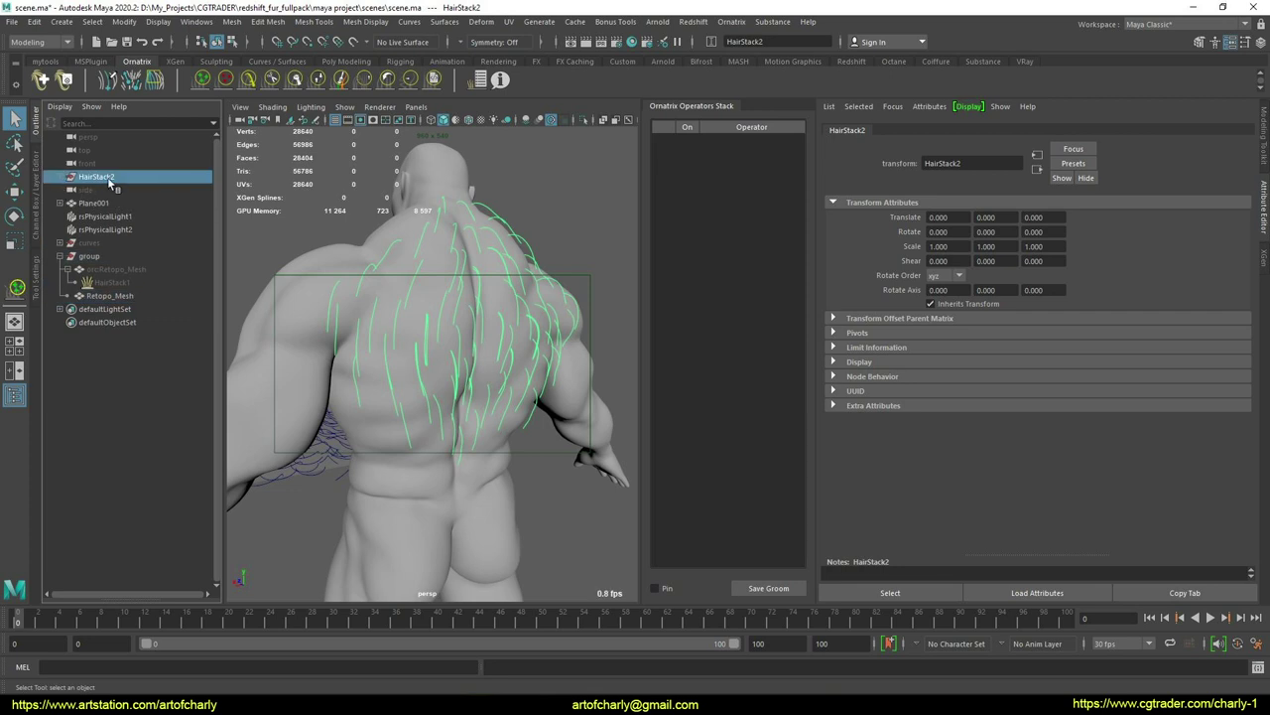
pyautogui.hotkey('ctrl', 'h')
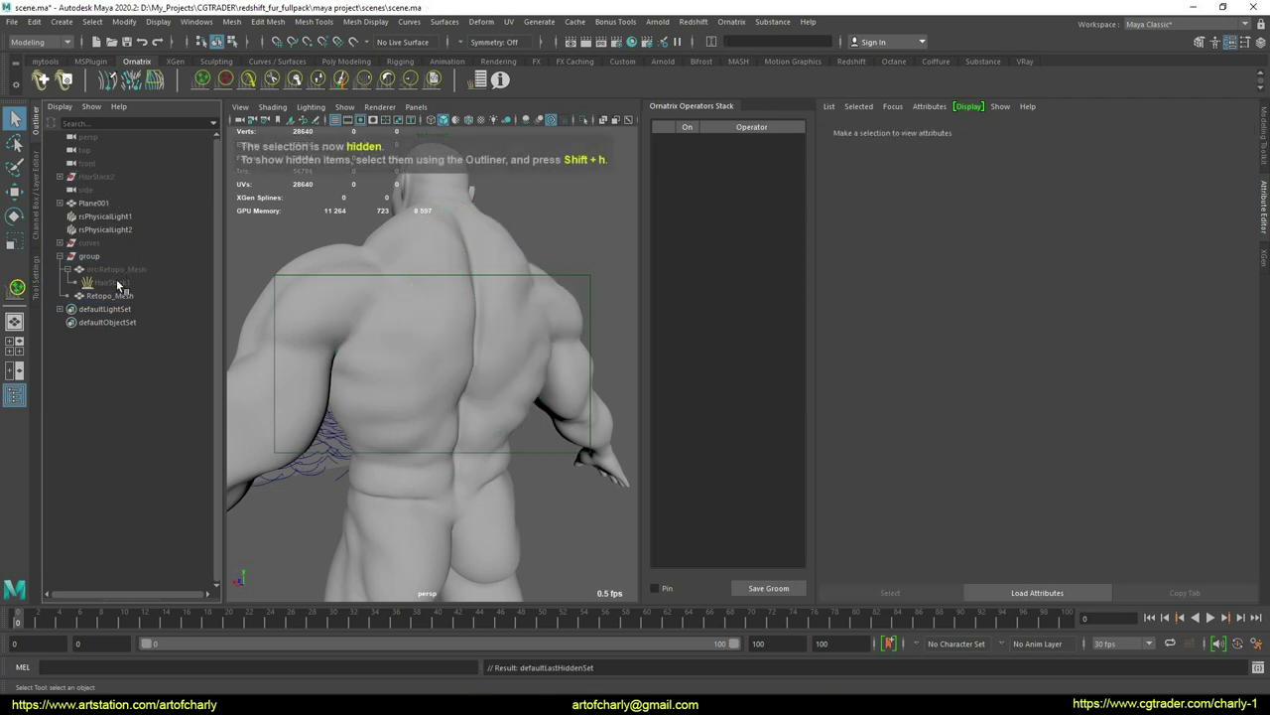
# - Delete the duplicated Retopo_Mesh from the group
pyautogui.click(96, 255)
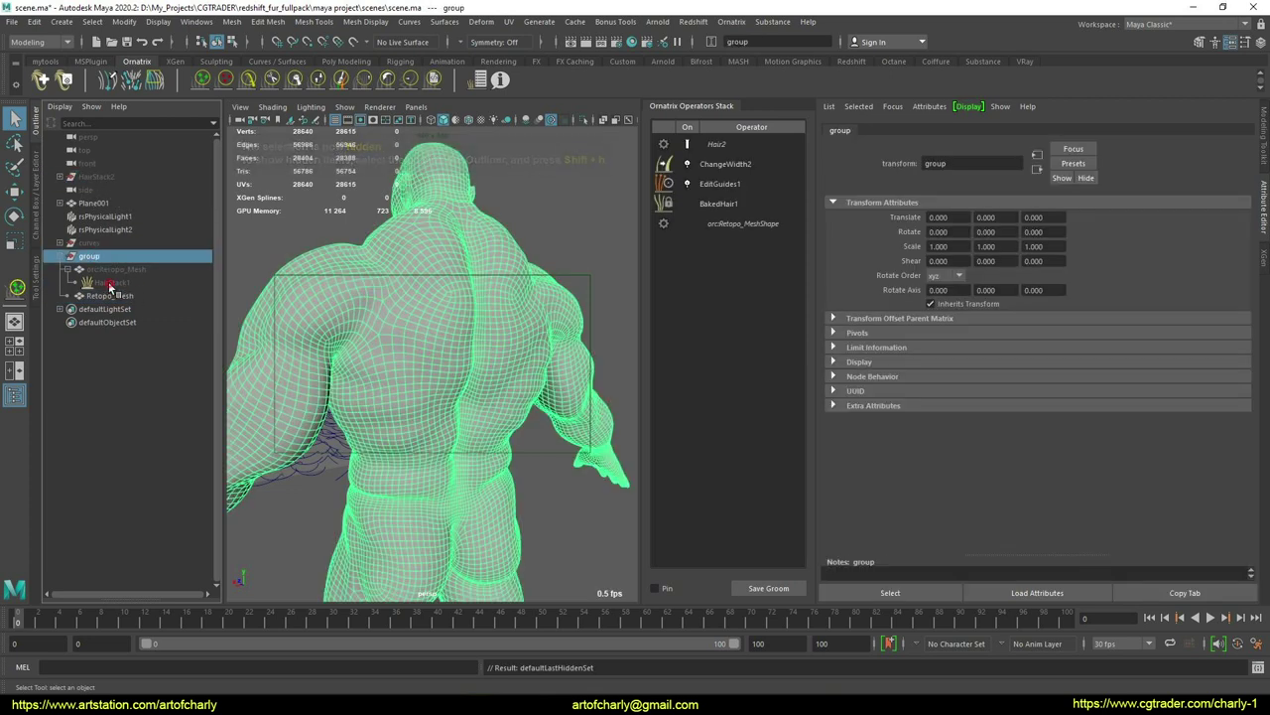
pyautogui.click(117, 283)
pyautogui.click(137, 297)
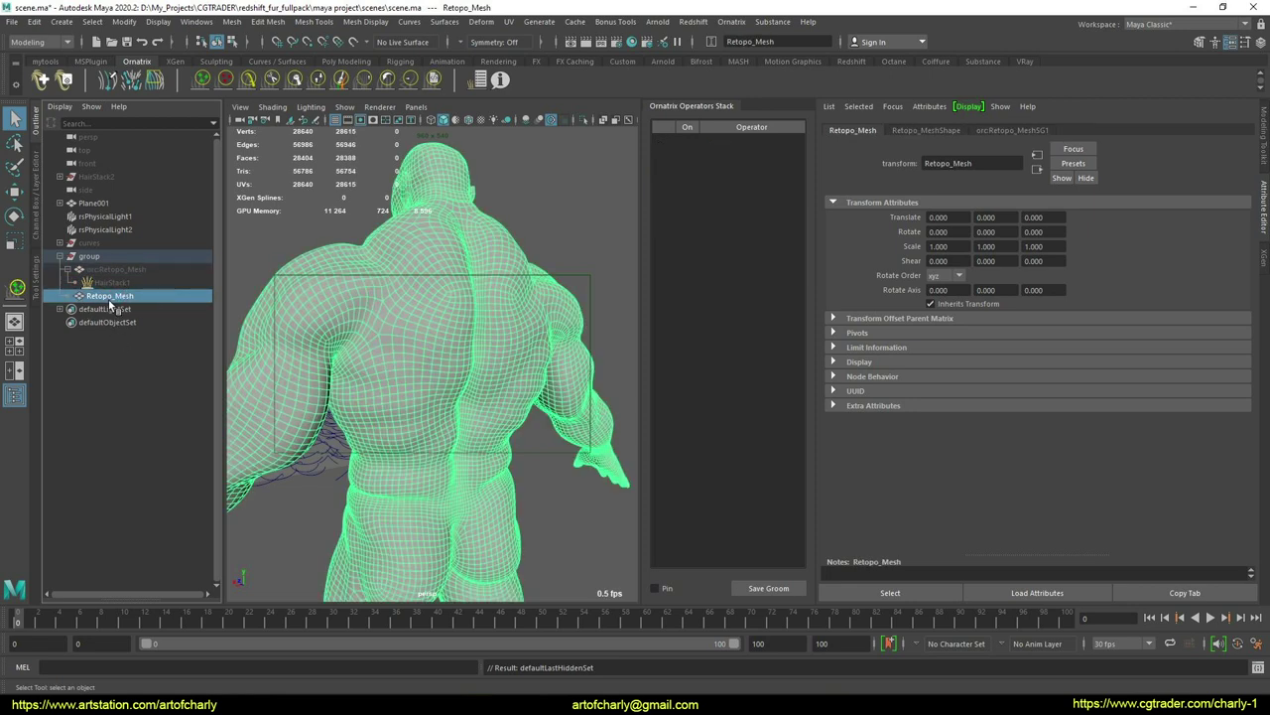
pyautogui.press('Delete')
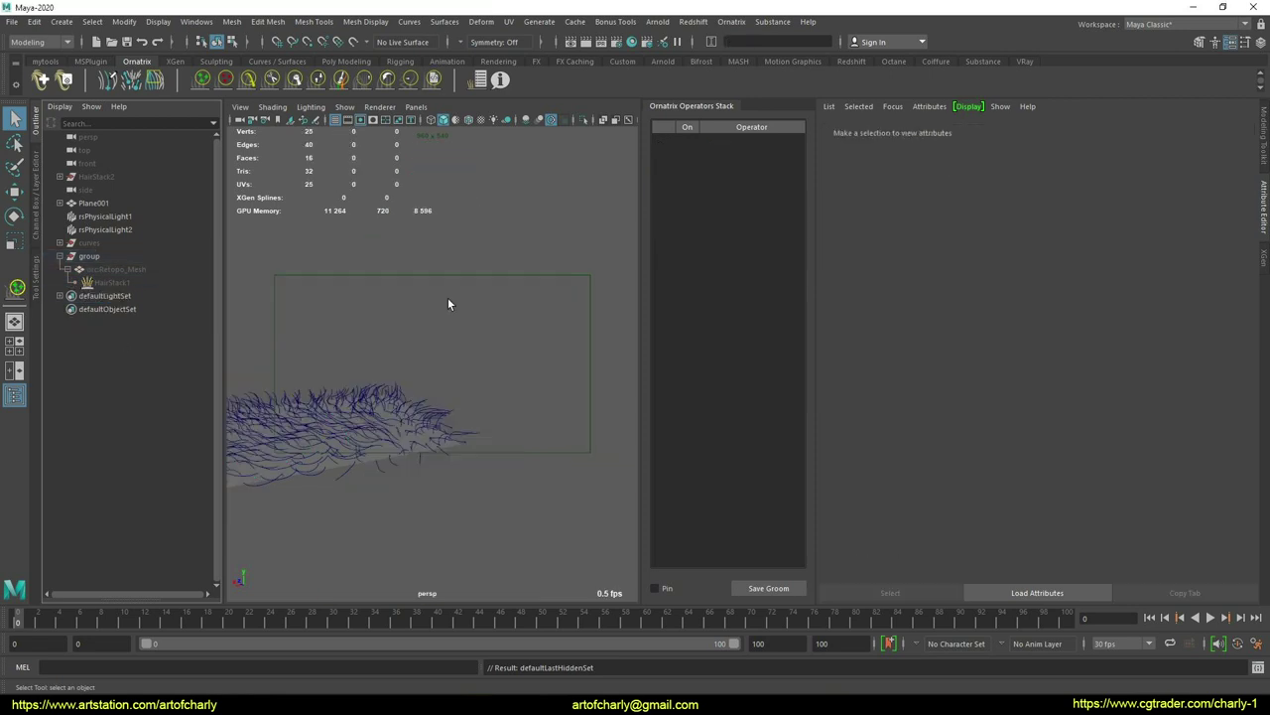
# - Unhide the original orc:Retopo_Mesh together with its HairStack1 and select the hair stack
pyautogui.click(209, 284)
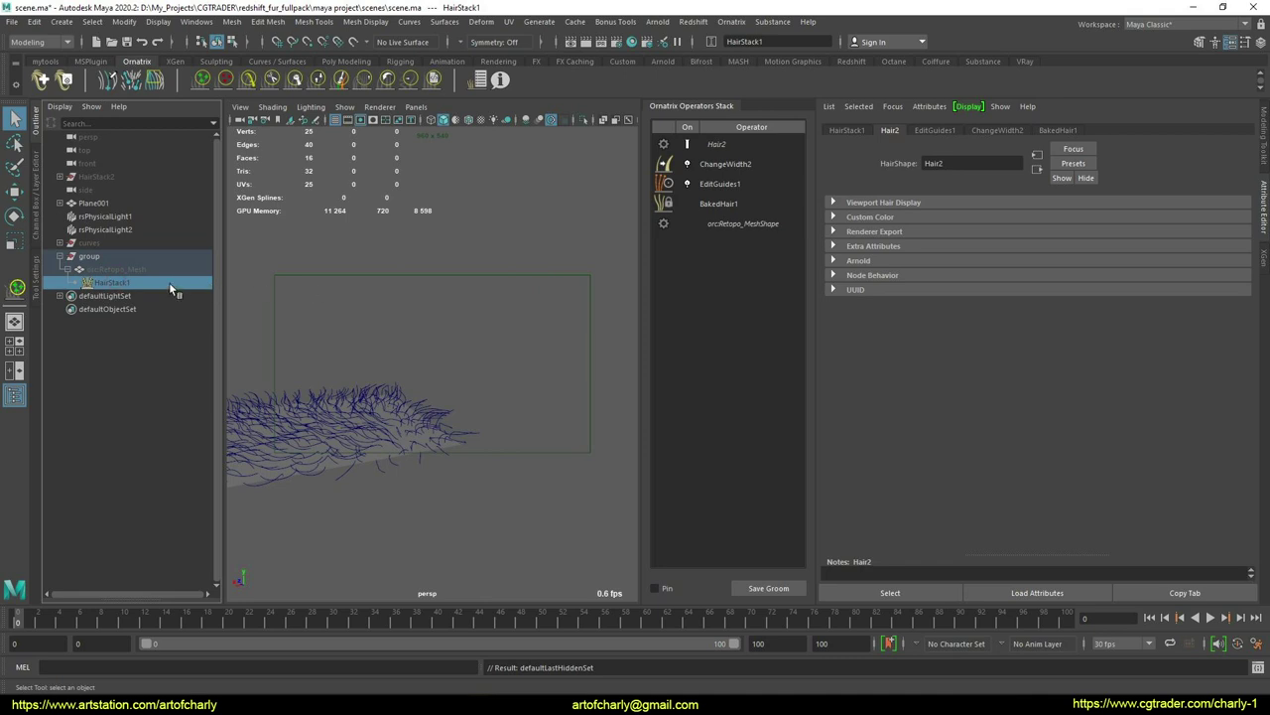
pyautogui.click(139, 271)
pyautogui.hotkey('shift', 'h')
pyautogui.click(122, 285)
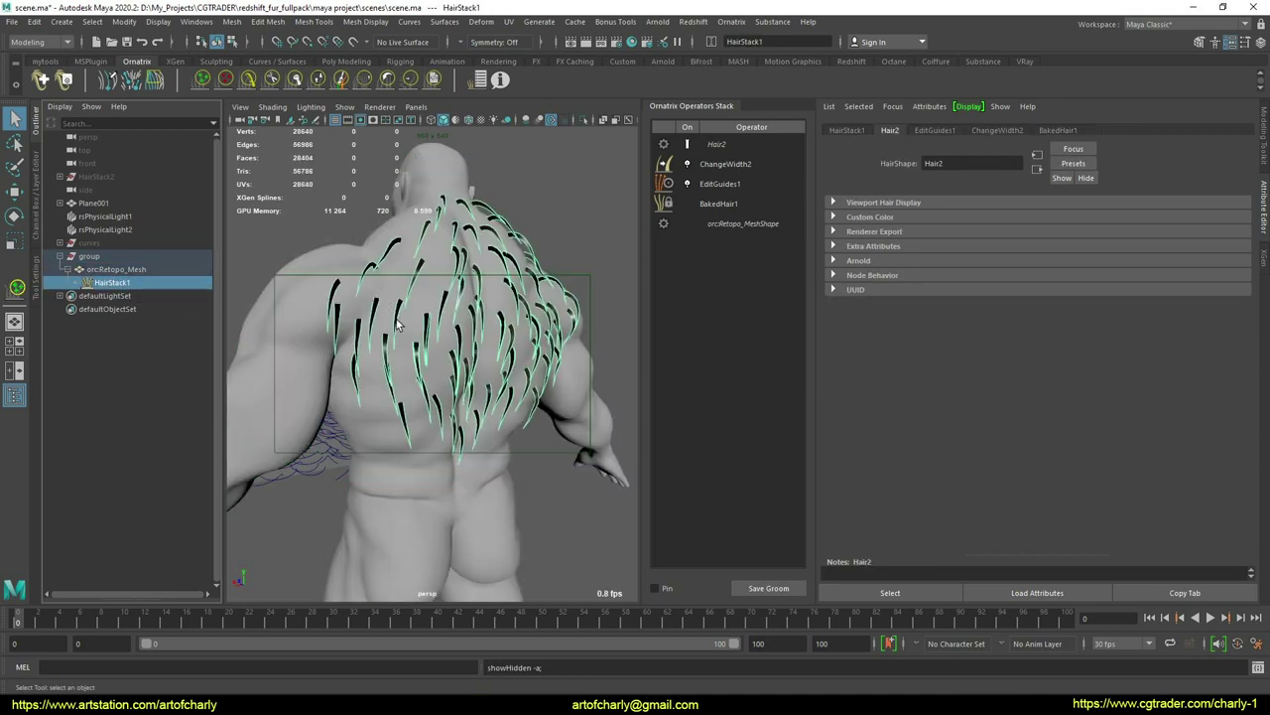
pyautogui.keyDown('alt'); pyautogui.moveTo(437, 407); pyautogui.dragTo(405, 288); pyautogui.keyUp('alt')
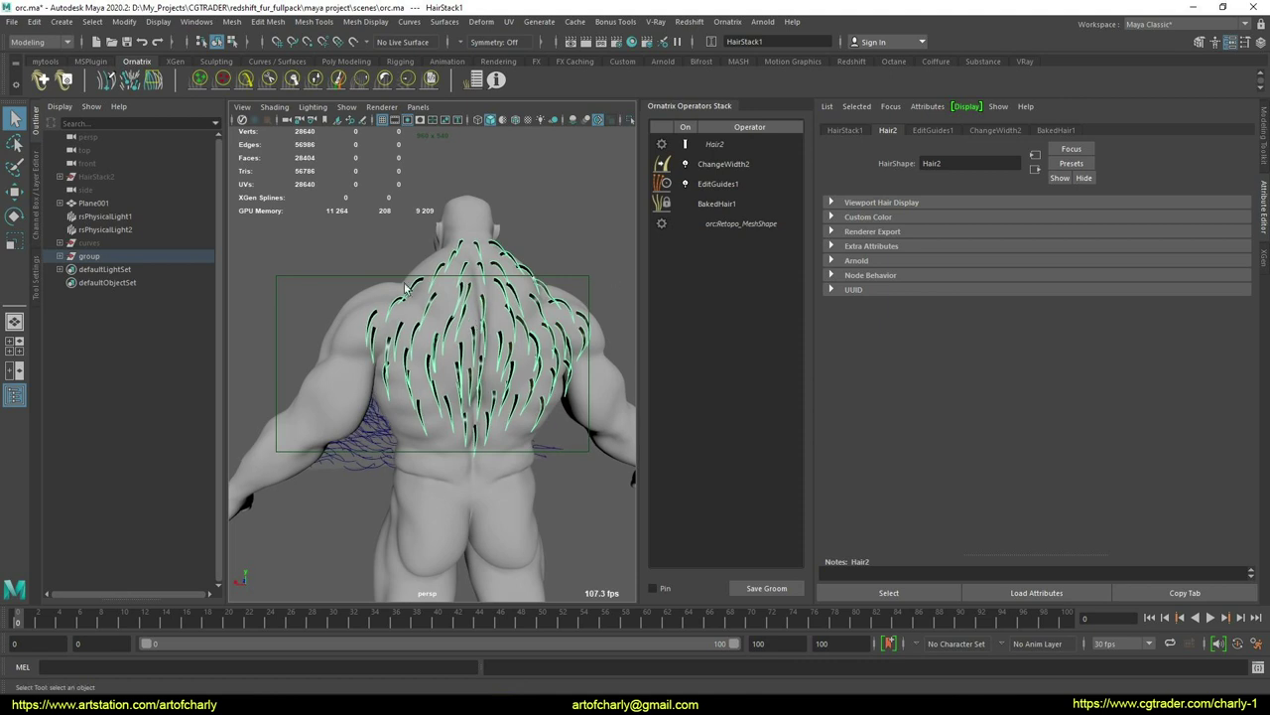
# - Add another Edit Guides operator above EditGuides1 in HairStack1
pyautogui.keyDown('alt'); pyautogui.moveTo(521, 311); pyautogui.dragTo(486, 330); pyautogui.keyUp('alt')
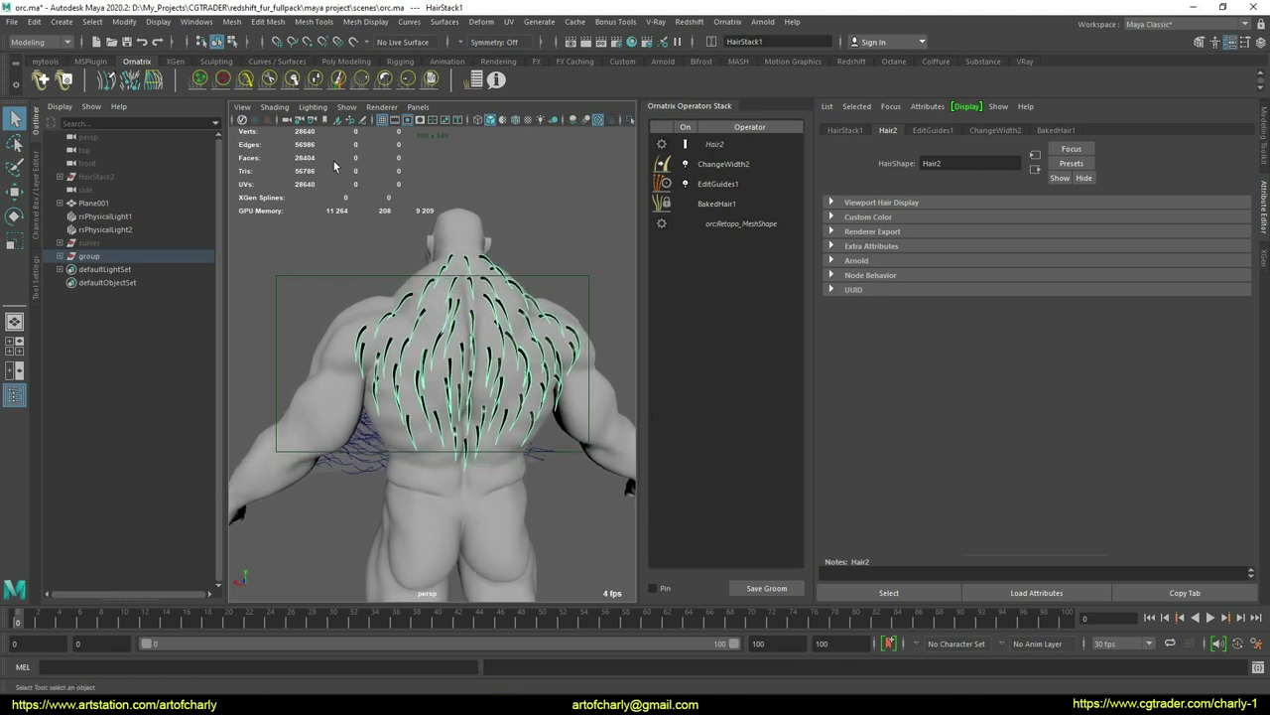
pyautogui.click(740, 186)
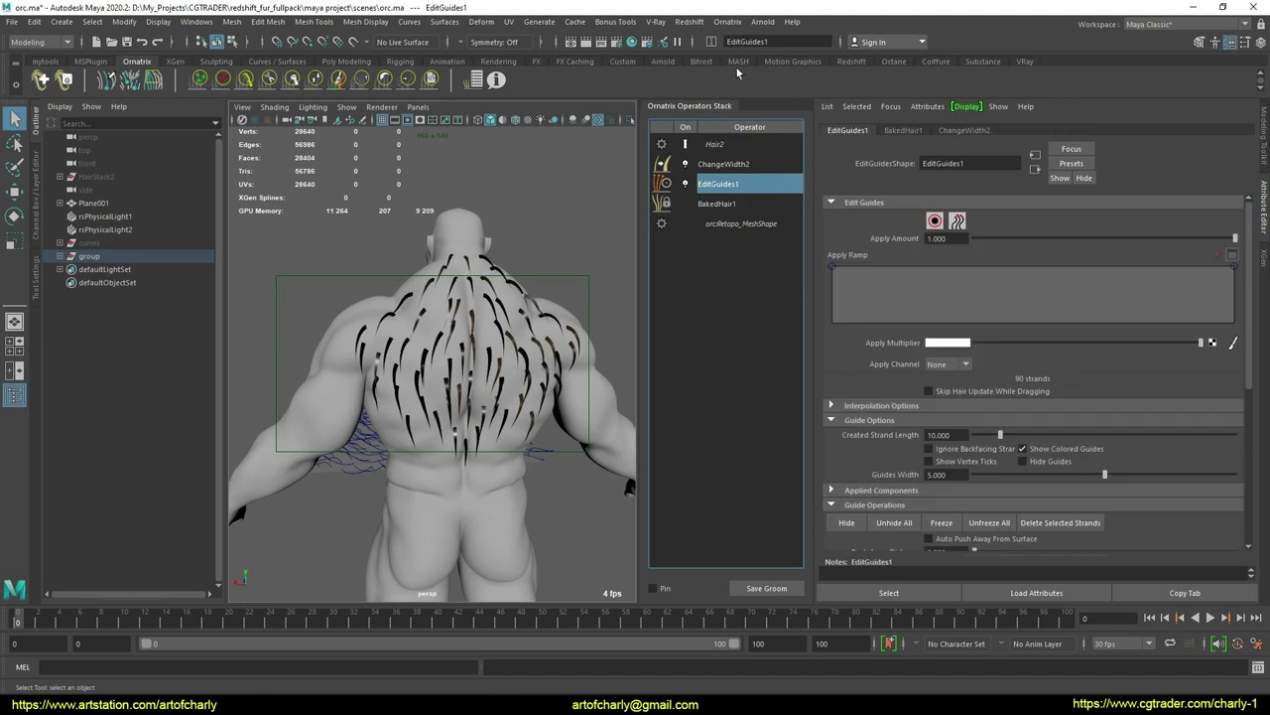
pyautogui.click(728, 21)
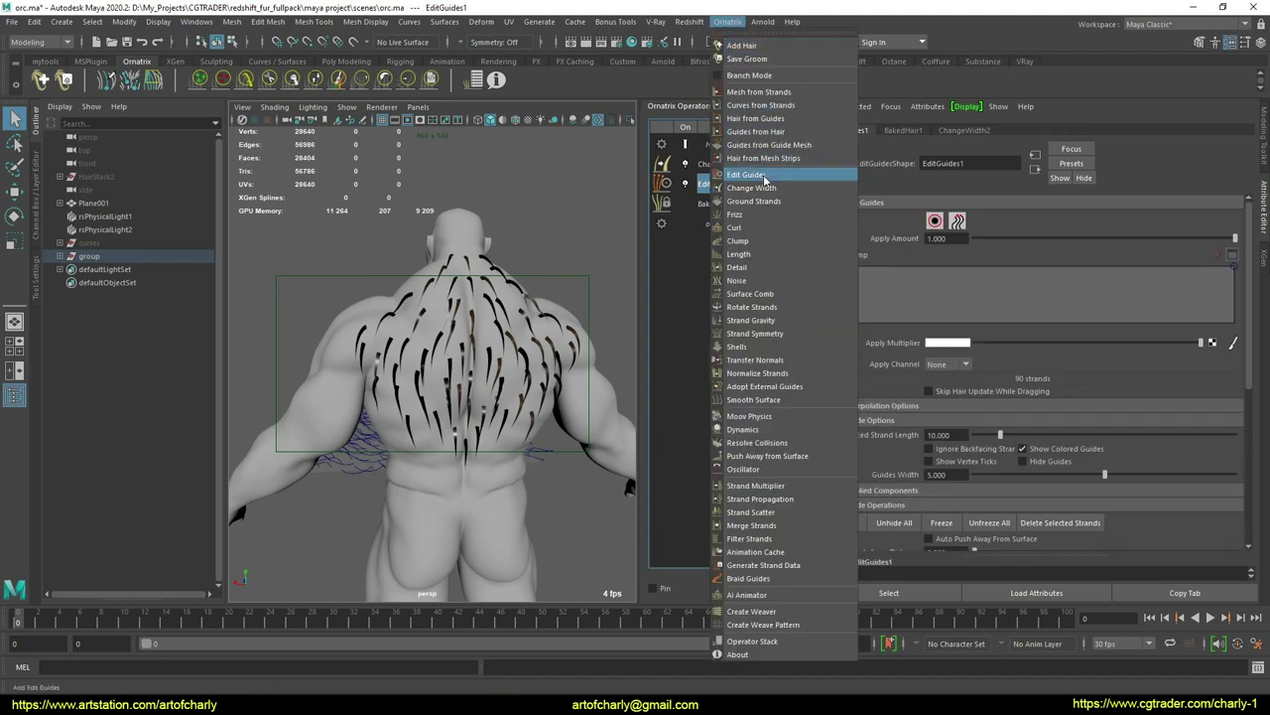
pyautogui.click(747, 174)
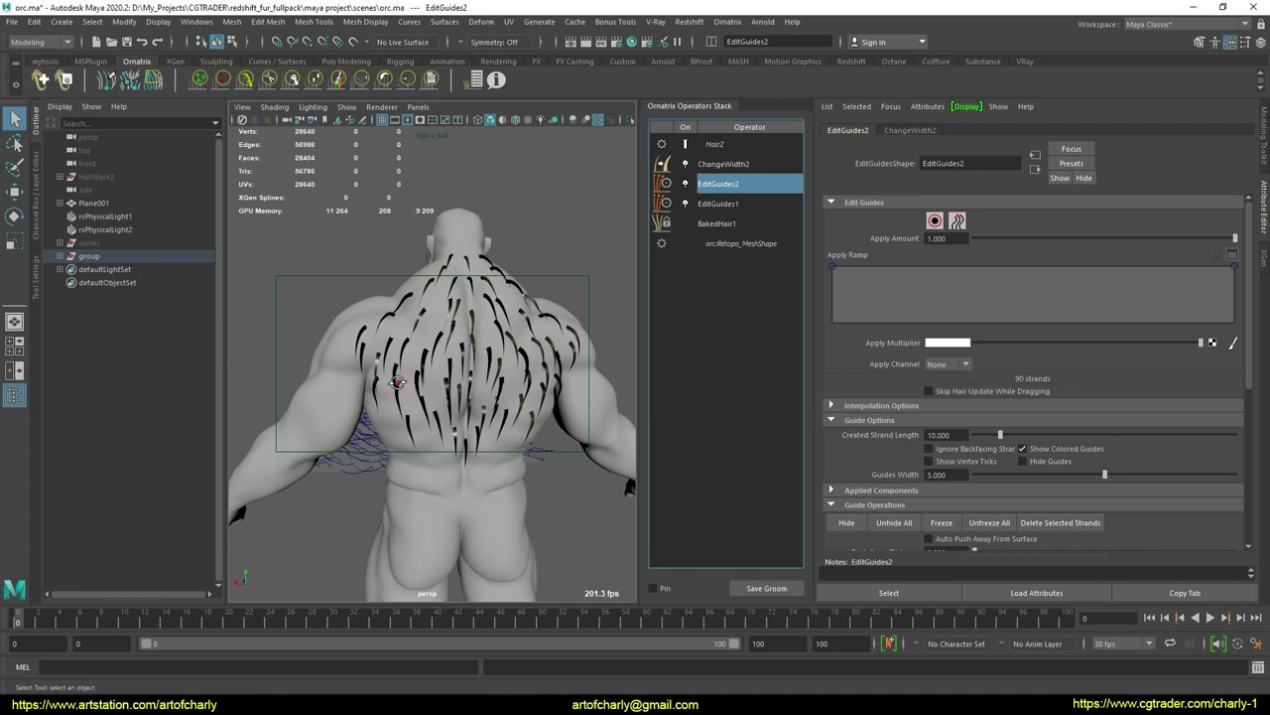
# - Activate the Ornatrix Create brush for EditGuides2 and set its size to 47 and root count to 200
pyautogui.keyDown('alt'); pyautogui.moveTo(397, 382); pyautogui.dragTo(586, 298); pyautogui.keyUp('alt')
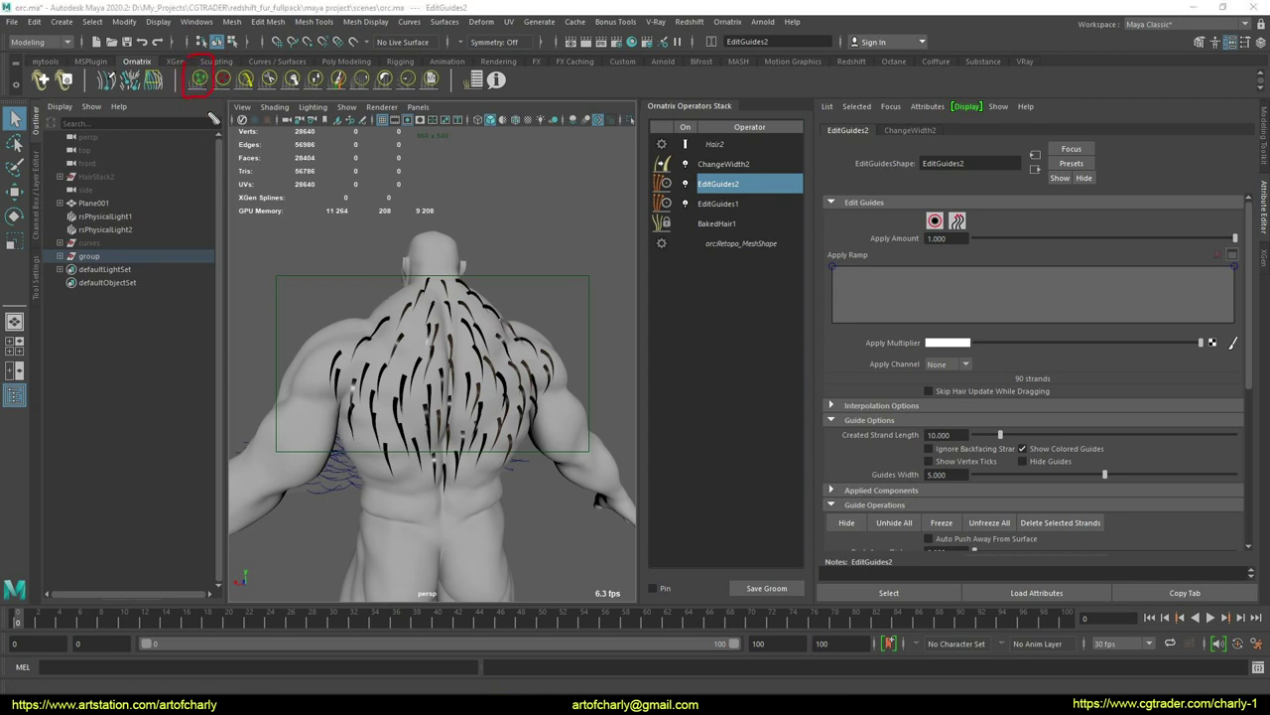
pyautogui.click(199, 79)
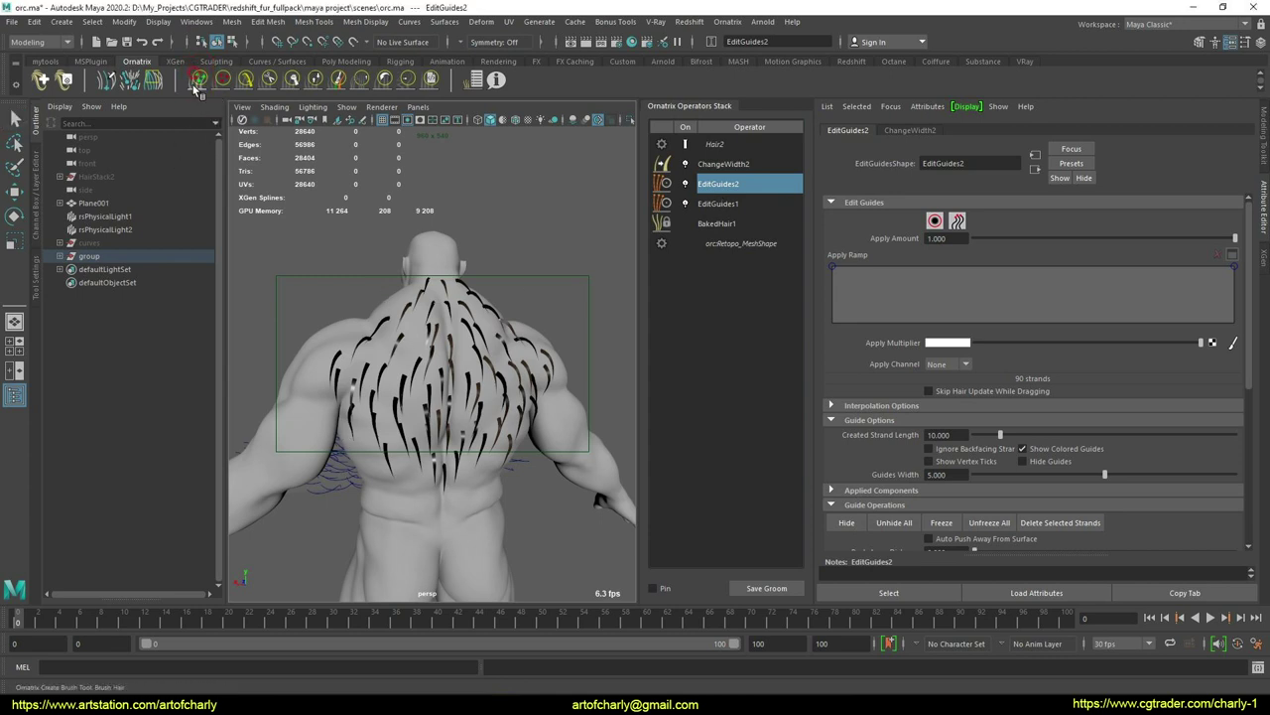
pyautogui.click(38, 282)
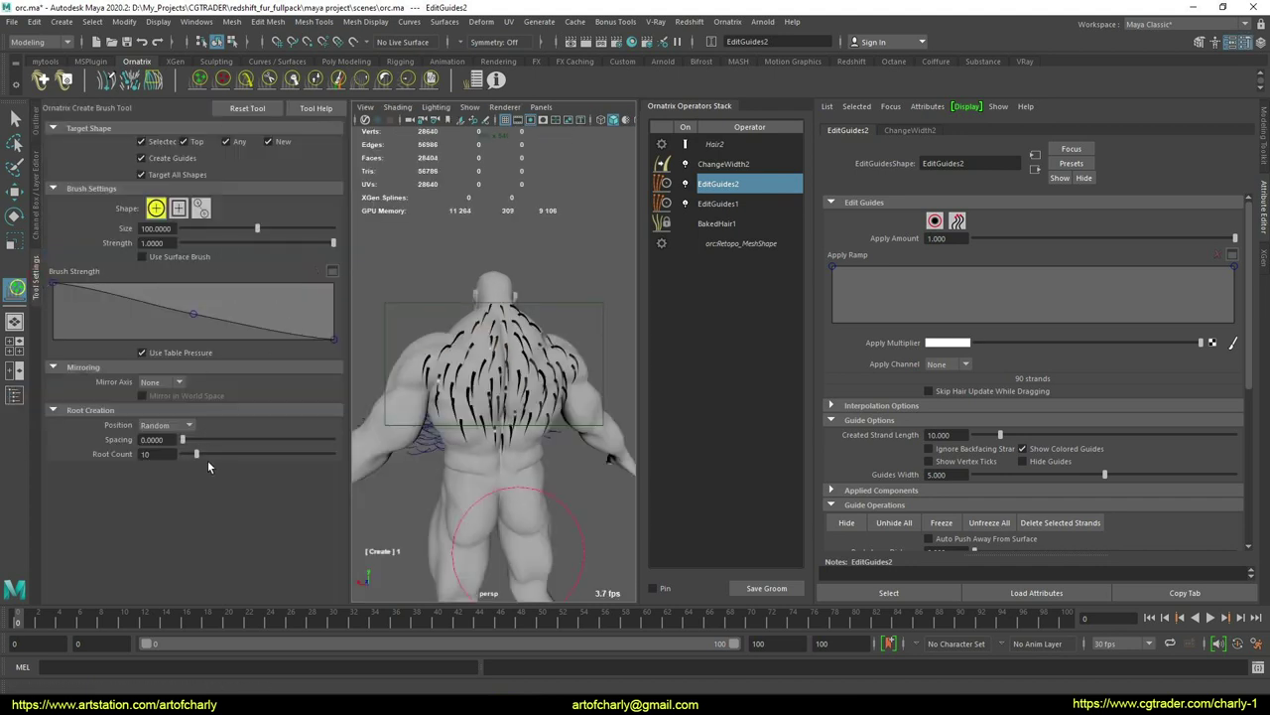
pyautogui.click(261, 454)
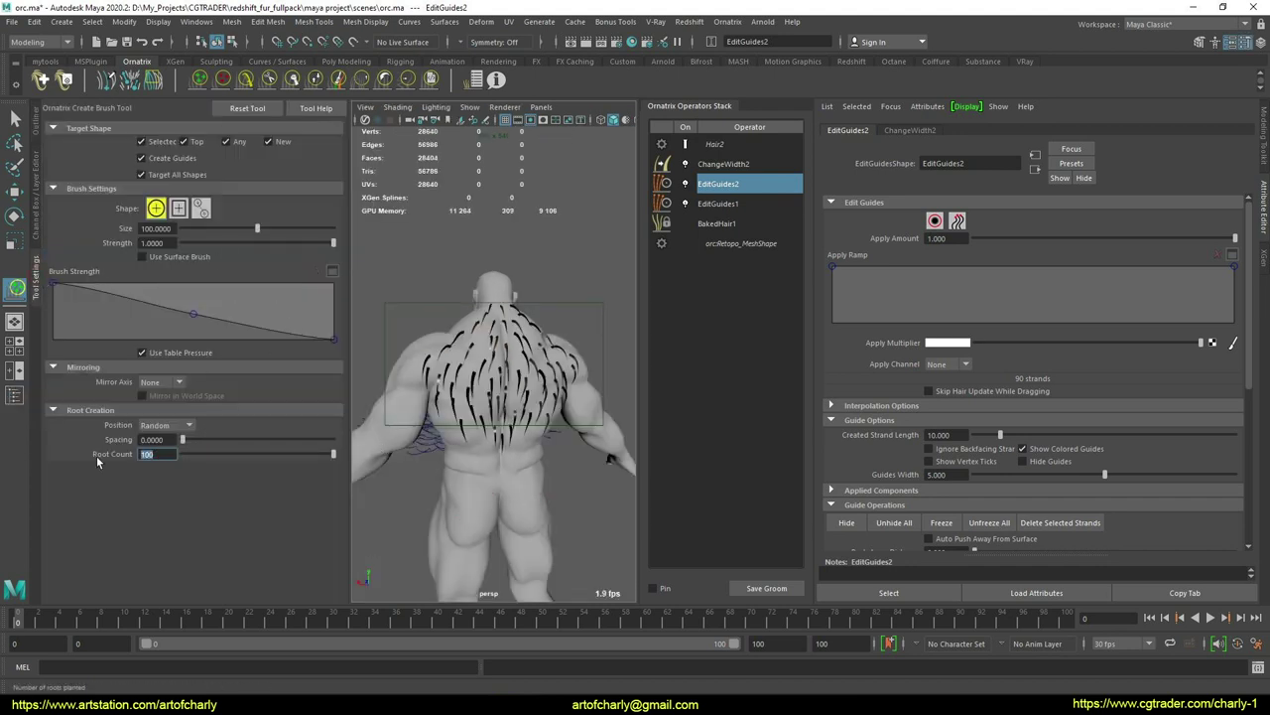
pyautogui.write('200')
pyautogui.press('Return')
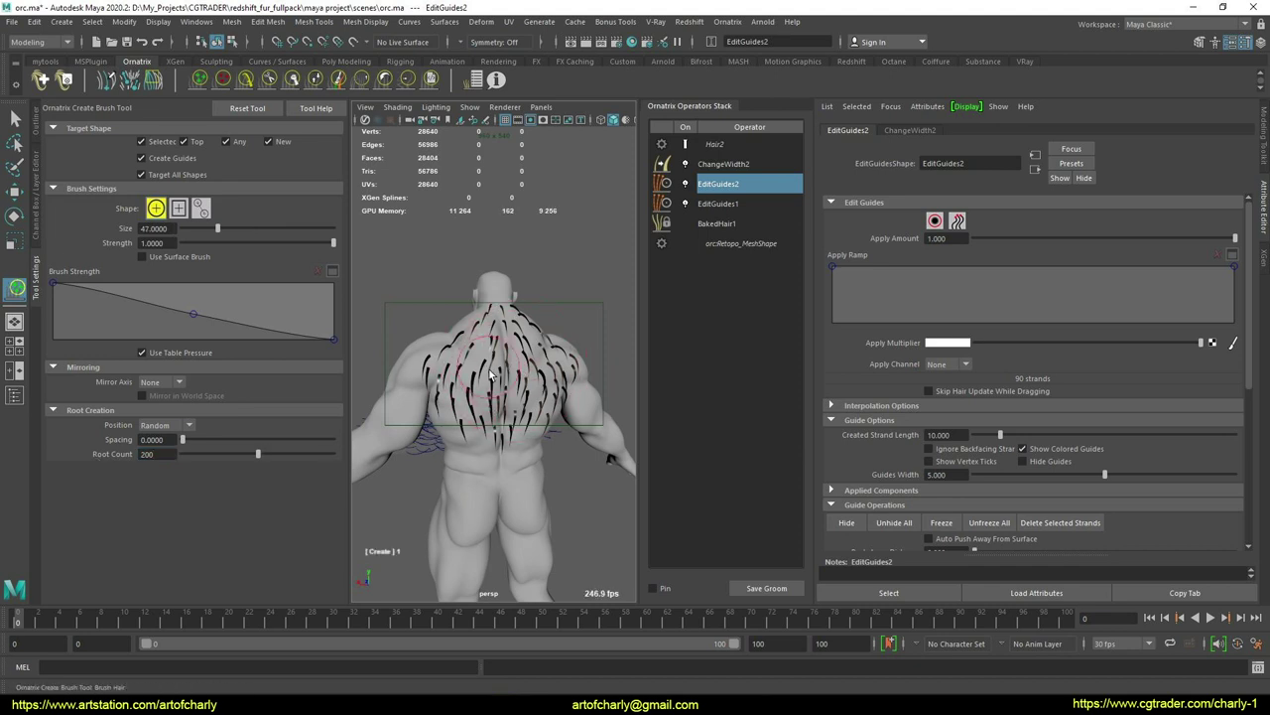
# - Paint dense strands over the orc's neck base and shoulders with the Create brush
pyautogui.keyDown('alt'); pyautogui.moveTo(500, 361); pyautogui.dragTo(521, 341); pyautogui.keyUp('alt')
pyautogui.keyDown('alt'); pyautogui.moveTo(457, 369); pyautogui.dragTo(511, 383, button='right'); pyautogui.keyUp('alt')
pyautogui.keyDown('alt'); pyautogui.moveTo(511, 383); pyautogui.dragTo(484, 413); pyautogui.keyUp('alt')
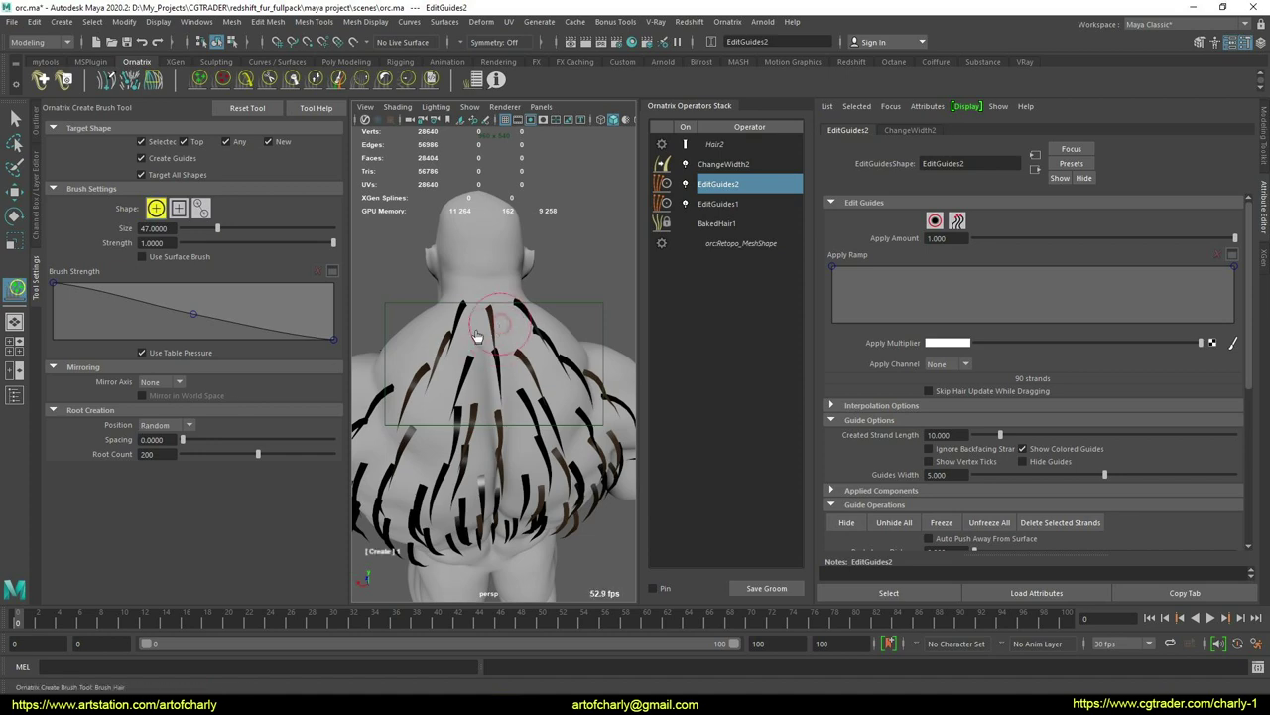
pyautogui.moveTo(476, 335)
pyautogui.mouseDown()
pyautogui.moveTo(486, 347)
pyautogui.moveTo(519, 332)
pyautogui.moveTo(553, 375)
pyautogui.moveTo(589, 385)
pyautogui.moveTo(481, 384)
pyautogui.moveTo(489, 403)
pyautogui.moveTo(504, 383)
pyautogui.moveTo(511, 399)
pyautogui.mouseUp()
pyautogui.scroll(4, 490, 397)
pyautogui.keyDown('alt'); pyautogui.moveTo(435, 386); pyautogui.dragTo(456, 395, button='middle'); pyautogui.keyUp('alt')
pyautogui.moveTo(456, 395)
pyautogui.keyDown('alt'); pyautogui.mouseDown()
pyautogui.moveTo(483, 411)
pyautogui.moveTo(509, 340)
pyautogui.moveTo(436, 417)
pyautogui.mouseUp(); pyautogui.keyUp('alt')
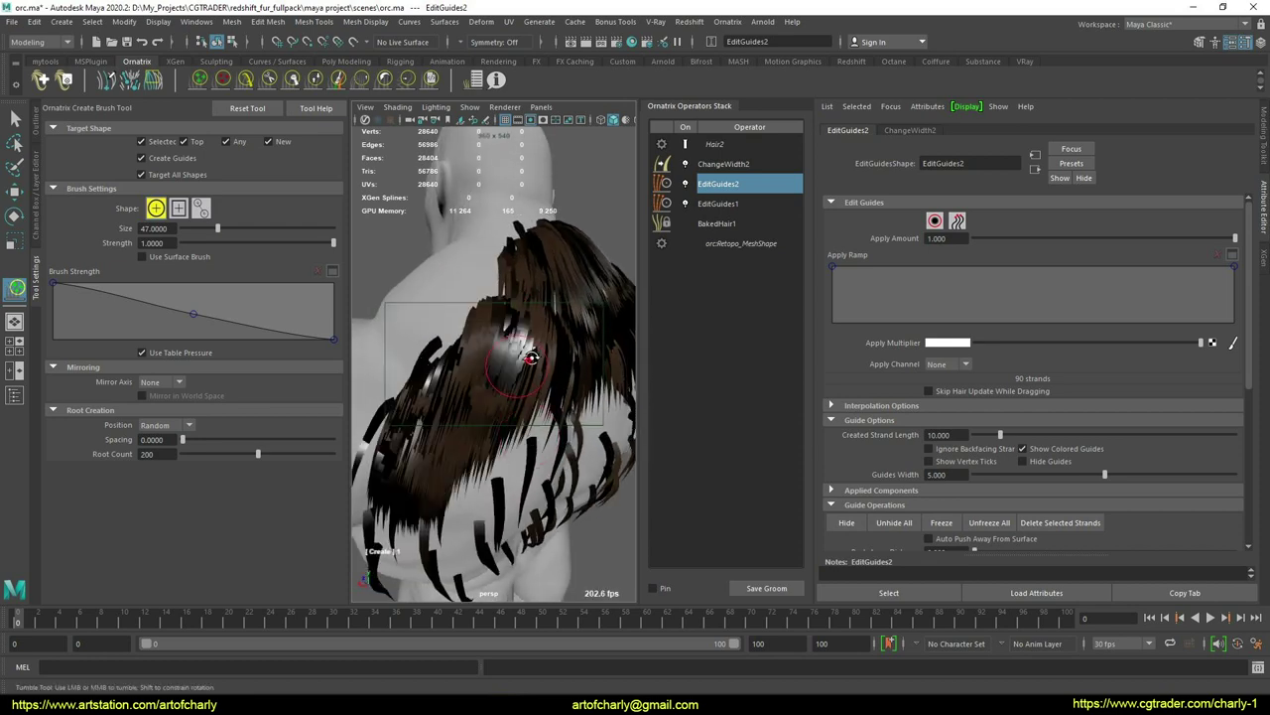
# - Reduce the brush's root count to 50 and paint strands over the remaining bare areas of the back
pyautogui.keyDown('alt'); pyautogui.moveTo(531, 357); pyautogui.dragTo(542, 381); pyautogui.keyUp('alt')
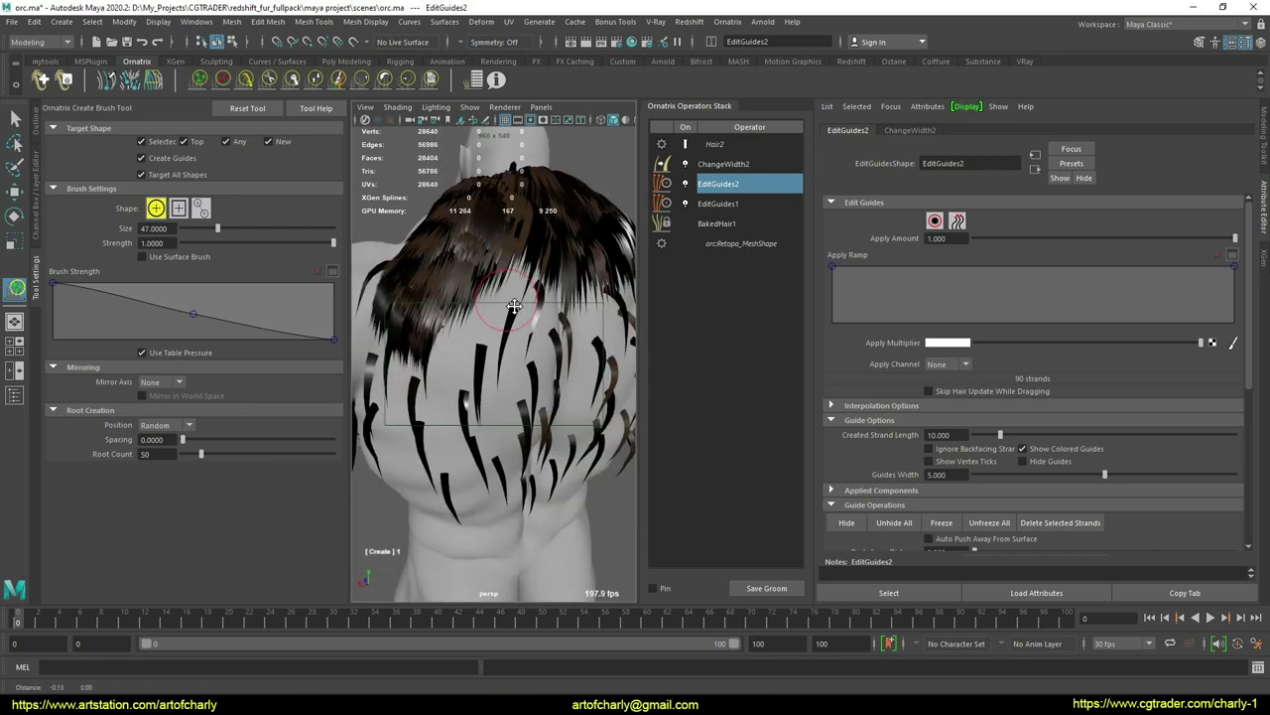
pyautogui.keyDown('alt'); pyautogui.moveTo(514, 306); pyautogui.dragTo(526, 315, button='middle'); pyautogui.keyUp('alt')
pyautogui.moveTo(521, 328)
pyautogui.mouseDown()
pyautogui.moveTo(481, 358)
pyautogui.moveTo(529, 380)
pyautogui.moveTo(463, 464)
pyautogui.moveTo(486, 432)
pyautogui.mouseUp()
pyautogui.moveTo(513, 379)
pyautogui.keyDown('alt'); pyautogui.mouseDown()
pyautogui.moveTo(491, 375)
pyautogui.moveTo(499, 332)
pyautogui.moveTo(534, 303)
pyautogui.moveTo(569, 353)
pyautogui.moveTo(567, 421)
pyautogui.moveTo(507, 374)
pyautogui.mouseUp(); pyautogui.keyUp('alt')
pyautogui.keyDown('alt'); pyautogui.moveTo(507, 375); pyautogui.dragTo(503, 399, button='middle'); pyautogui.keyUp('alt')
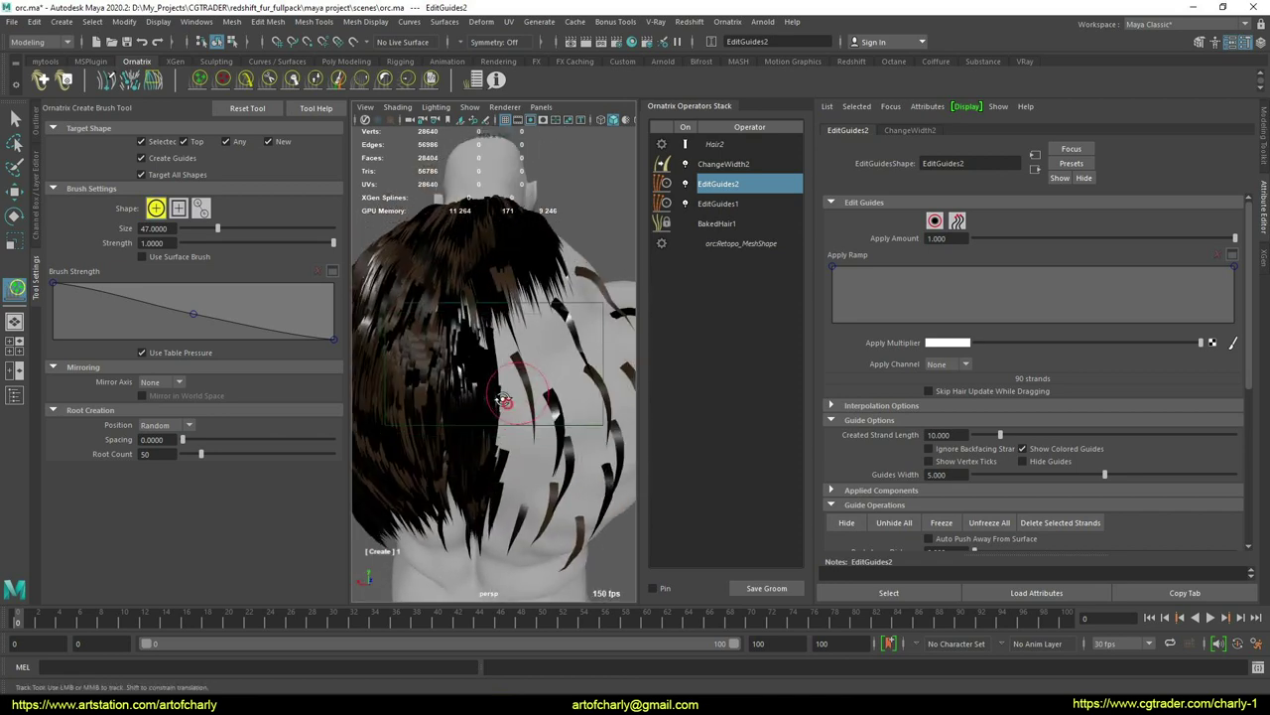
pyautogui.moveTo(491, 343)
pyautogui.mouseDown()
pyautogui.moveTo(476, 365)
pyautogui.moveTo(493, 329)
pyautogui.moveTo(537, 340)
pyautogui.moveTo(546, 288)
pyautogui.moveTo(541, 392)
pyautogui.moveTo(504, 434)
pyautogui.moveTo(516, 406)
pyautogui.mouseUp()
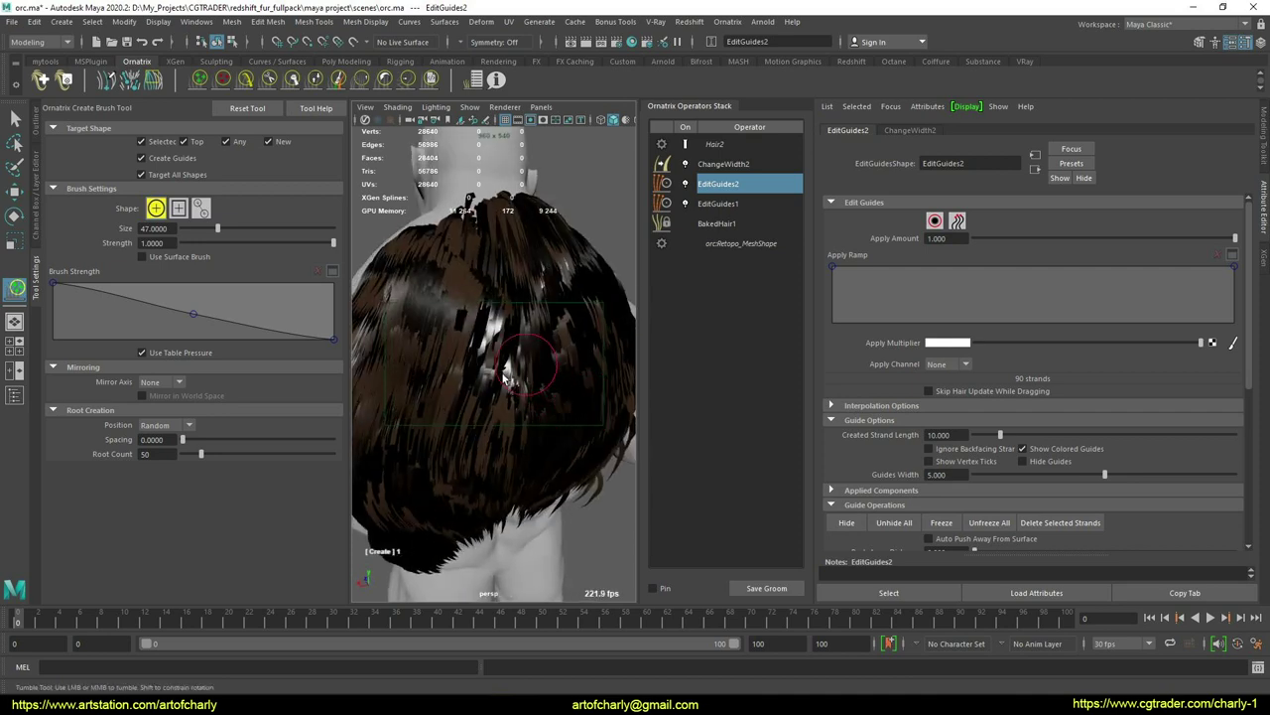
# - Set the ChangeWidth2 operator's width to 0.1
pyautogui.keyDown('alt'); pyautogui.moveTo(603, 364); pyautogui.dragTo(688, 271); pyautogui.keyUp('alt')
pyautogui.click(725, 165)
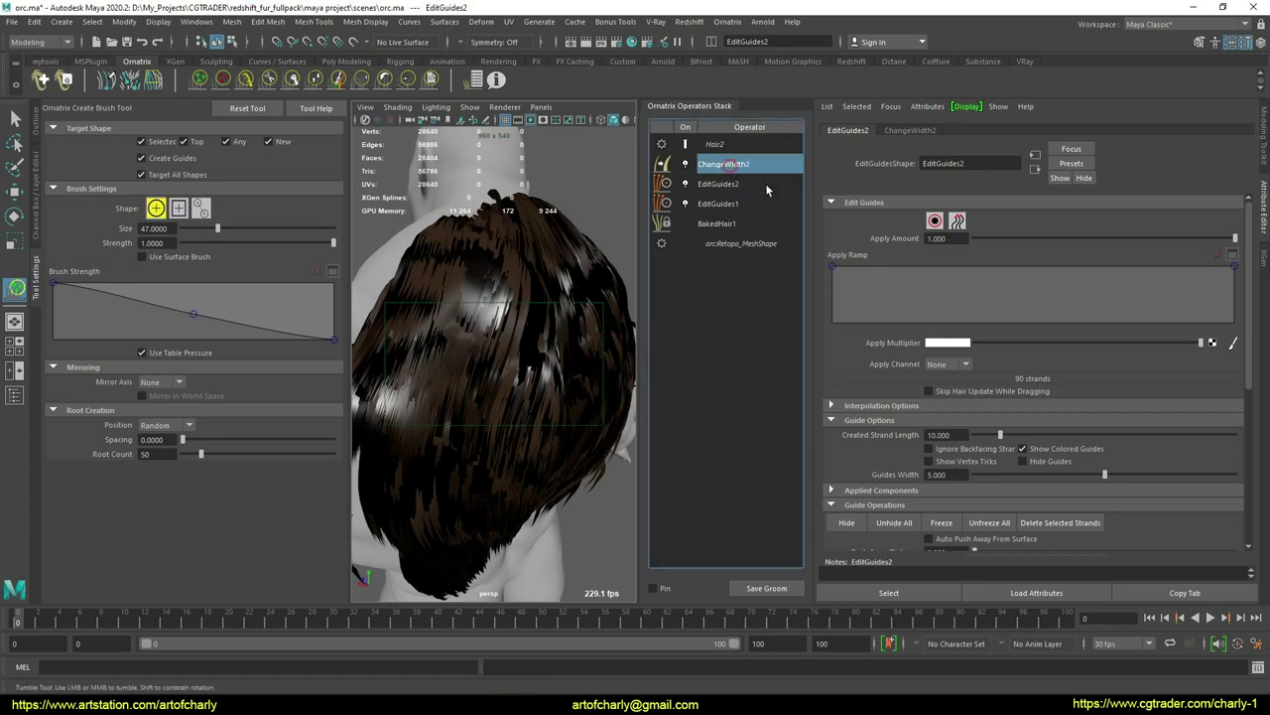
pyautogui.click(939, 261)
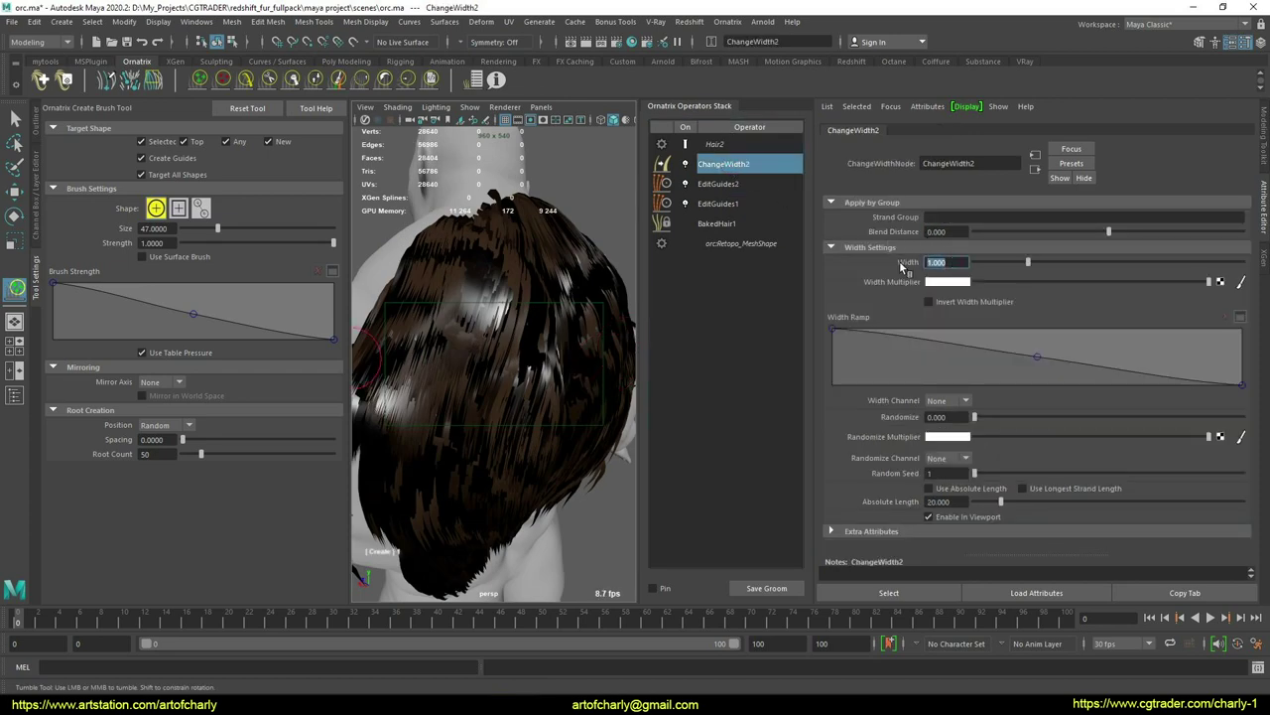
pyautogui.press('Return')
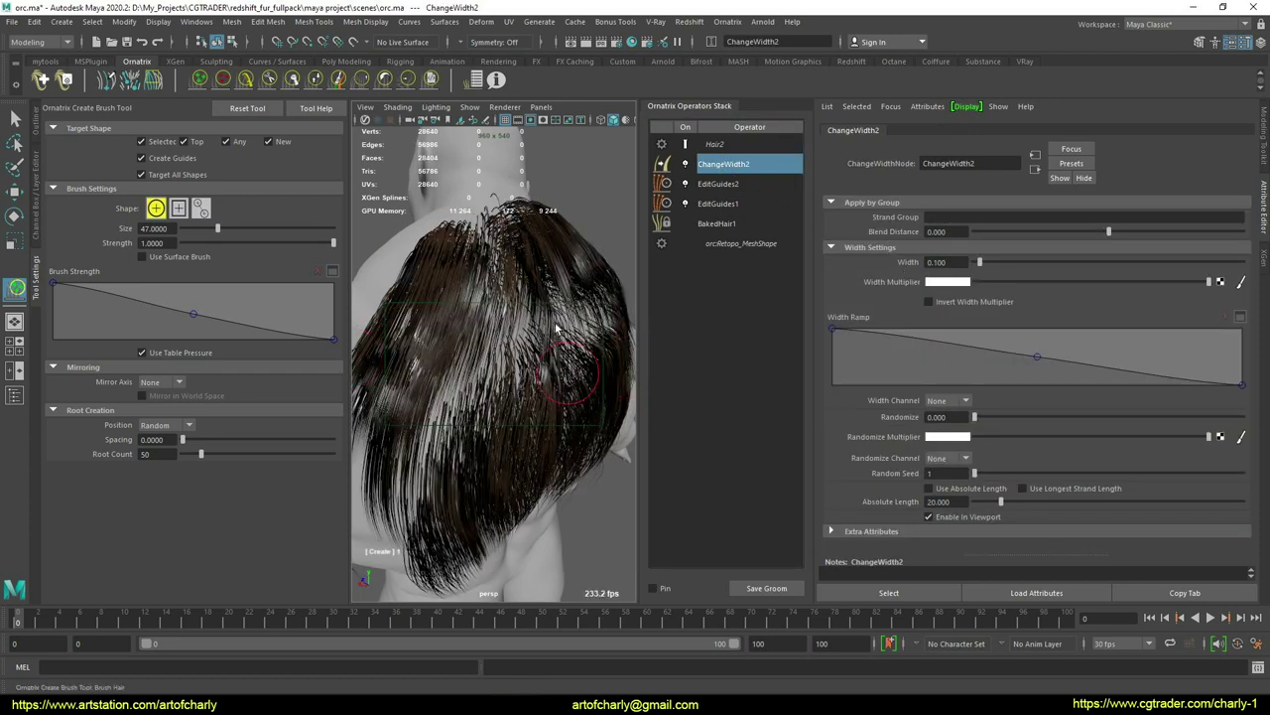
# - Return to EditGuides2, set the brush's mirror axis to X and paint mirrored strands over the upper and middle back
pyautogui.keyDown('alt'); pyautogui.moveTo(576, 333); pyautogui.dragTo(505, 373); pyautogui.keyUp('alt')
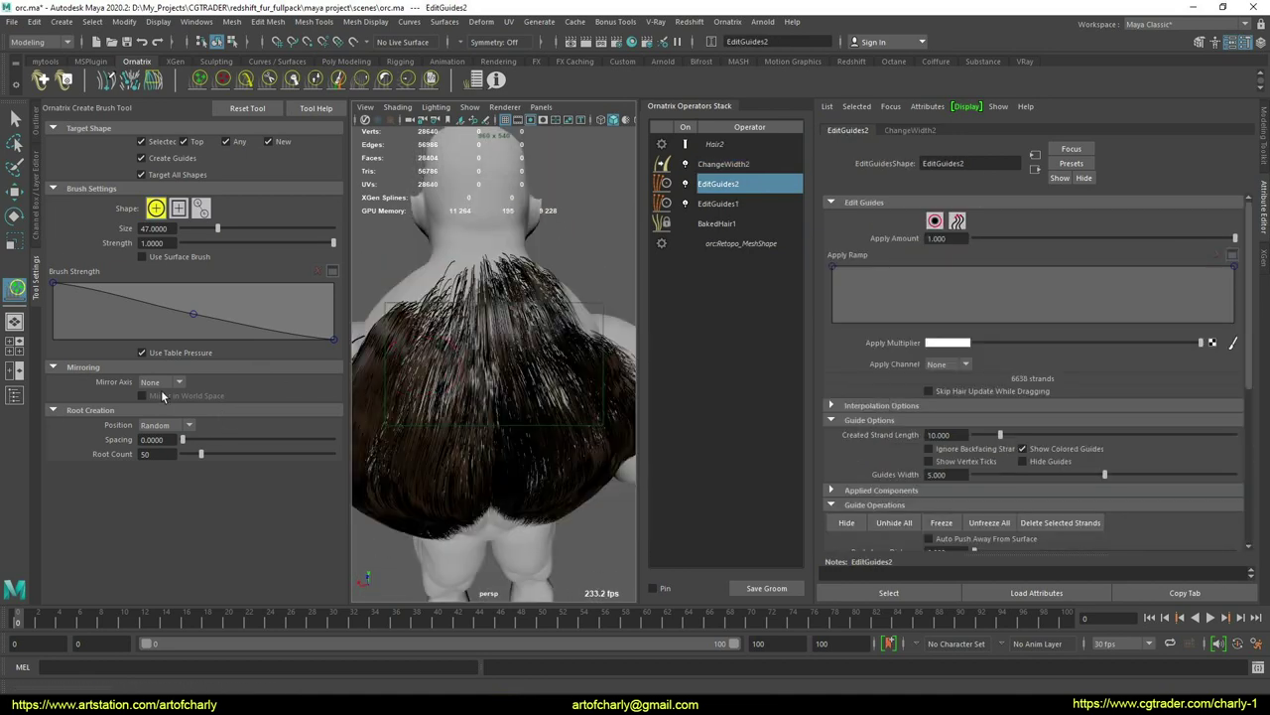
pyautogui.click(159, 383)
pyautogui.click(154, 396)
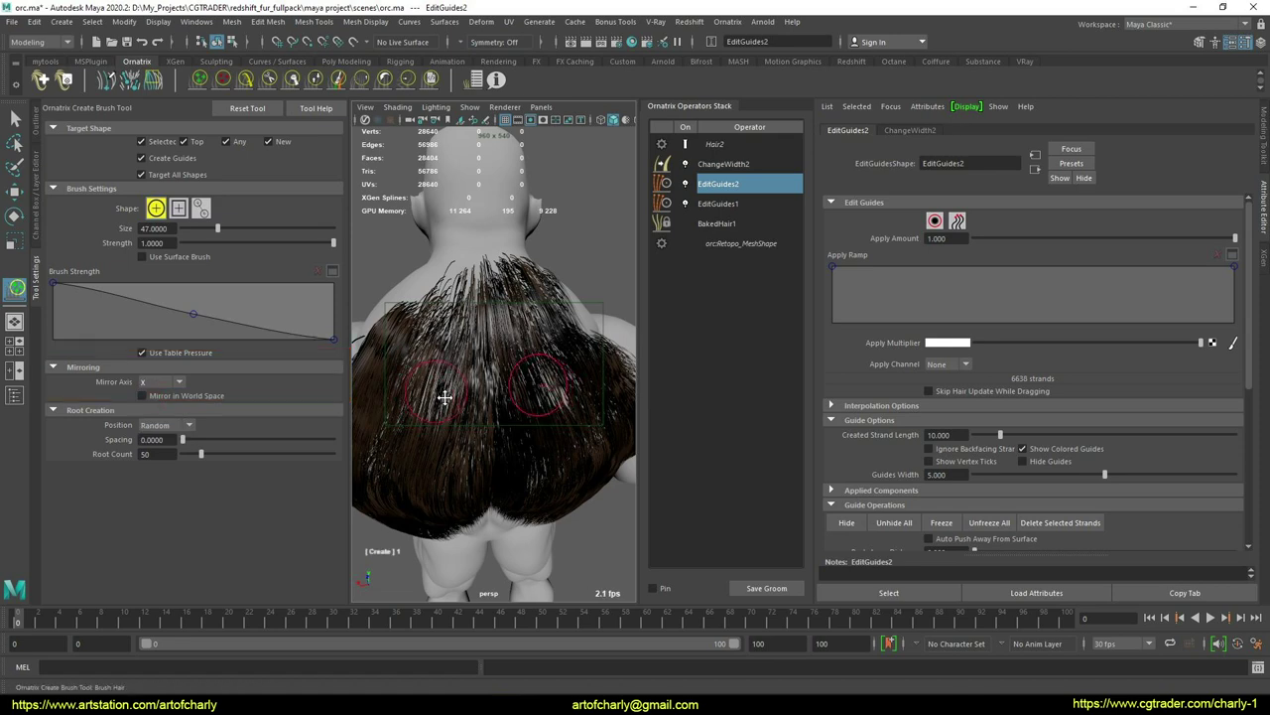
pyautogui.keyDown('alt'); pyautogui.moveTo(437, 373); pyautogui.dragTo(472, 370); pyautogui.keyUp('alt')
pyautogui.moveTo(478, 306)
pyautogui.mouseDown()
pyautogui.moveTo(497, 270)
pyautogui.moveTo(424, 394)
pyautogui.mouseUp()
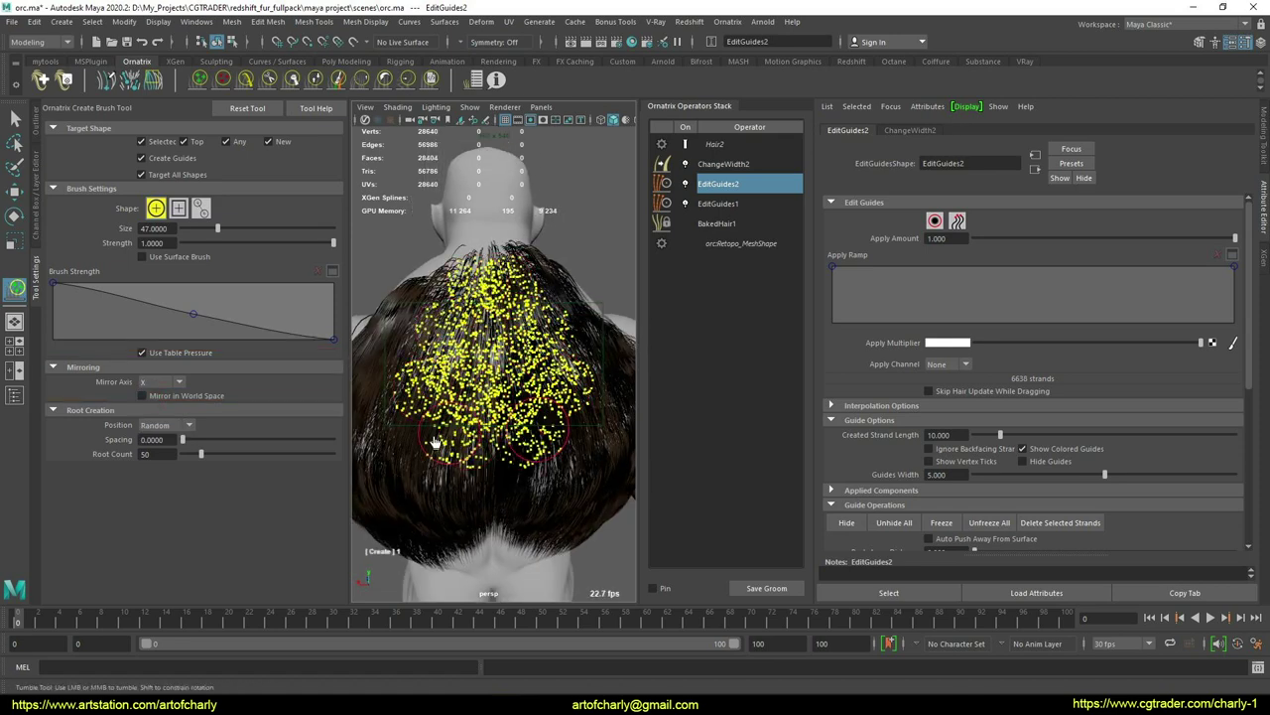
# - Paint more mirrored strands from the lower back up to the shoulder blades and leave the Create brush
pyautogui.keyDown('alt'); pyautogui.moveTo(471, 433); pyautogui.dragTo(462, 414); pyautogui.keyUp('alt')
pyautogui.scroll(-5, 463, 394)
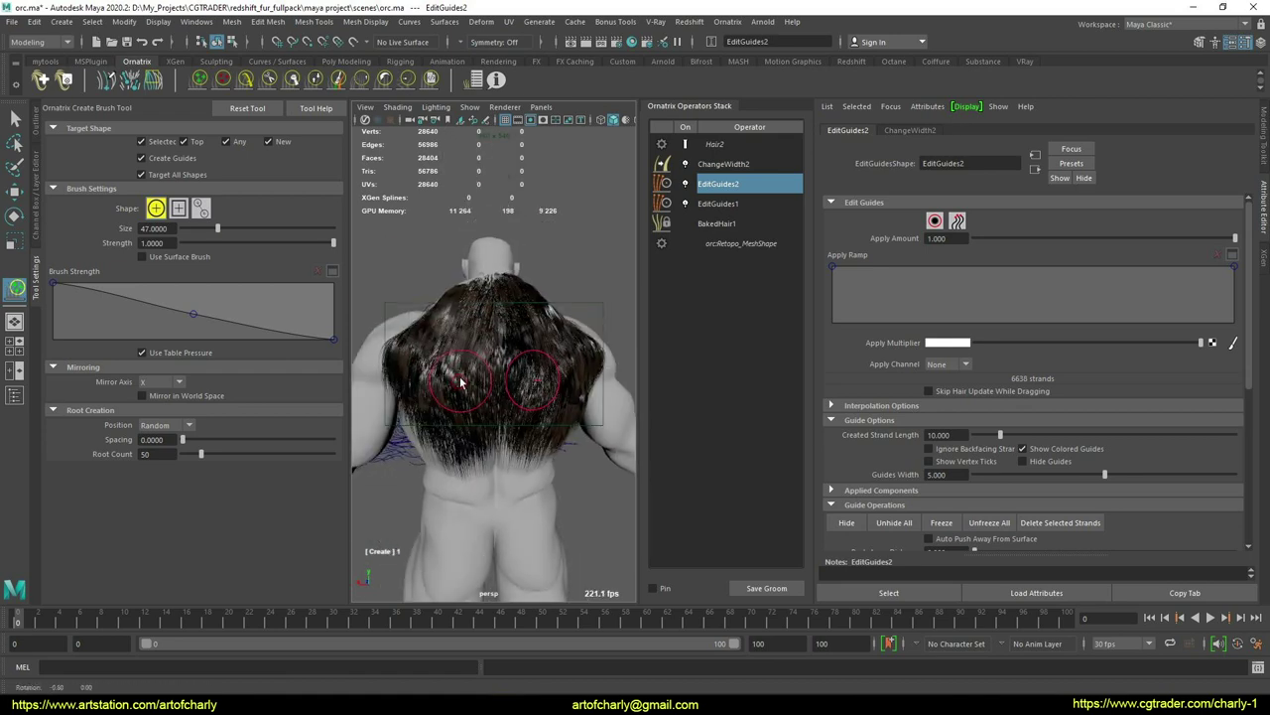
pyautogui.scroll(3, 483, 355)
pyautogui.moveTo(499, 459)
pyautogui.mouseDown()
pyautogui.moveTo(491, 475)
pyautogui.moveTo(465, 417)
pyautogui.mouseUp()
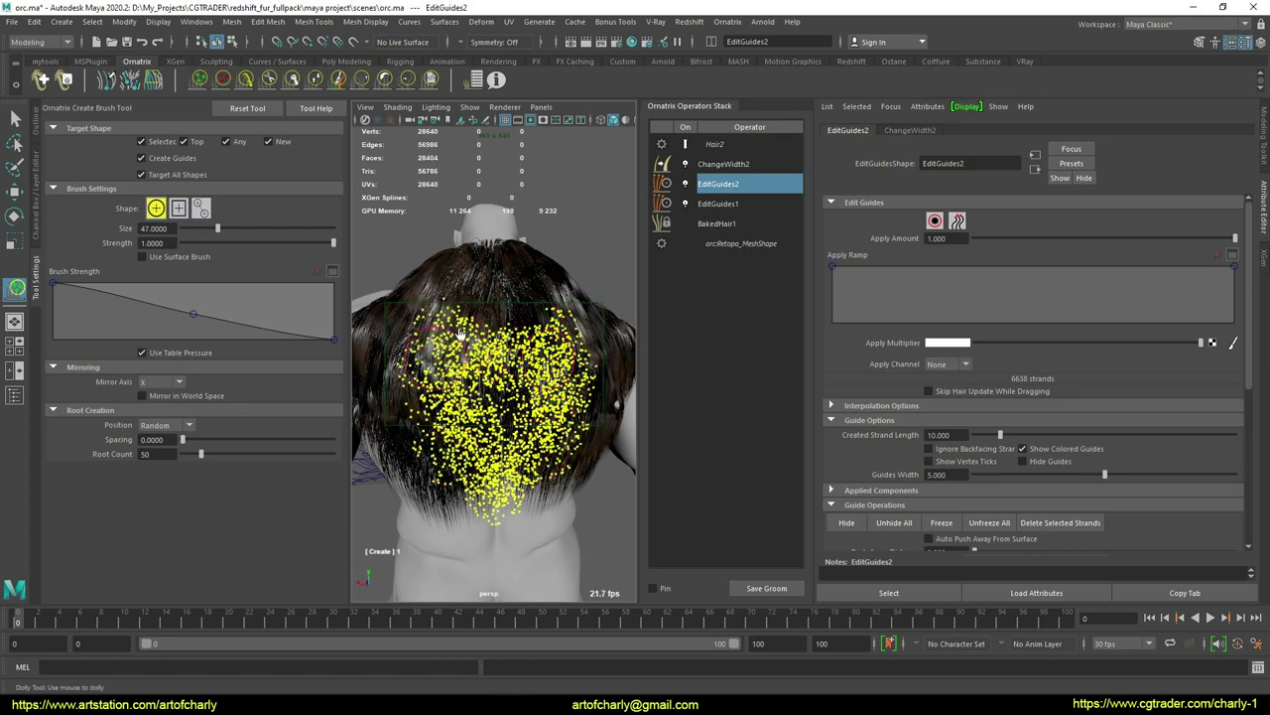
pyautogui.moveTo(538, 416)
pyautogui.keyDown('alt'); pyautogui.mouseDown()
pyautogui.moveTo(510, 426)
pyautogui.moveTo(440, 400)
pyautogui.moveTo(487, 417)
pyautogui.moveTo(522, 411)
pyautogui.moveTo(530, 433)
pyautogui.moveTo(509, 366)
pyautogui.moveTo(513, 400)
pyautogui.mouseUp(); pyautogui.keyUp('alt')
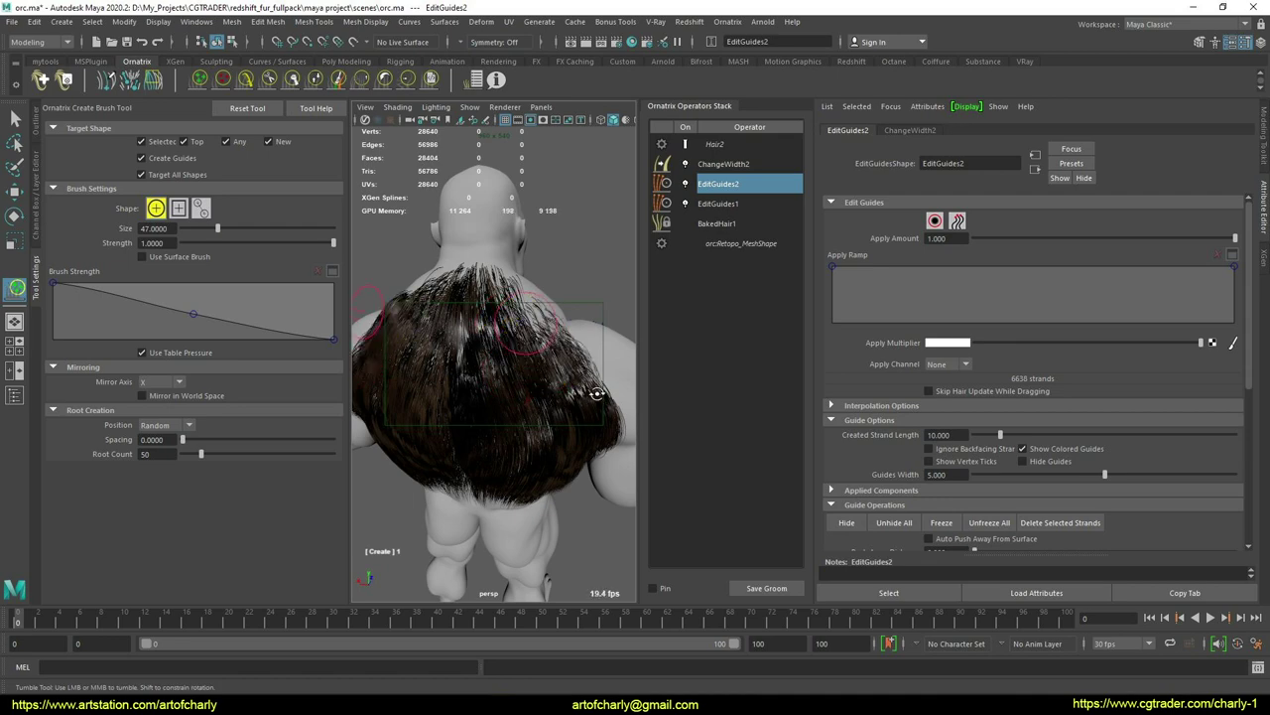
pyautogui.moveTo(596, 391)
pyautogui.keyDown('alt'); pyautogui.mouseDown()
pyautogui.moveTo(539, 397)
pyautogui.moveTo(513, 366)
pyautogui.mouseUp(); pyautogui.keyUp('alt')
pyautogui.scroll(-3, 513, 365)
pyautogui.scroll(4, 525, 383)
pyautogui.press('q')
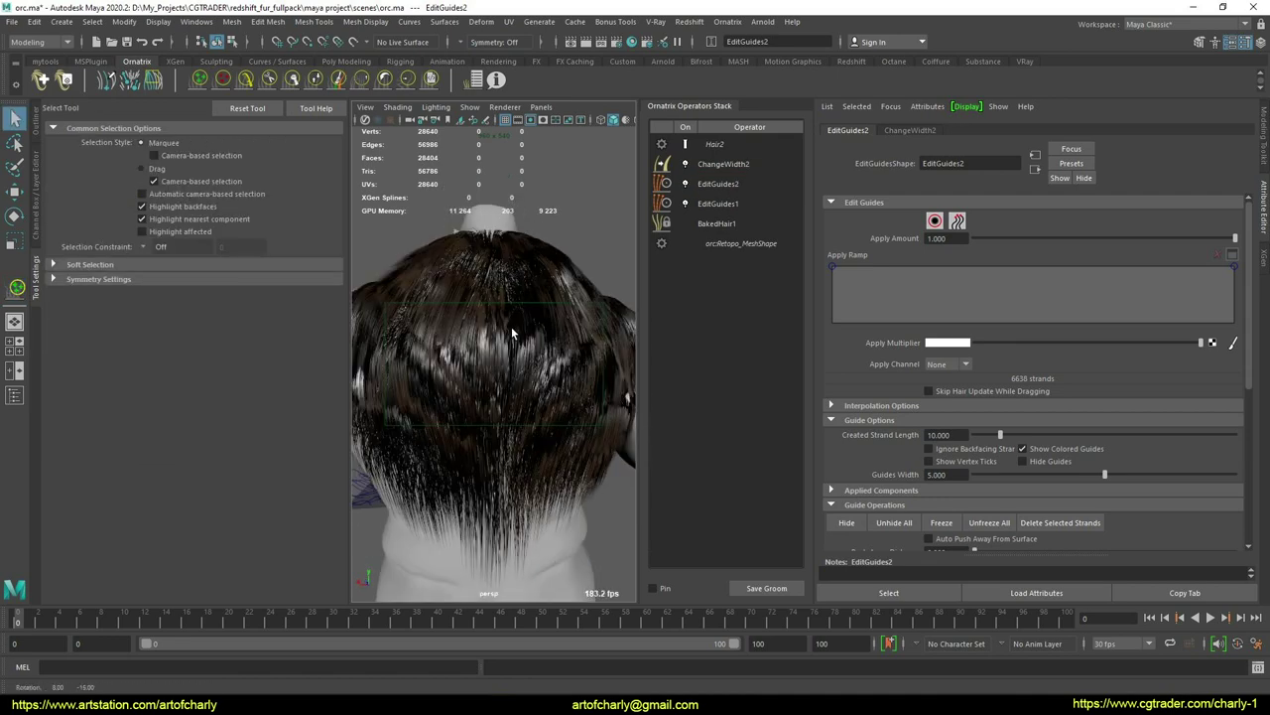
# - Review Hair2's viewport hair display settings, then open ChangeWidth2 and inspect the back fur and the neighbouring fur plane
pyautogui.keyDown('alt'); pyautogui.moveTo(485, 269); pyautogui.dragTo(506, 284); pyautogui.keyUp('alt')
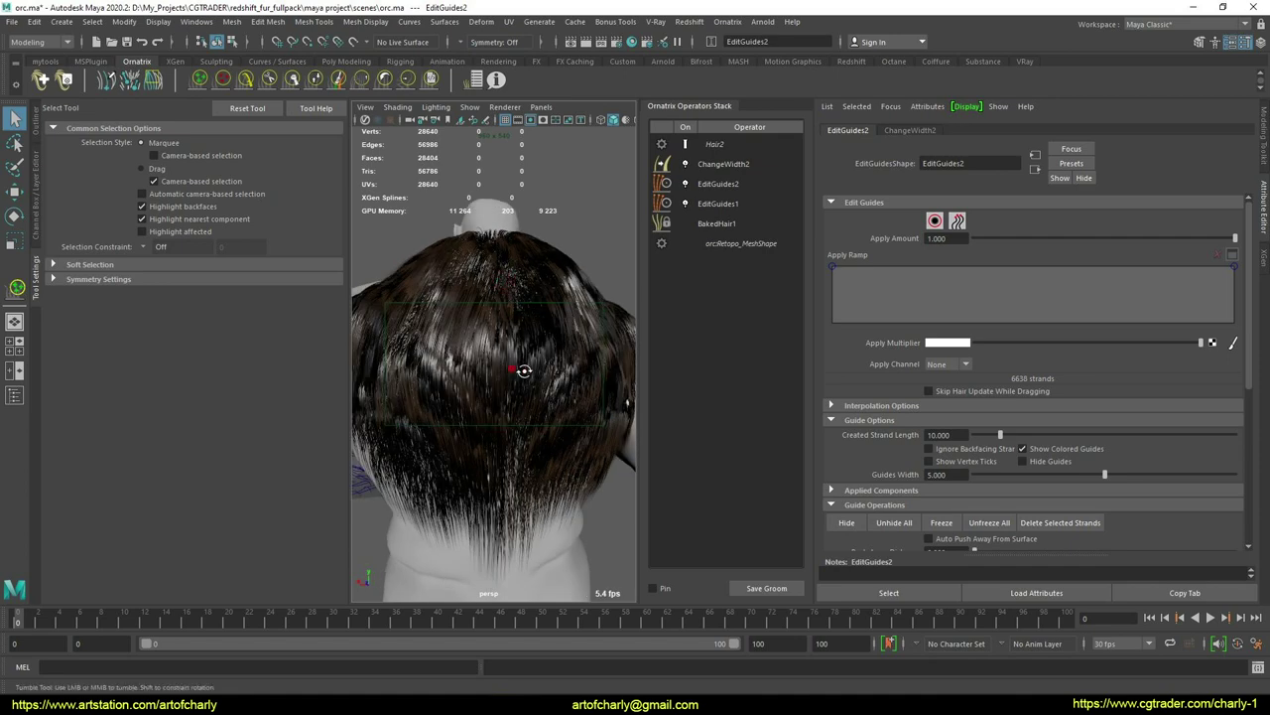
pyautogui.click(735, 145)
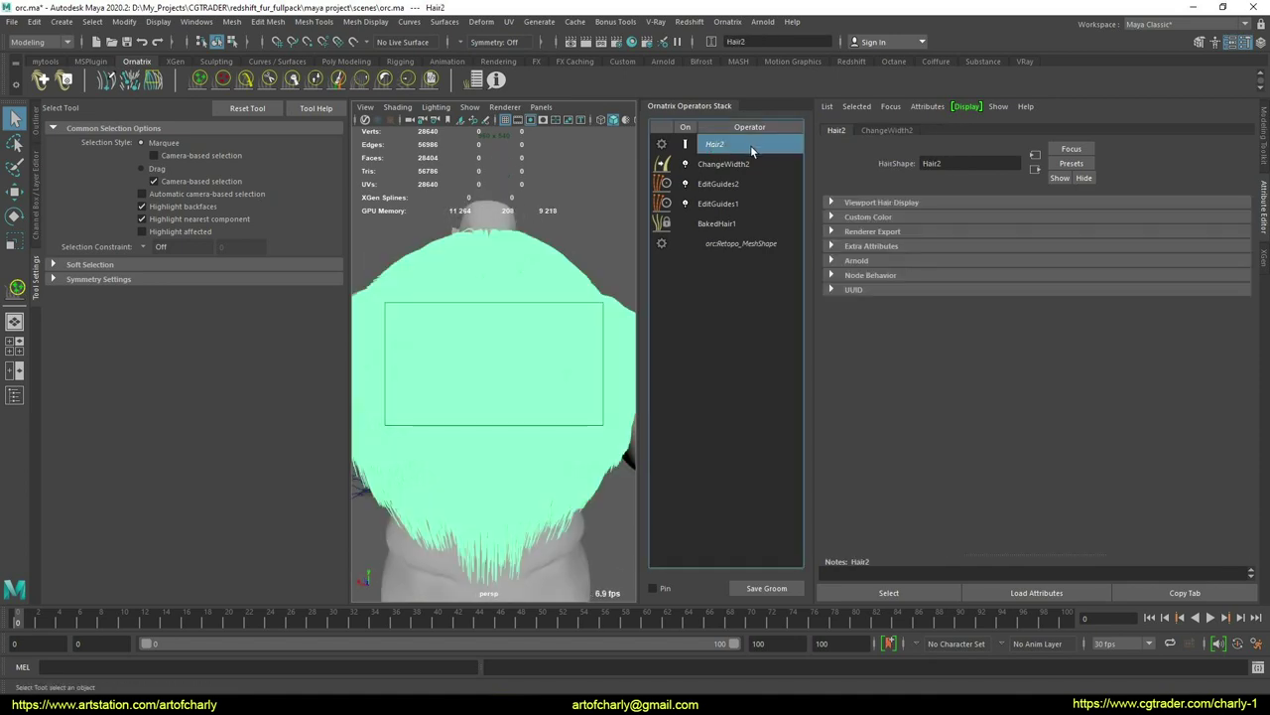
pyautogui.click(882, 203)
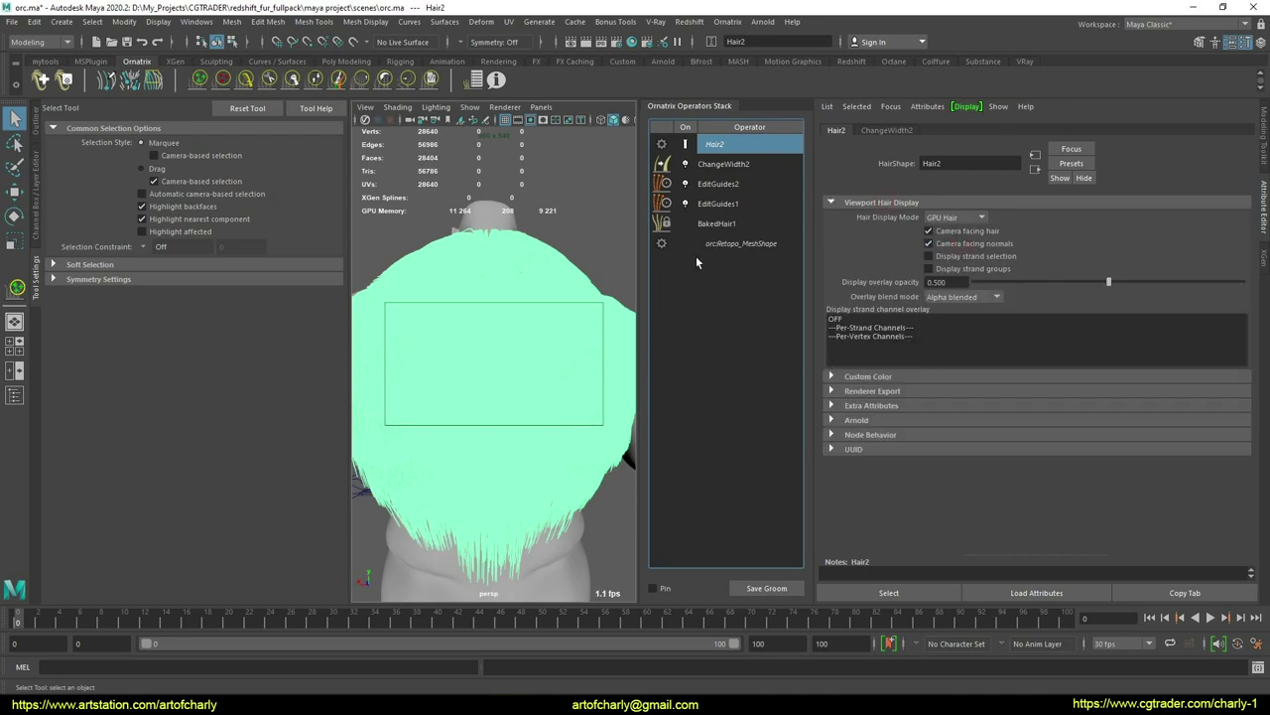
pyautogui.click(733, 165)
pyautogui.keyDown('alt'); pyautogui.moveTo(530, 320); pyautogui.dragTo(510, 450); pyautogui.keyUp('alt')
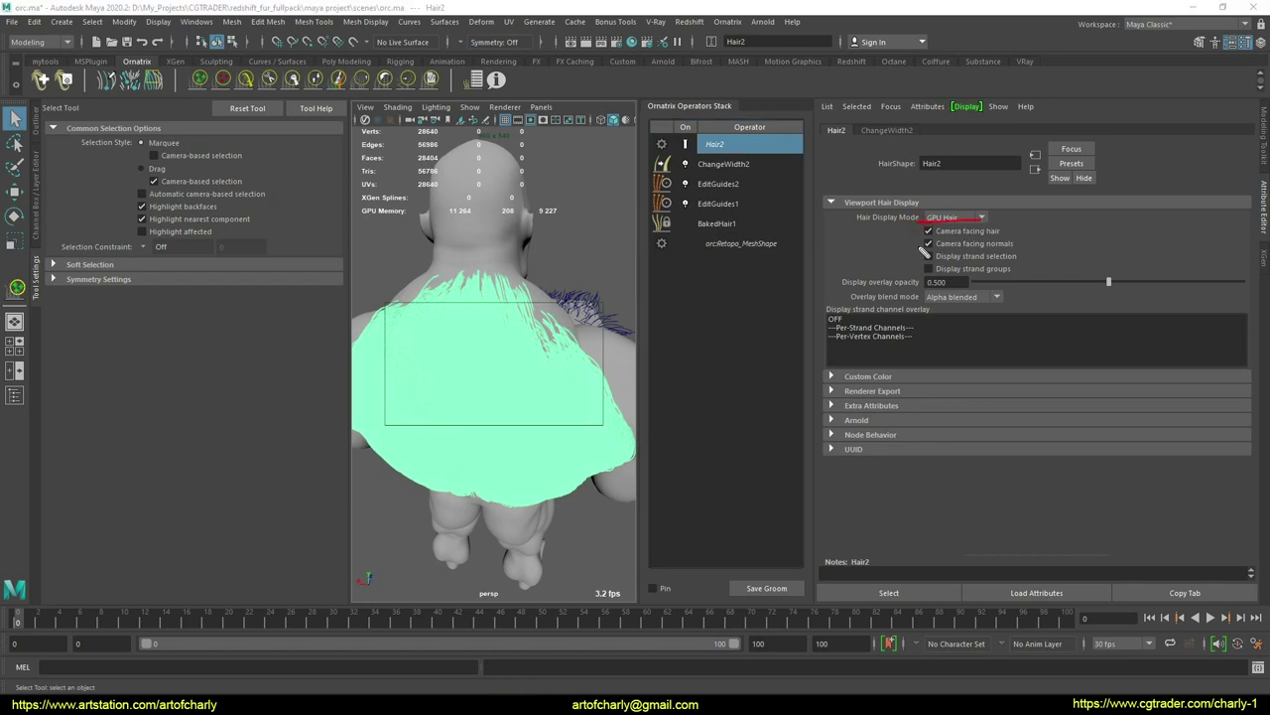
pyautogui.click(722, 164)
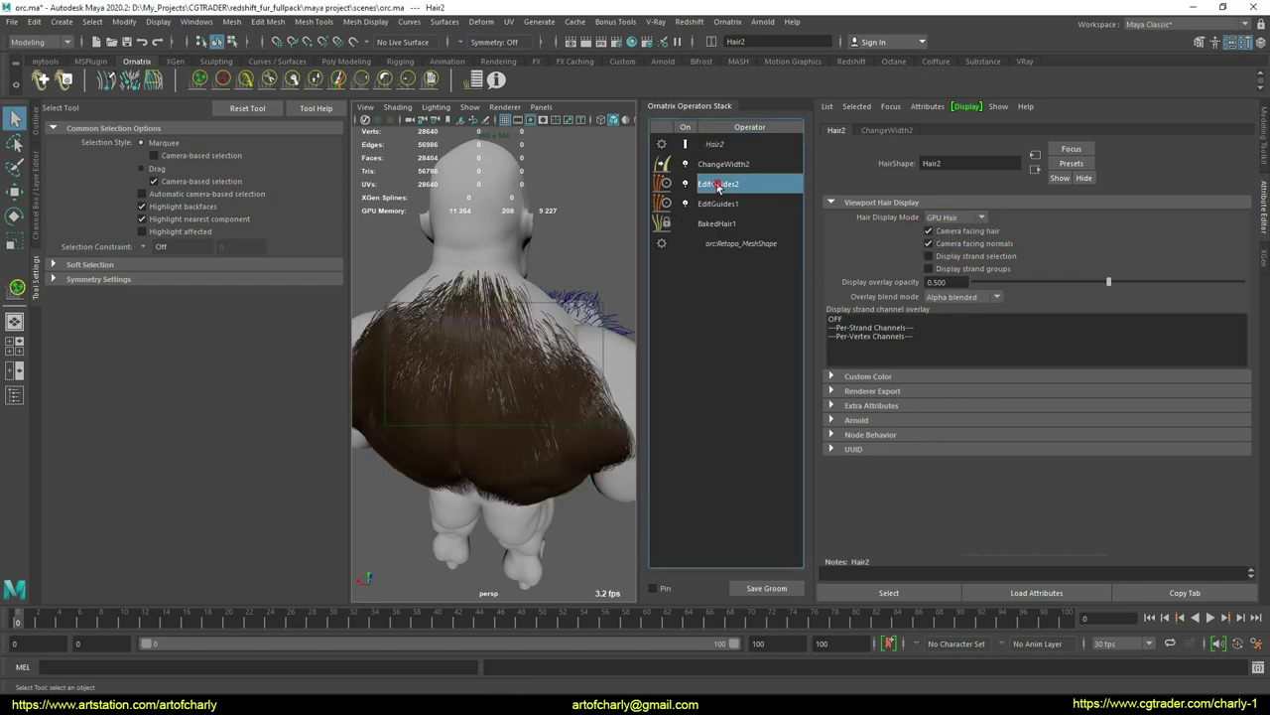
pyautogui.keyDown('alt'); pyautogui.moveTo(486, 342); pyautogui.dragTo(477, 395); pyautogui.keyUp('alt')
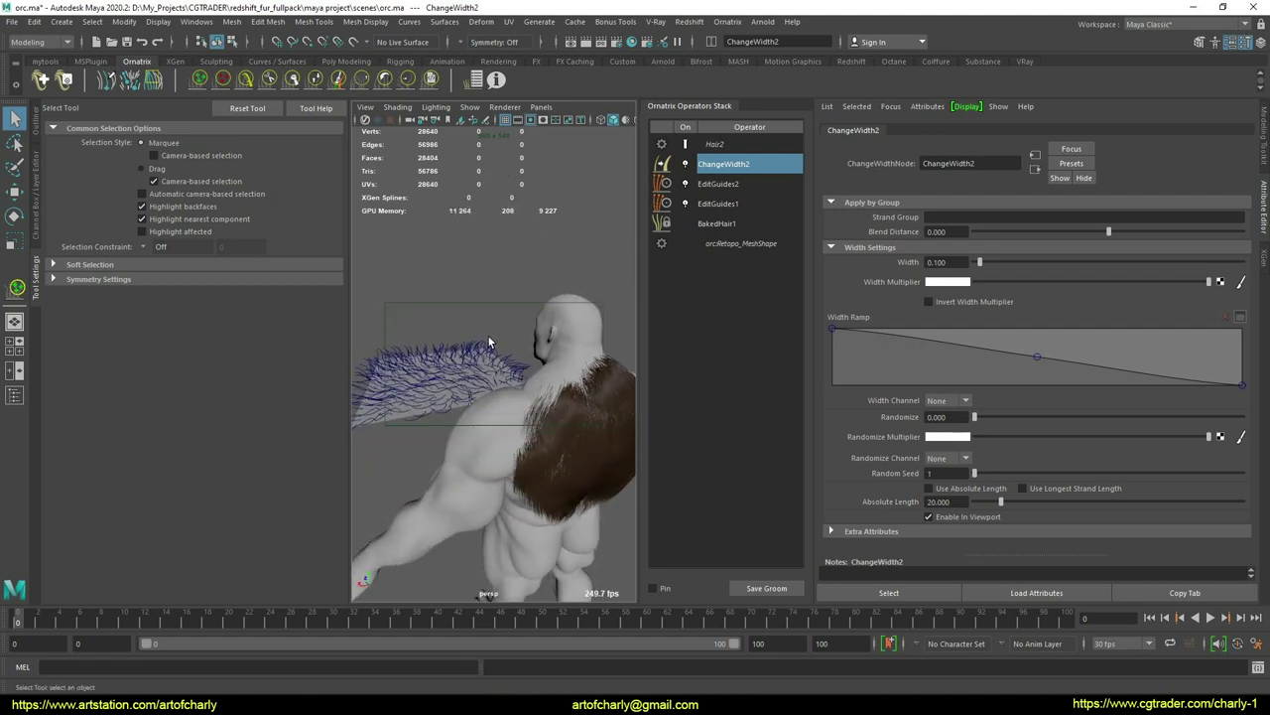
pyautogui.keyDown('alt'); pyautogui.moveTo(375, 353); pyautogui.dragTo(497, 394); pyautogui.keyUp('alt')
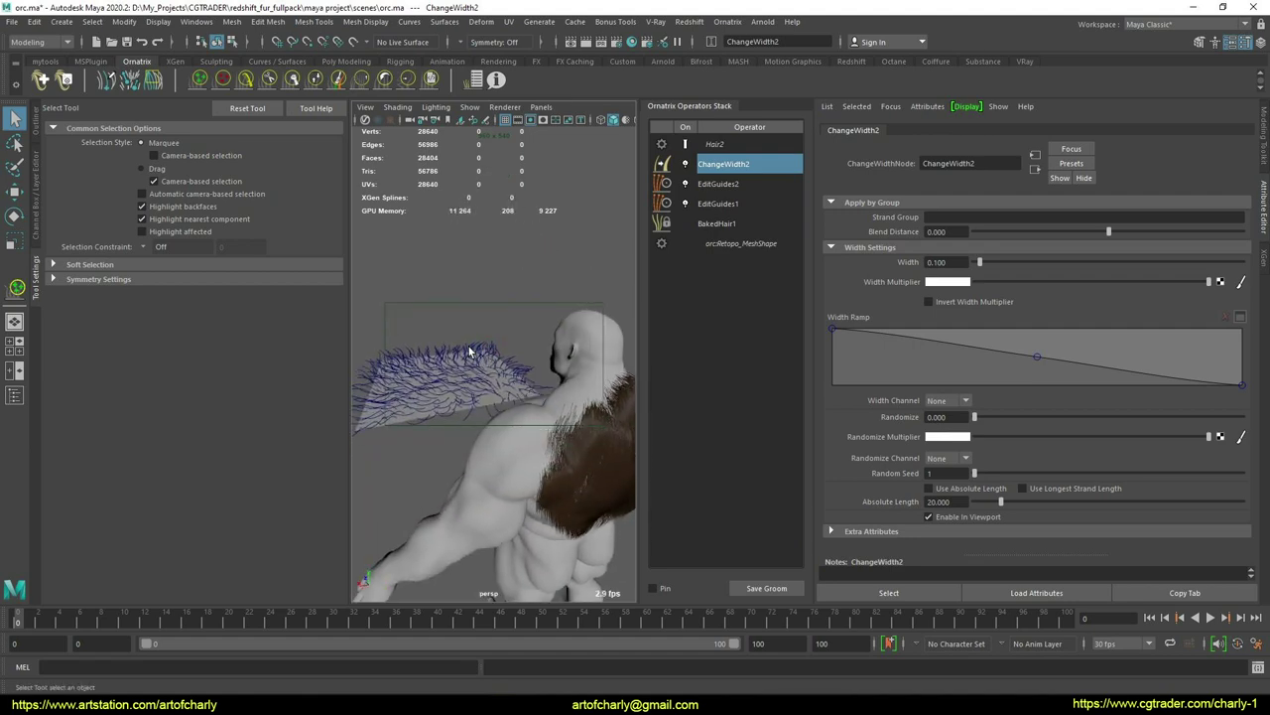
# - Select the fur object under Plane001 and copy its operators from Clump1 through ChangeWidth1
pyautogui.click(39, 123)
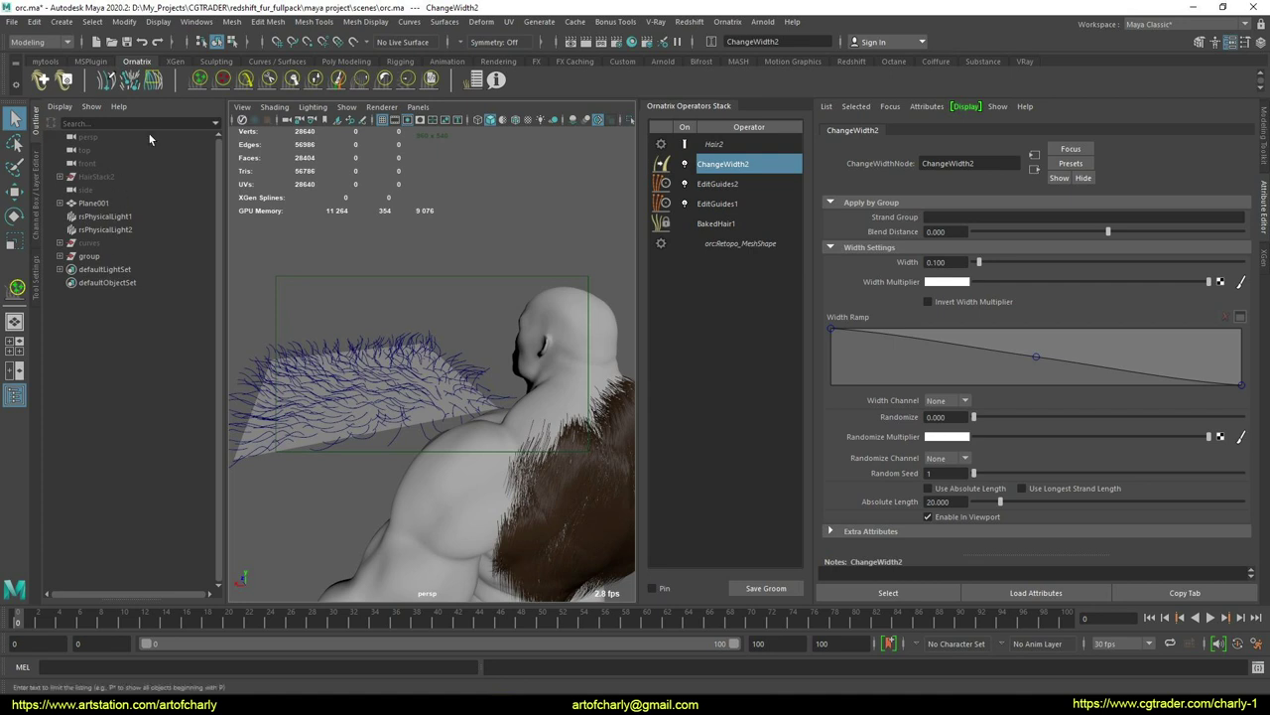
pyautogui.click(94, 203)
pyautogui.click(59, 203)
pyautogui.click(91, 216)
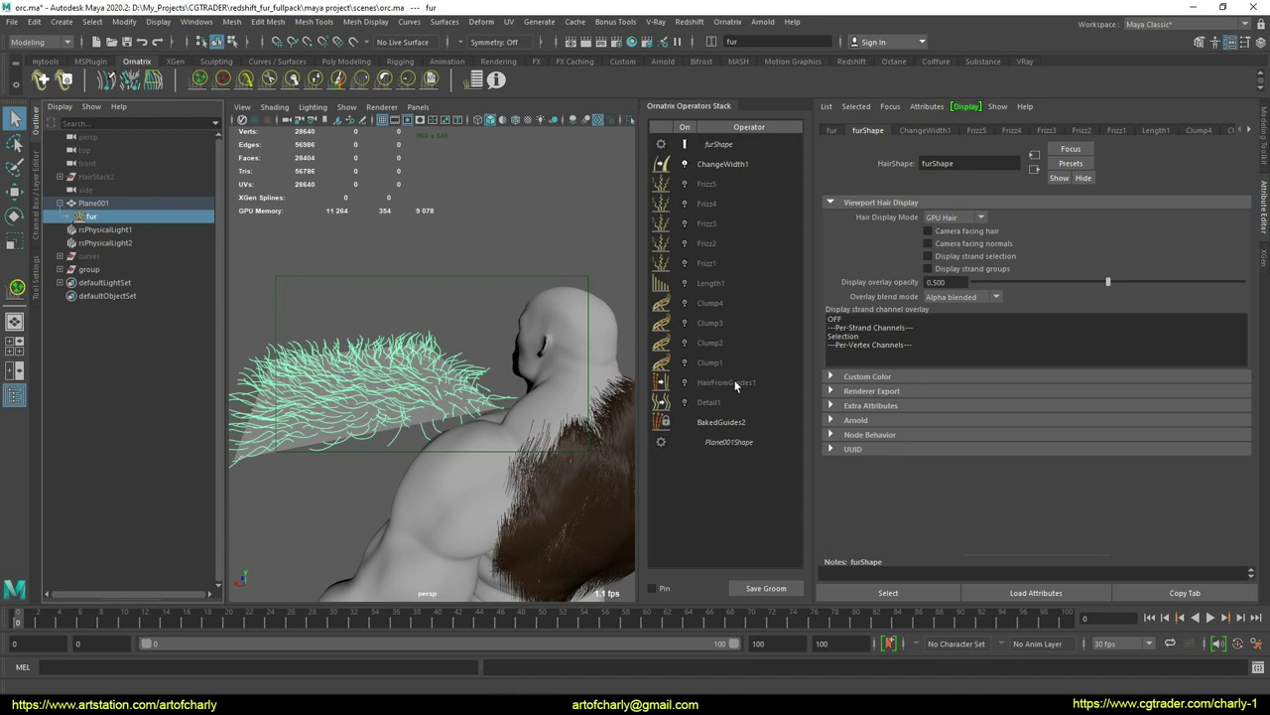
pyautogui.click(710, 363)
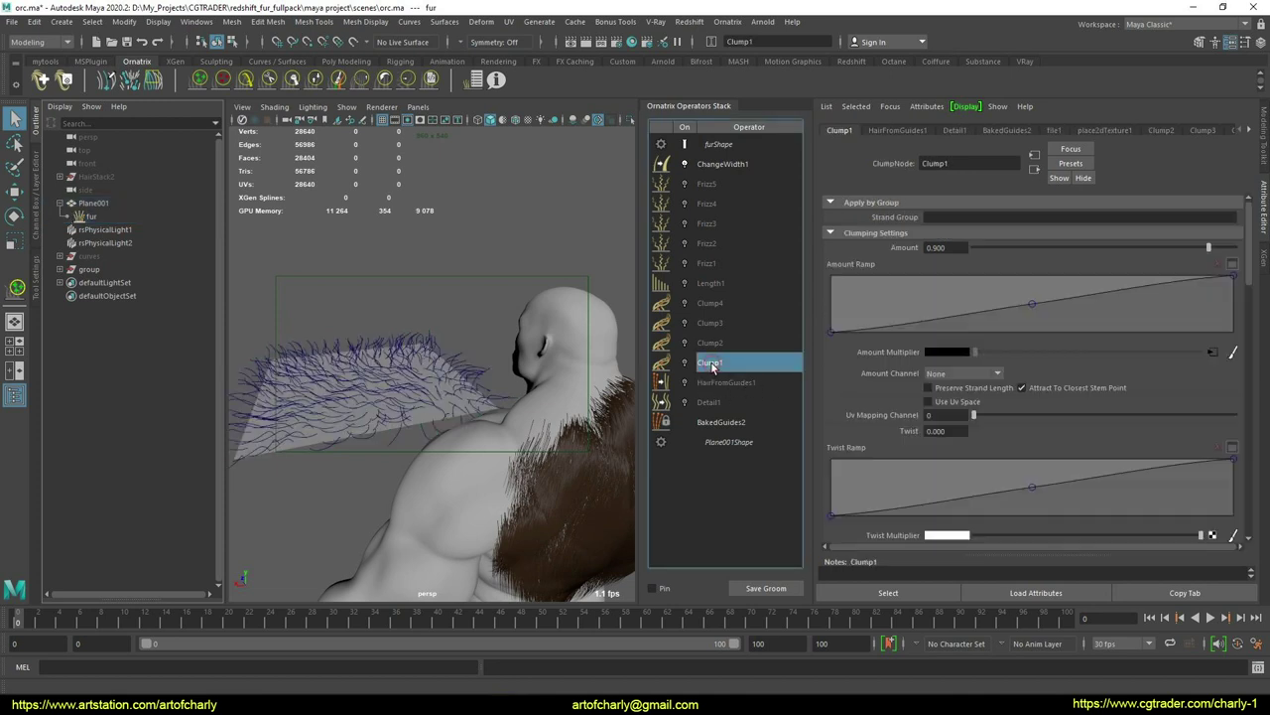
pyautogui.keyDown('shift'); pyautogui.click(718, 163); pyautogui.keyUp('shift')
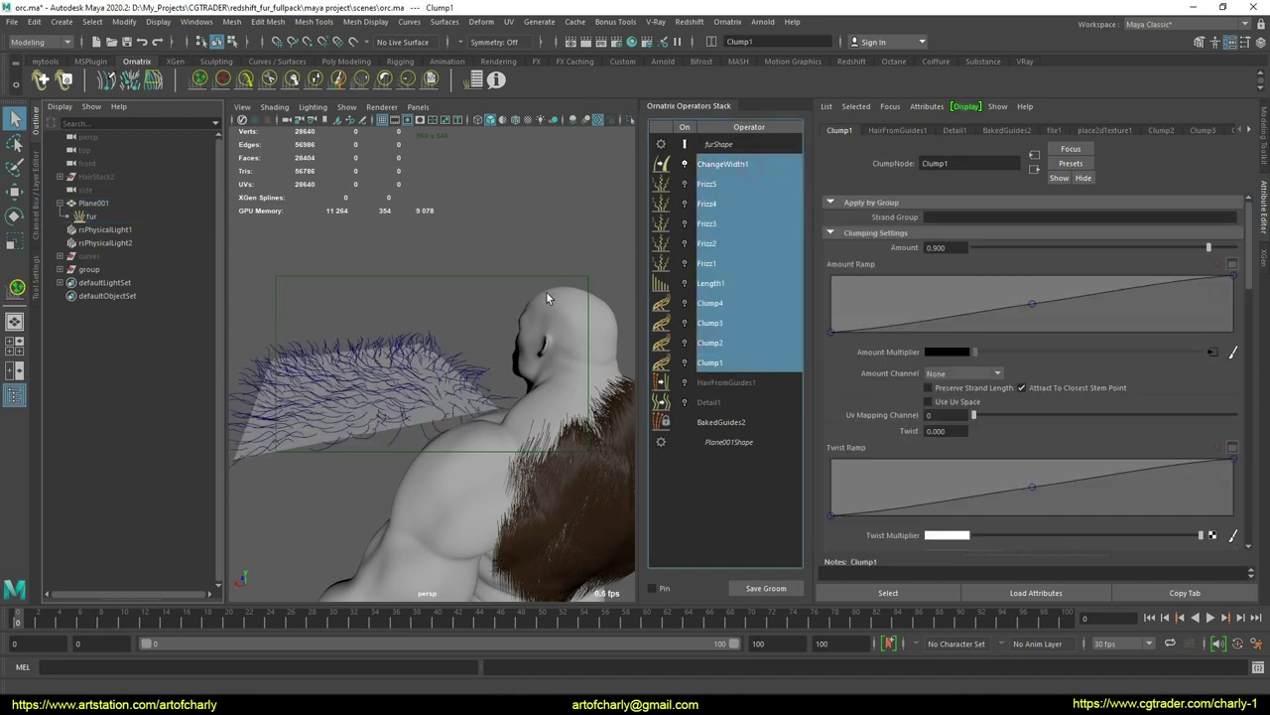
pyautogui.keyDown('alt'); pyautogui.moveTo(546, 298); pyautogui.dragTo(521, 344); pyautogui.keyUp('alt')
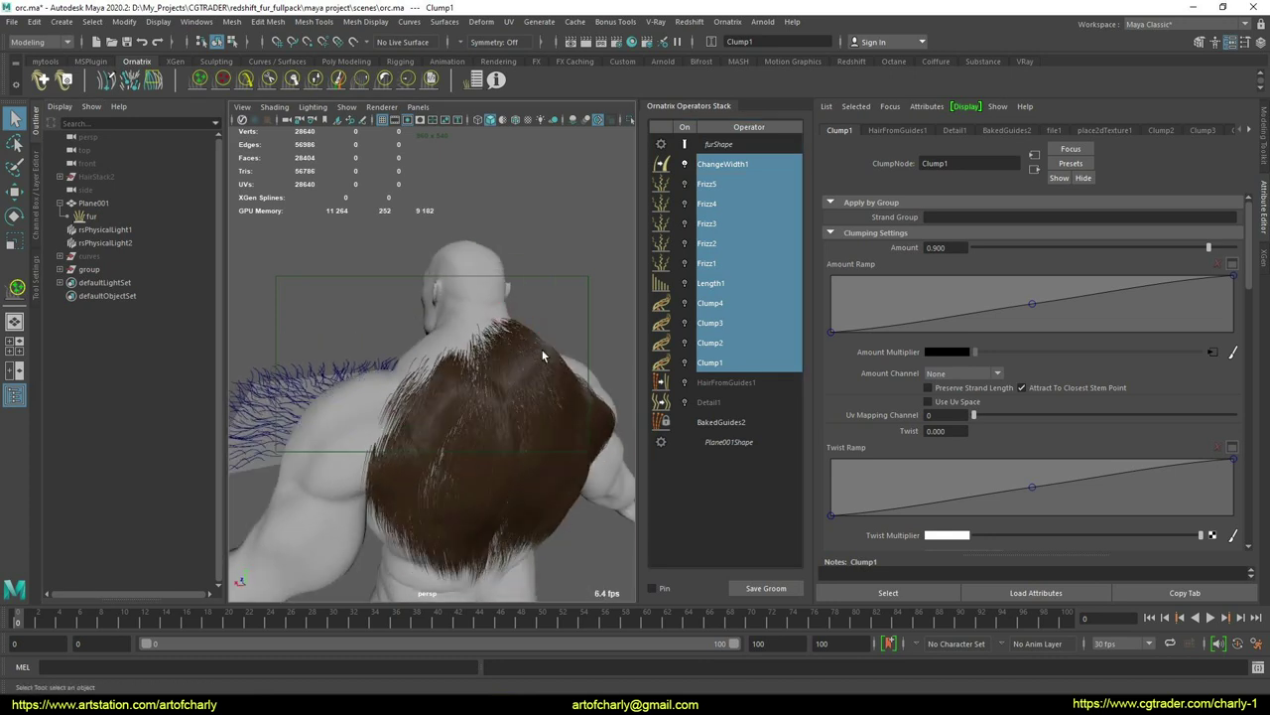
pyautogui.click(92, 217)
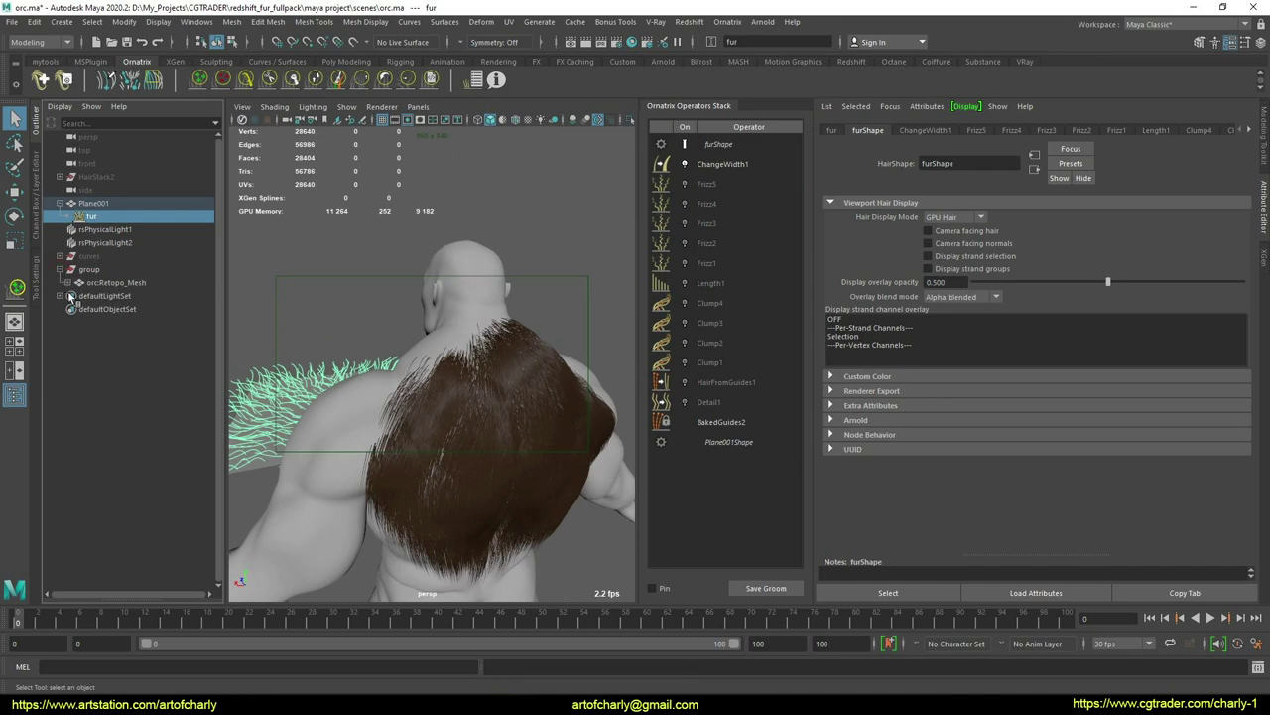
# - Select HairStack1 under the orc's retopo mesh and delete its ChangeWidth2 operator
pyautogui.click(111, 296)
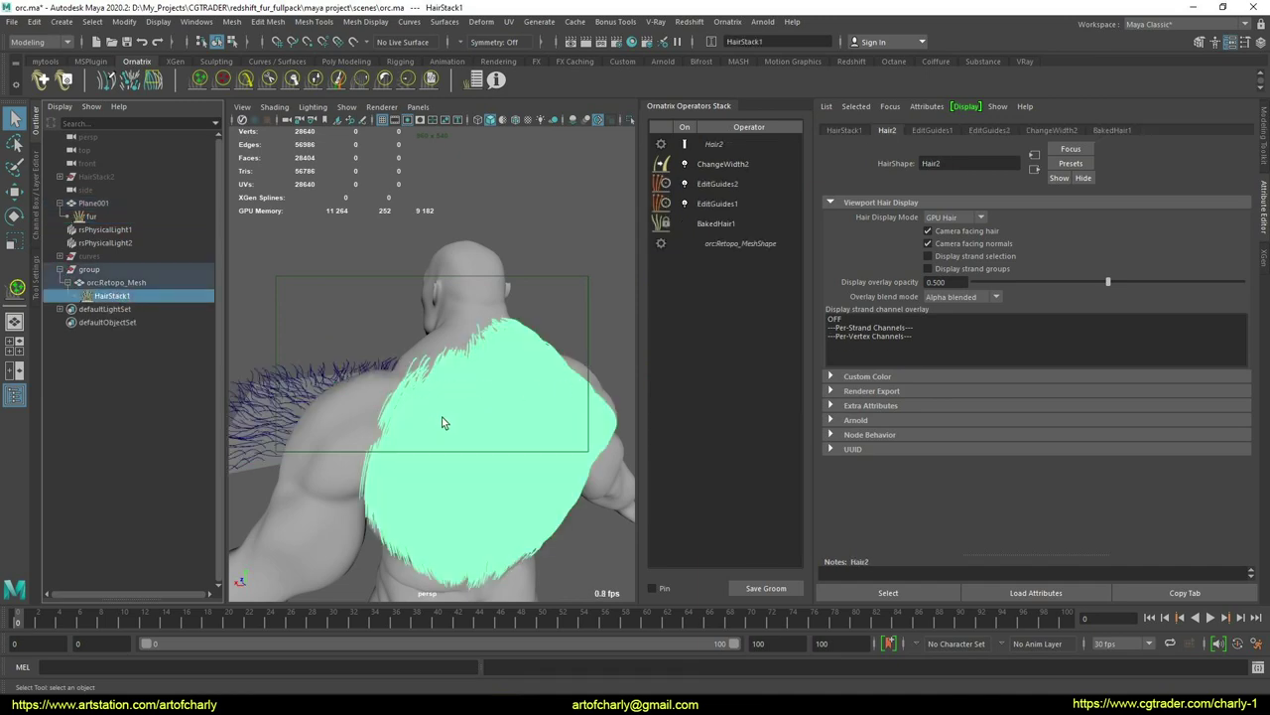
pyautogui.click(735, 165)
pyautogui.rightClick(743, 167)
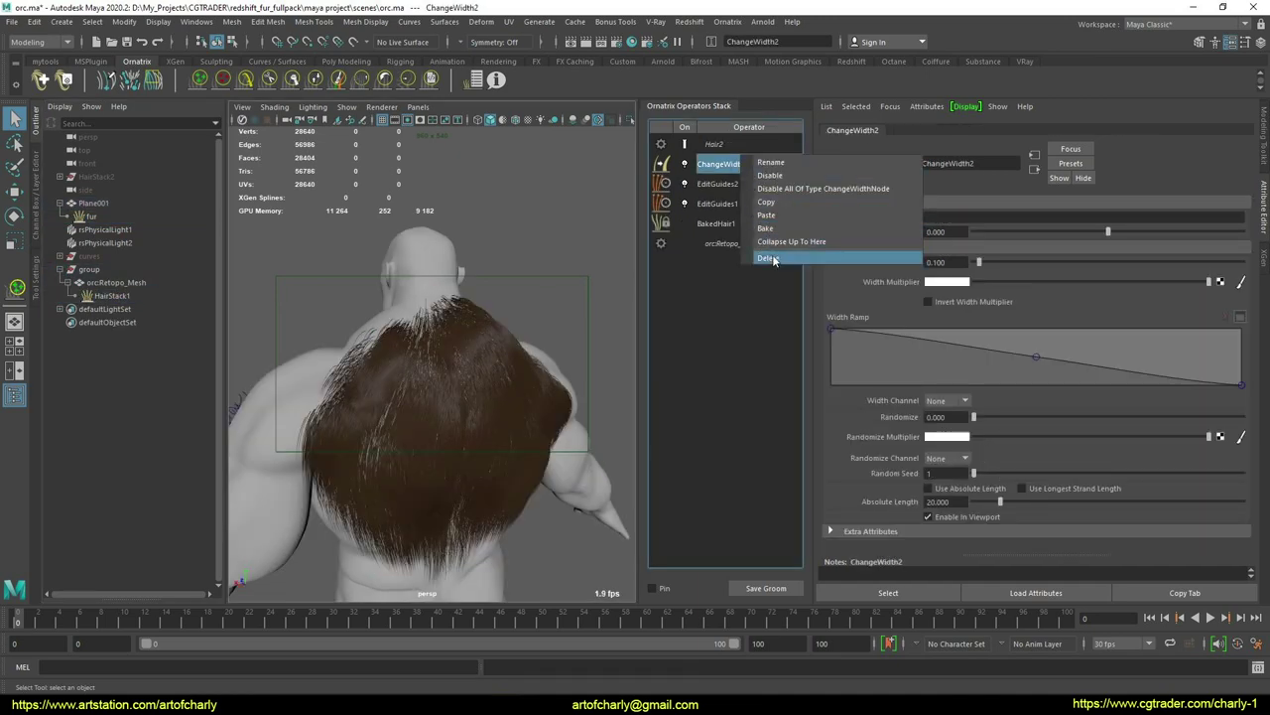
pyautogui.click(784, 250)
# - Paste the copied clump, length, frizz and width operators above EditGuides2 in HairStack1's operator stack
pyautogui.click(732, 166)
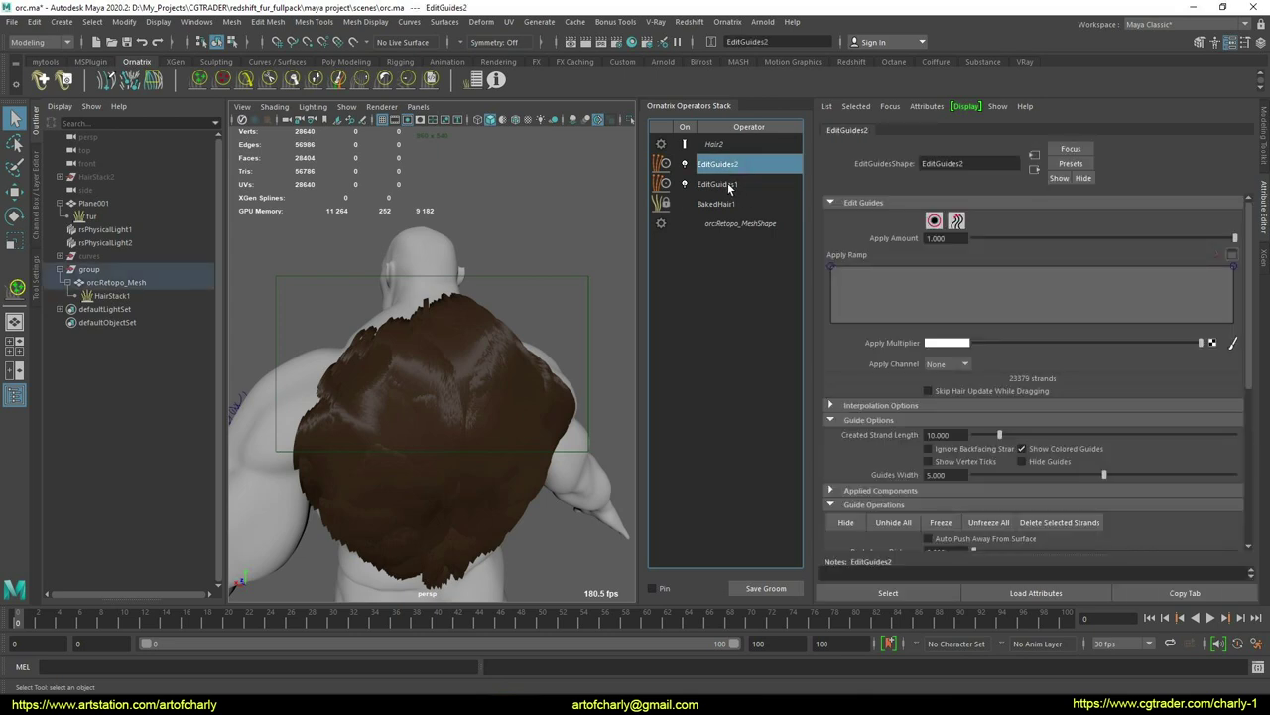
pyautogui.rightClick(735, 169)
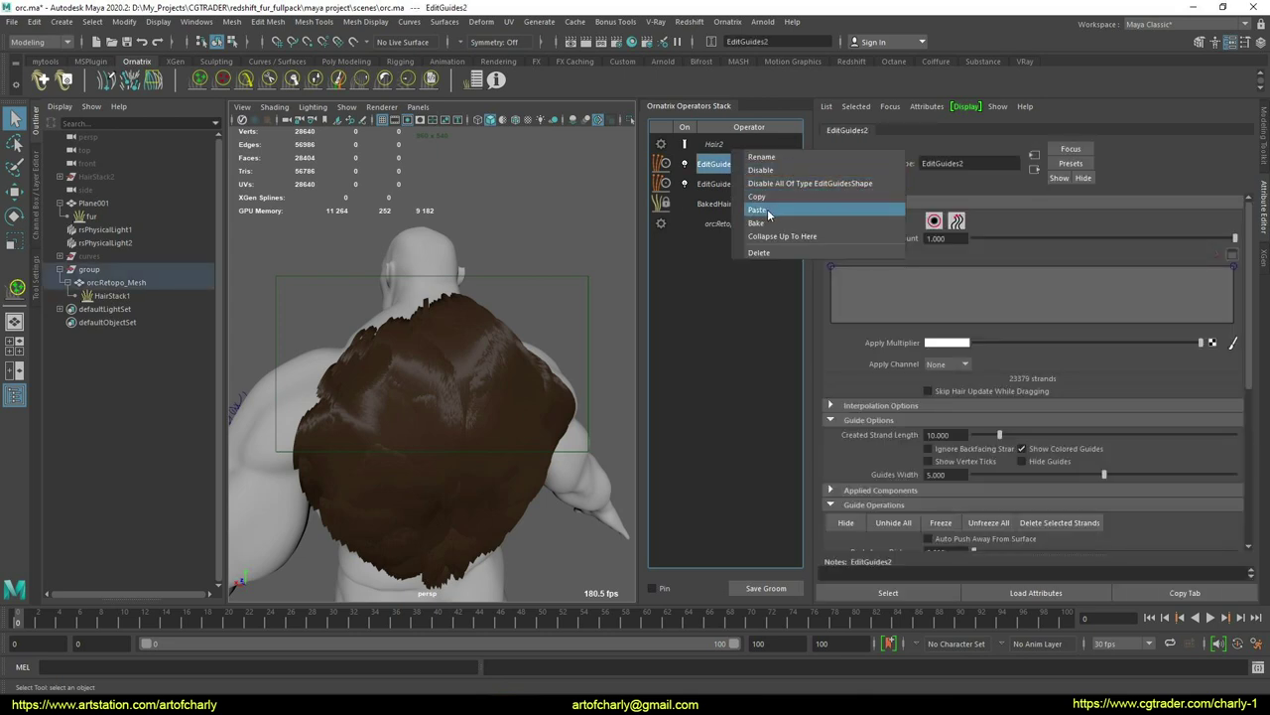
pyautogui.click(774, 210)
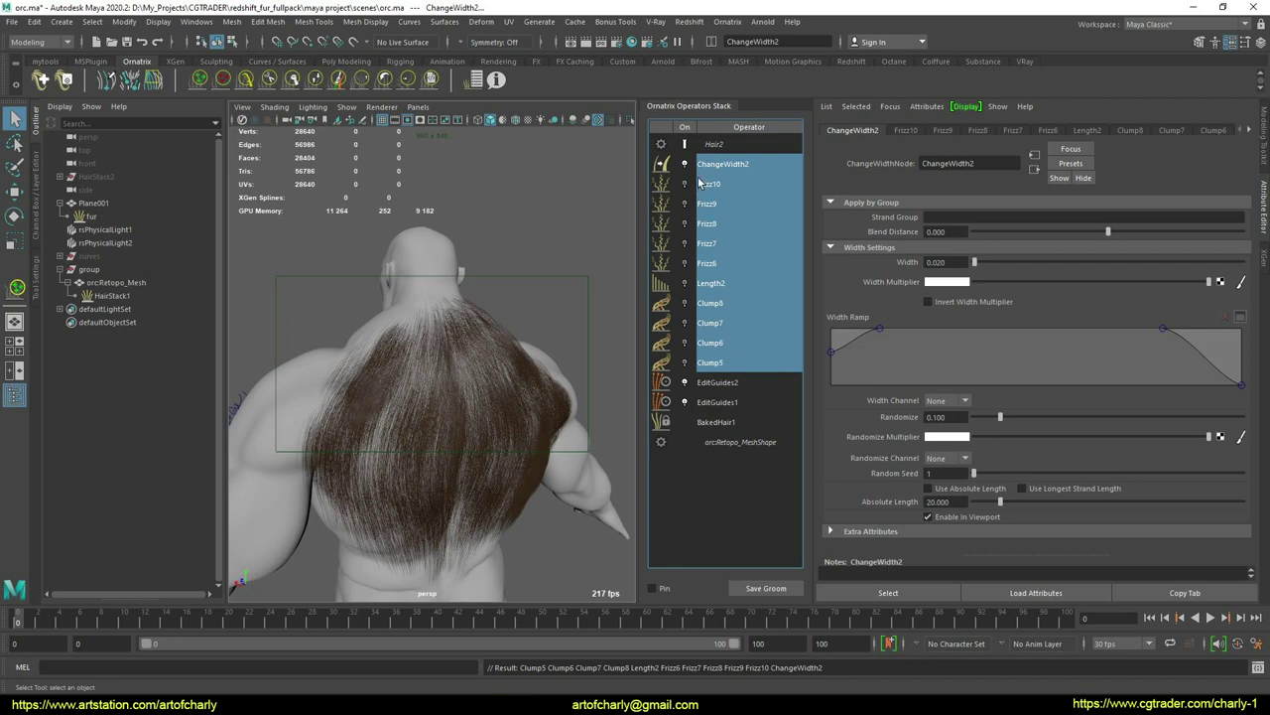
pyautogui.keyDown('alt'); pyautogui.moveTo(491, 328); pyautogui.dragTo(436, 298); pyautogui.keyUp('alt')
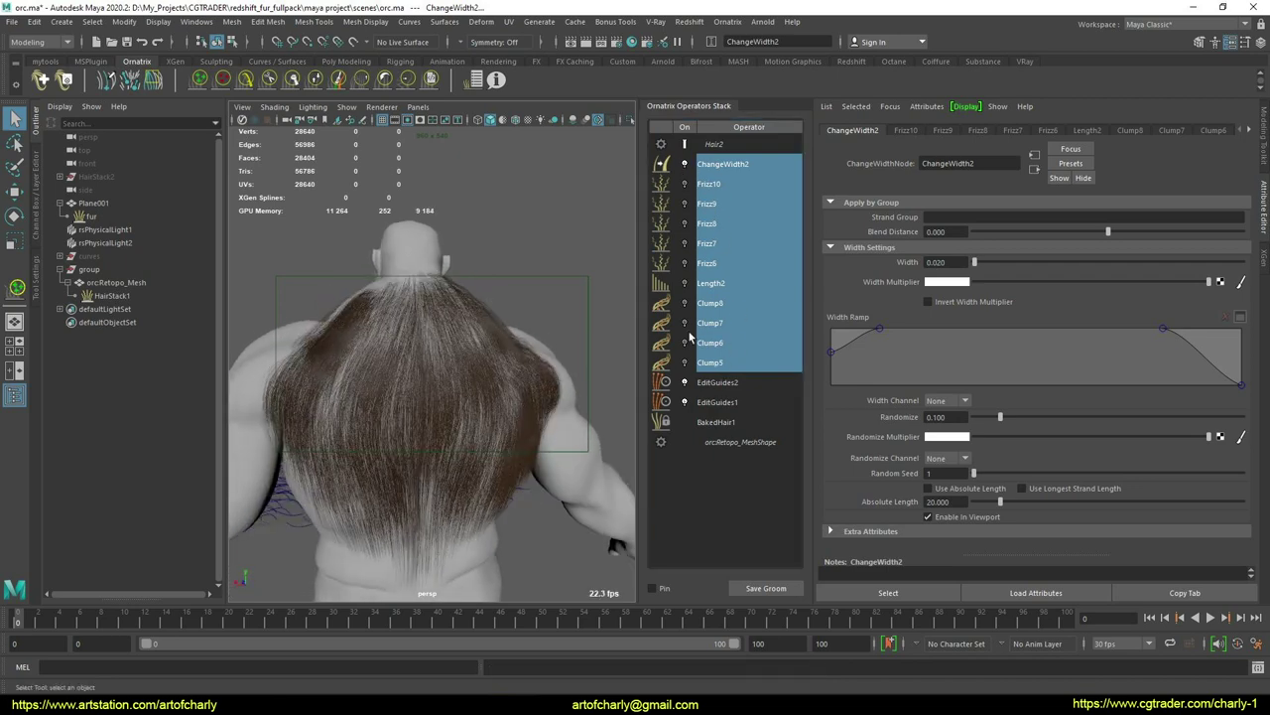
# - Check Clump5's clump create method, try to enable the operator with Guides as the method, and dismiss the error report
pyautogui.click(722, 362)
pyautogui.click(725, 381)
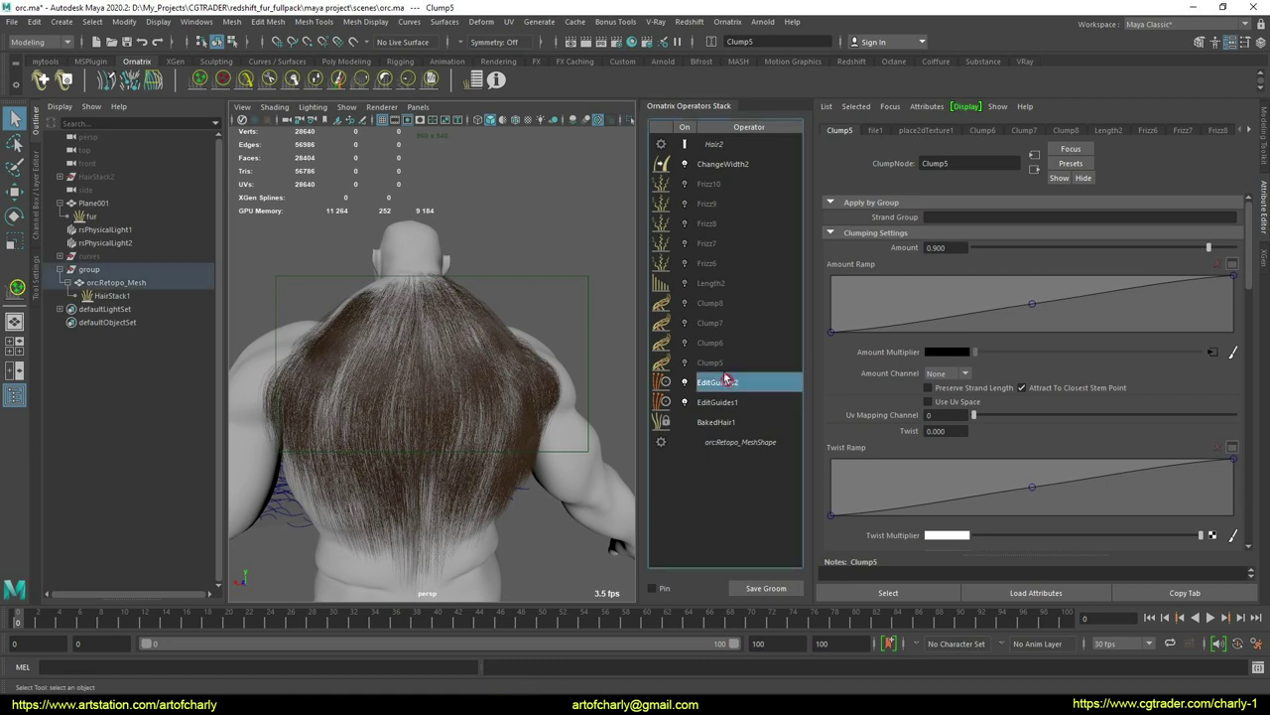
pyautogui.click(722, 364)
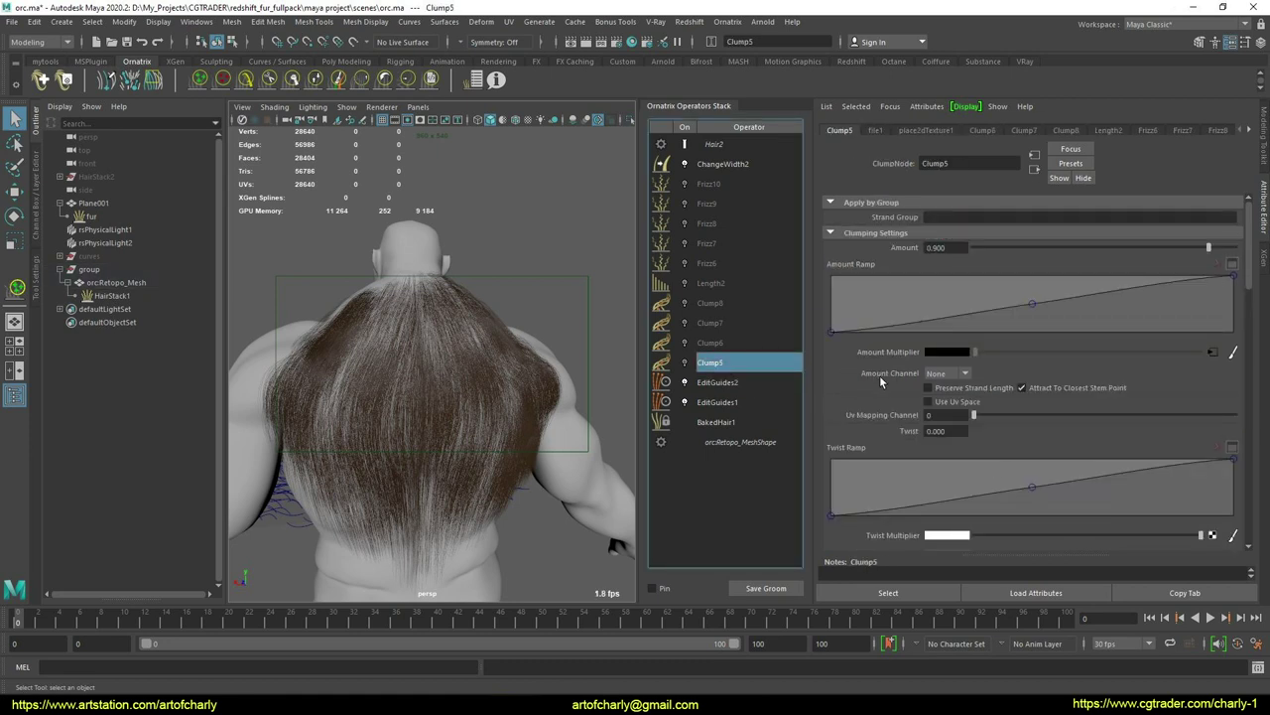
pyautogui.scroll(-10, 879, 382)
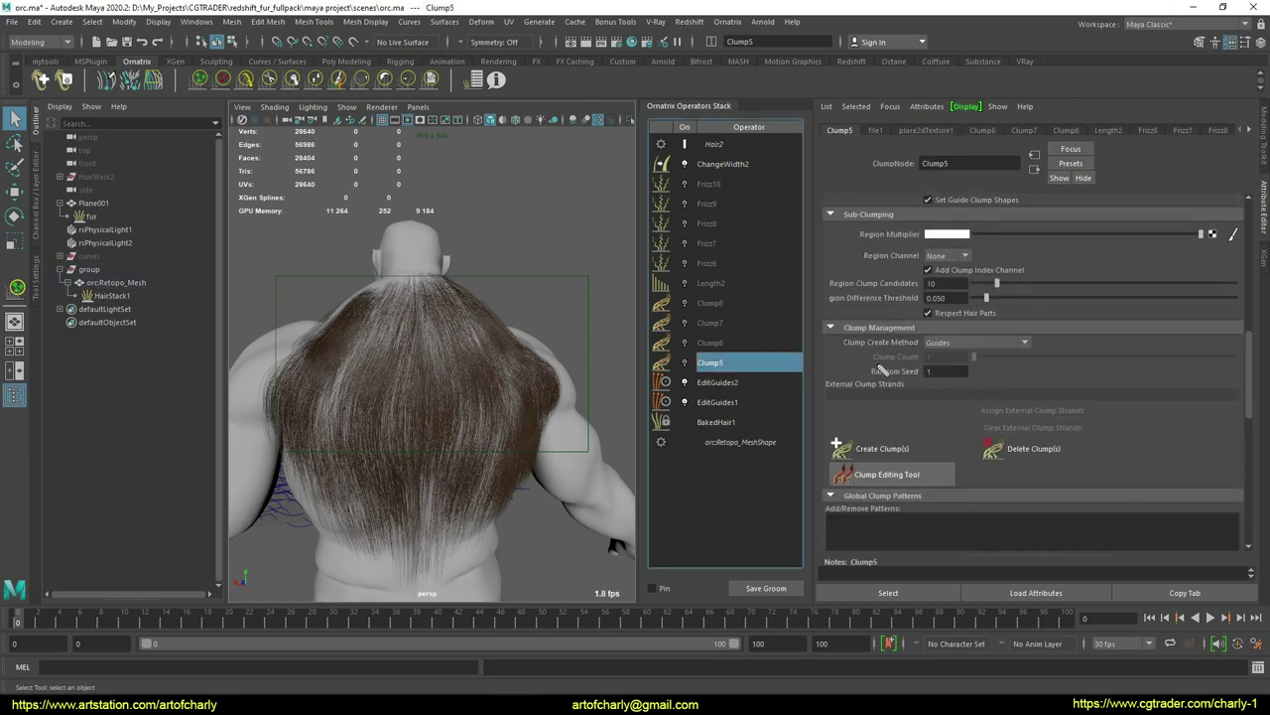
pyautogui.moveTo(861, 354); pyautogui.dragTo(930, 352)
pyautogui.press('Escape')
pyautogui.keyDown('alt'); pyautogui.moveTo(398, 340); pyautogui.dragTo(585, 371); pyautogui.keyUp('alt')
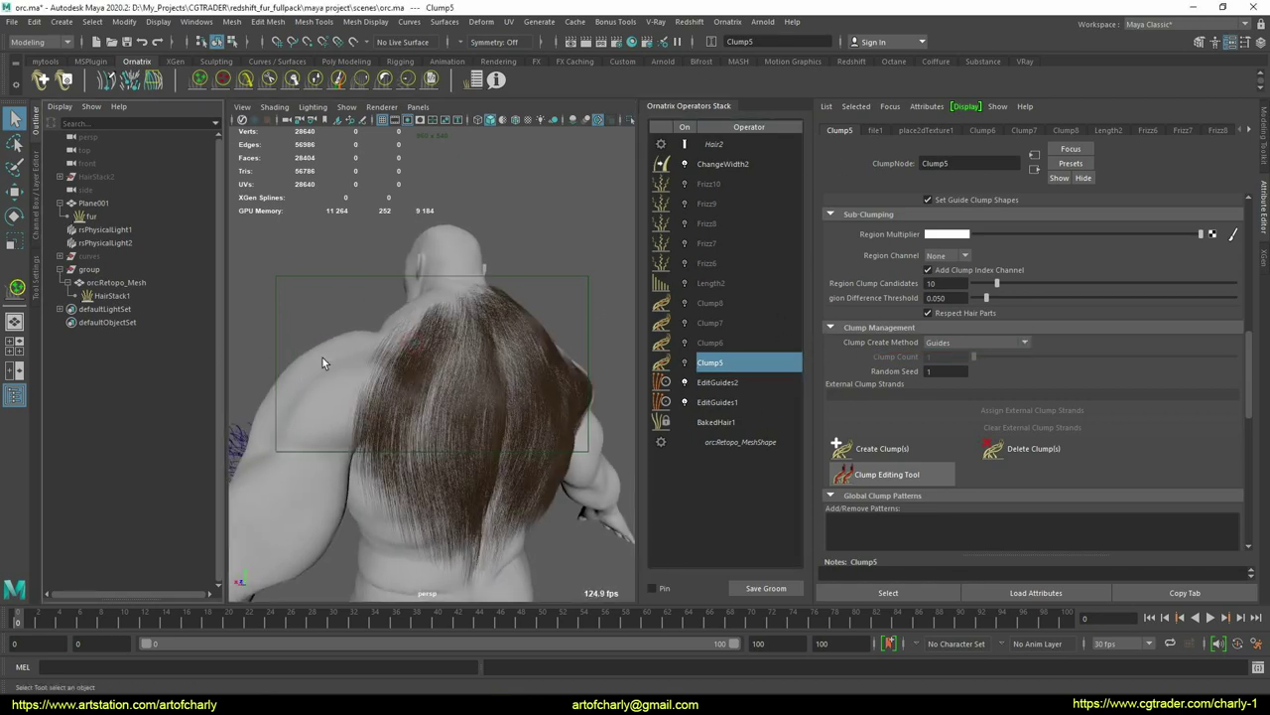
pyautogui.keyDown('alt'); pyautogui.moveTo(322, 358); pyautogui.dragTo(354, 385); pyautogui.keyUp('alt')
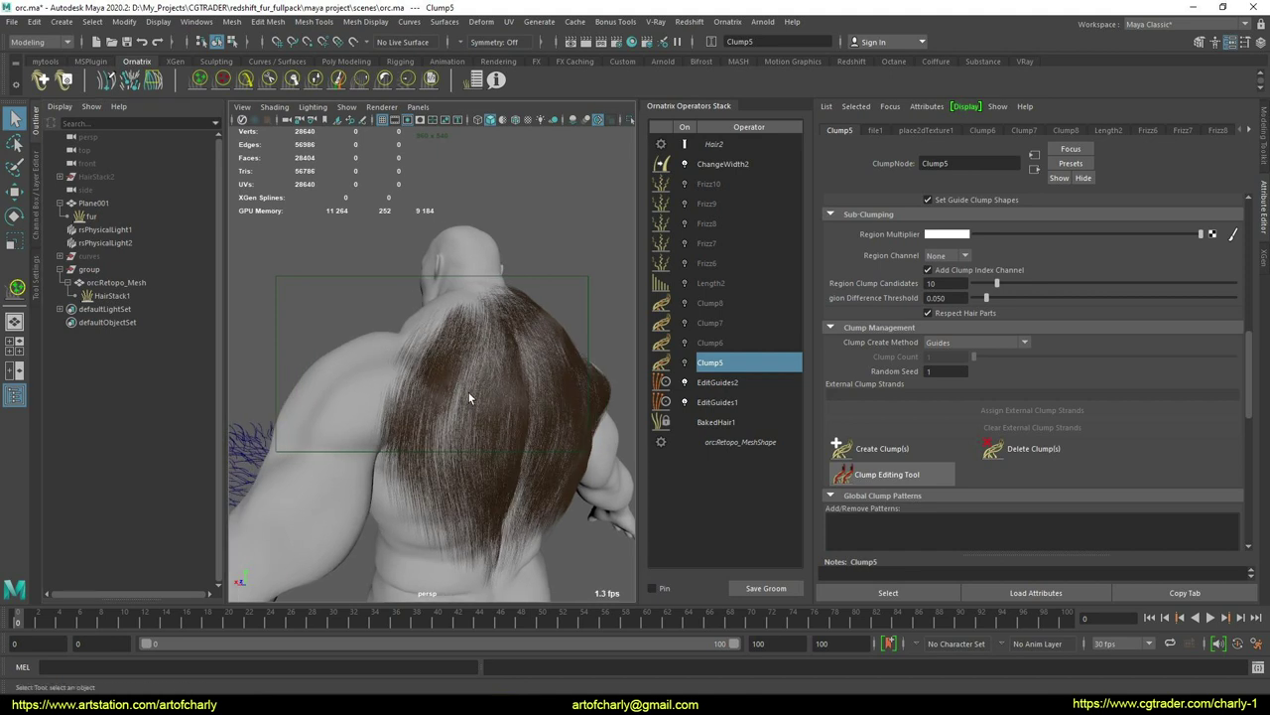
pyautogui.click(685, 363)
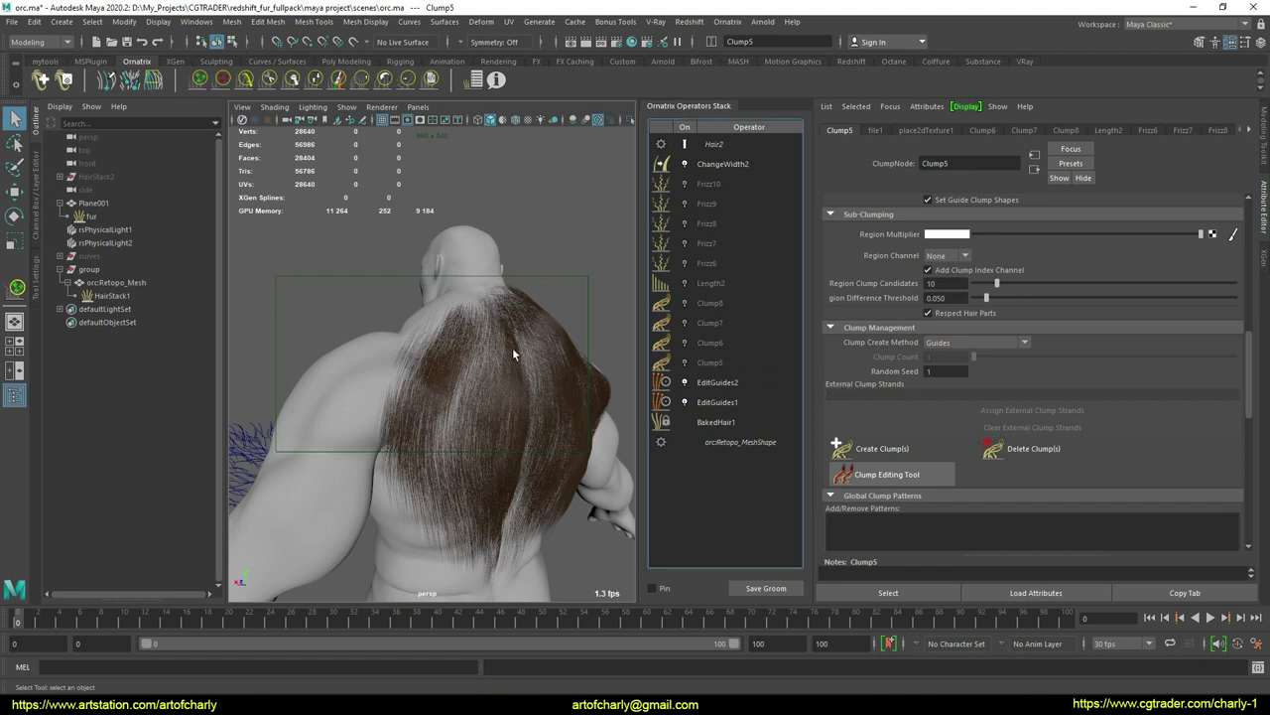
pyautogui.click(771, 162)
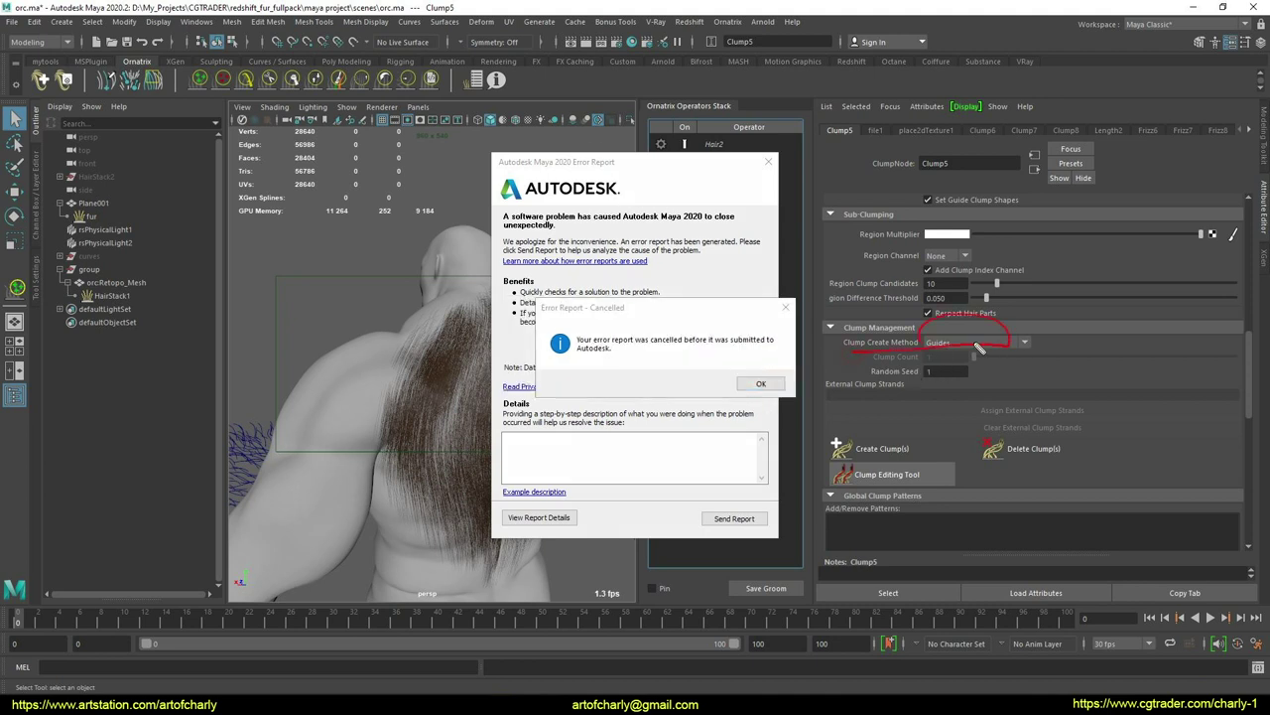
# - Set Clump5's clump create method to Random with a clump count of 100, and open the Clump6 operator's settings
pyautogui.click(975, 303)
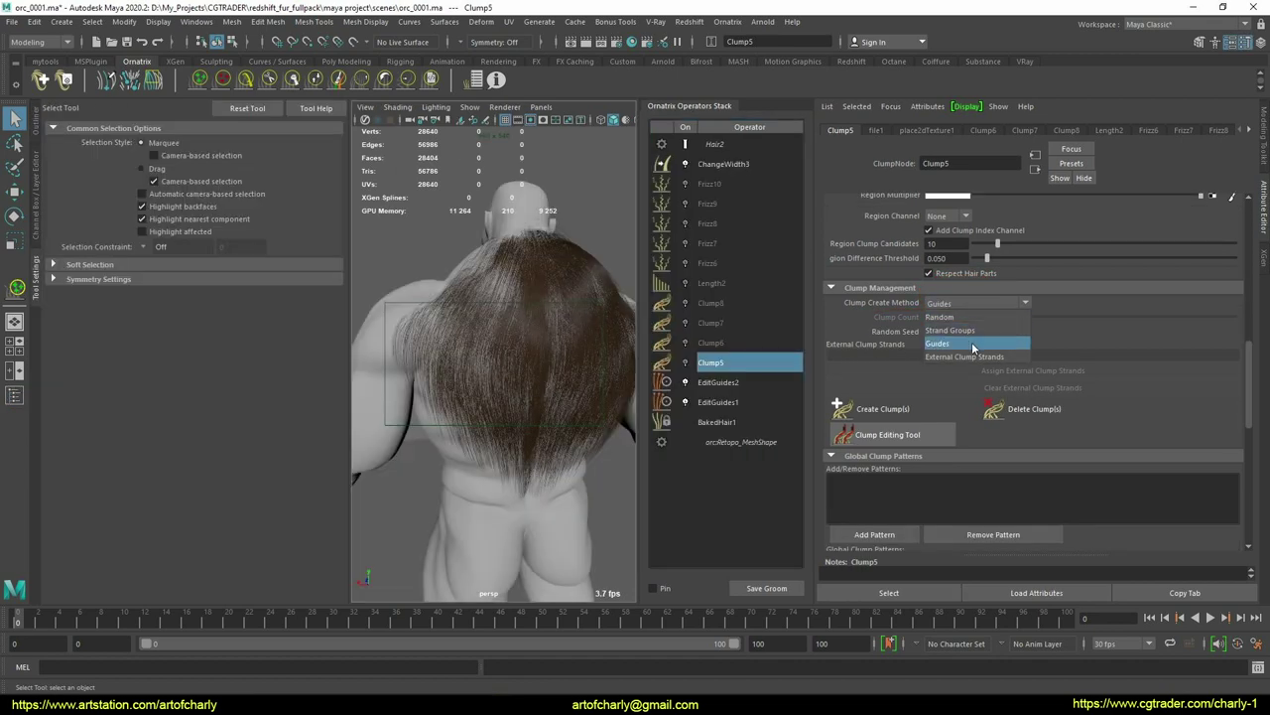
pyautogui.click(955, 330)
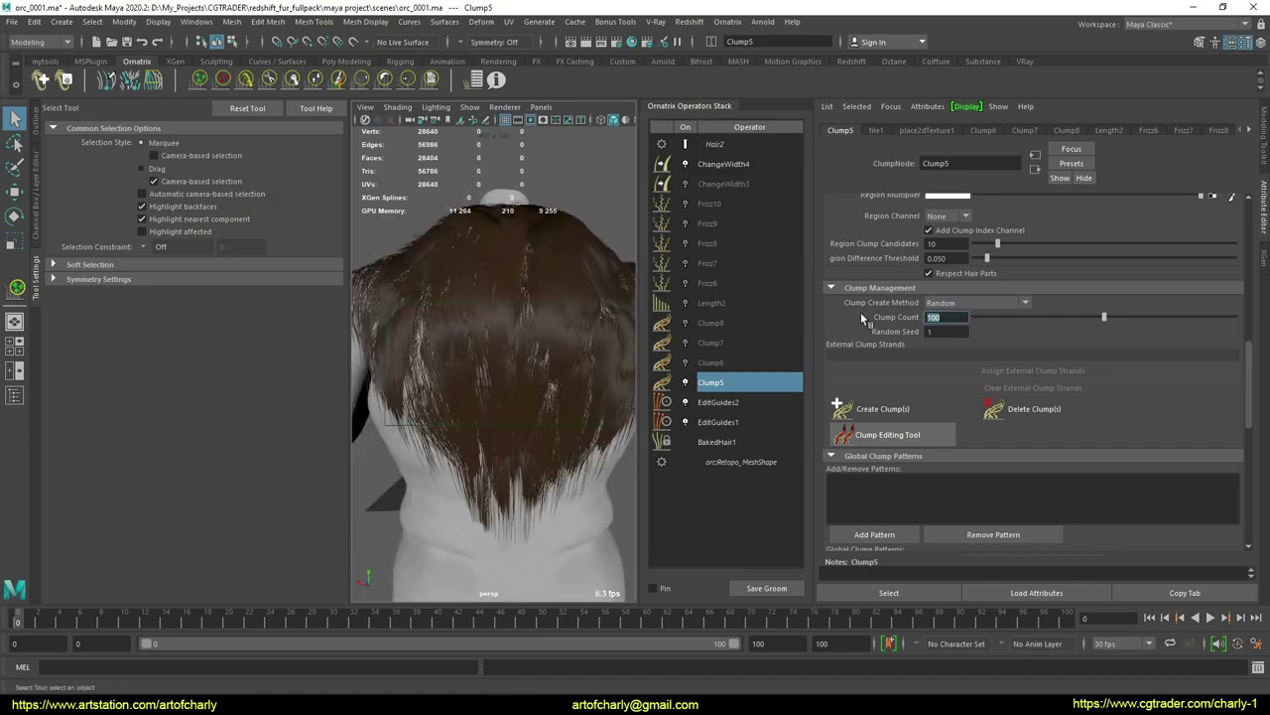
pyautogui.click(684, 382)
pyautogui.click(685, 382)
pyautogui.scroll(-1, 823, 445)
pyautogui.click(711, 362)
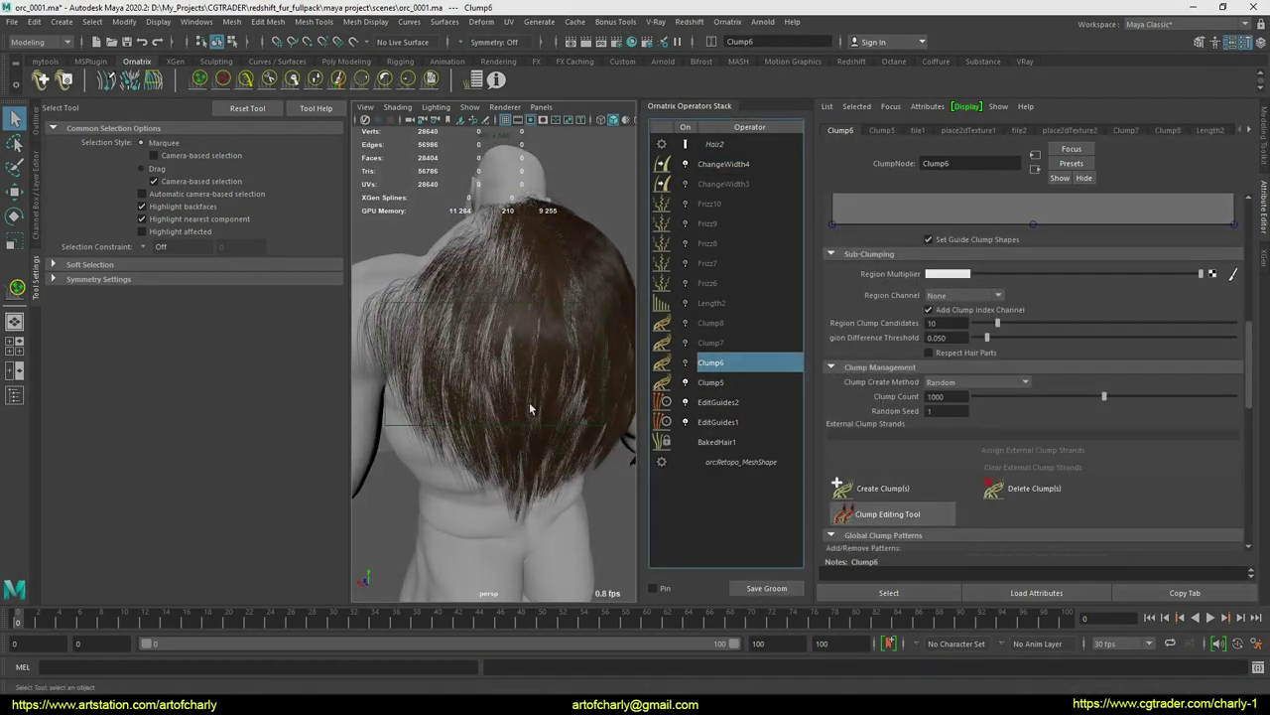